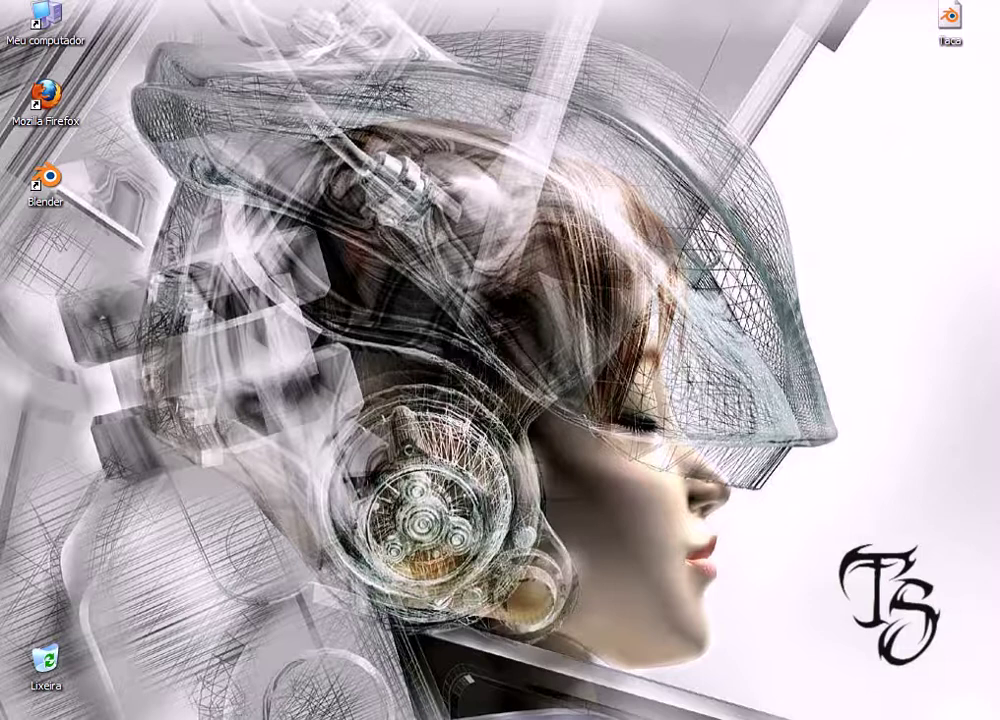
Step: Browse the Tecksuporte channel's Blender 2.49 course feed, then minimize Firefox
scroll(540, 350, "down", 2)
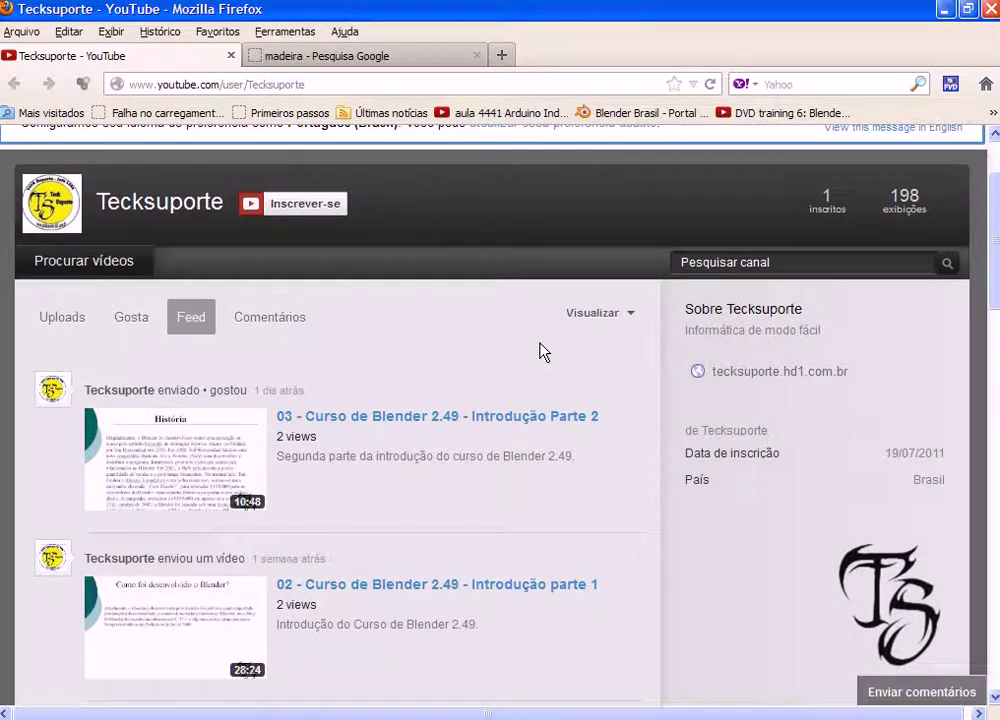
scroll(190, 250, "down", 4)
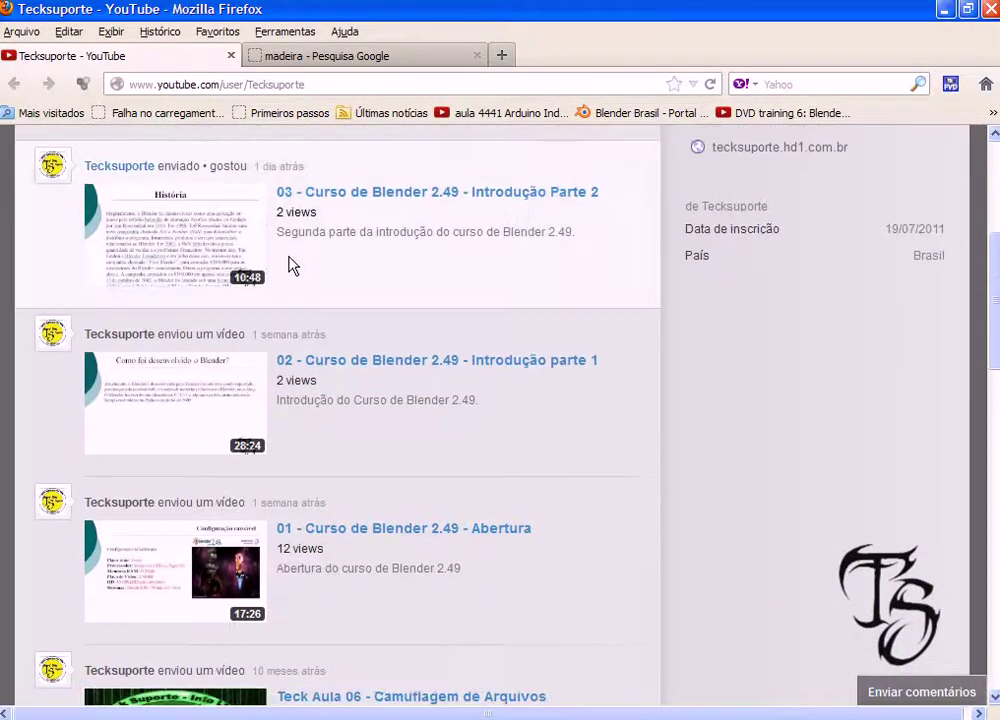
scroll(290, 265, "down", 2)
scroll(290, 265, "down", 2)
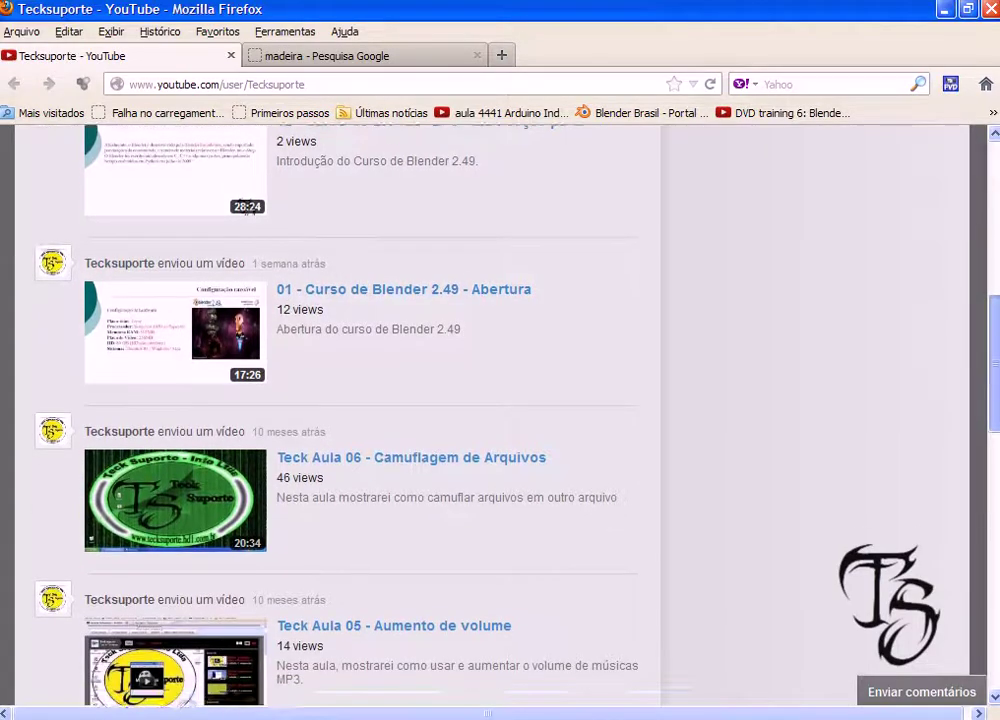
scroll(340, 420, "down", 3)
scroll(340, 420, "down", 2)
scroll(340, 420, "up", 4)
scroll(340, 420, "up", 4)
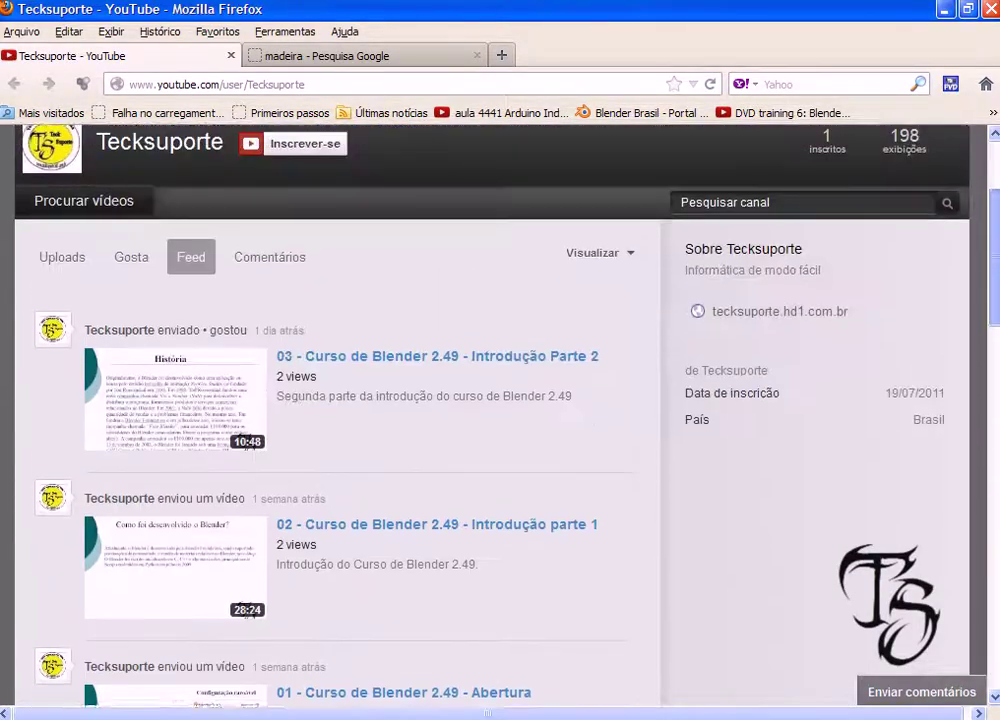
scroll(370, 310, "up", 2)
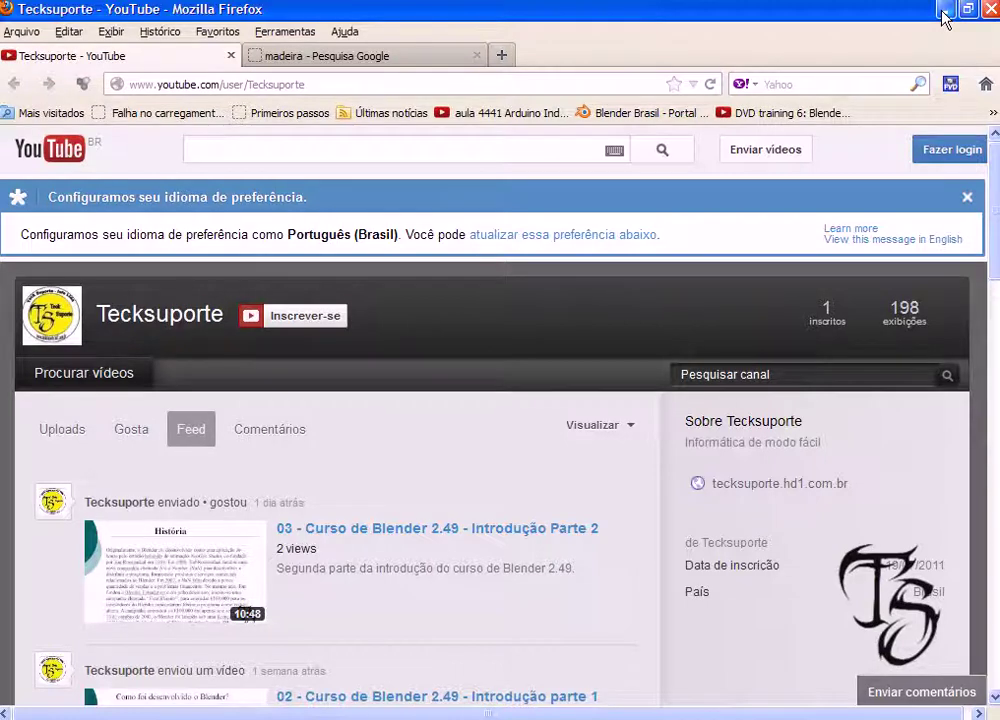
left_click(943, 12)
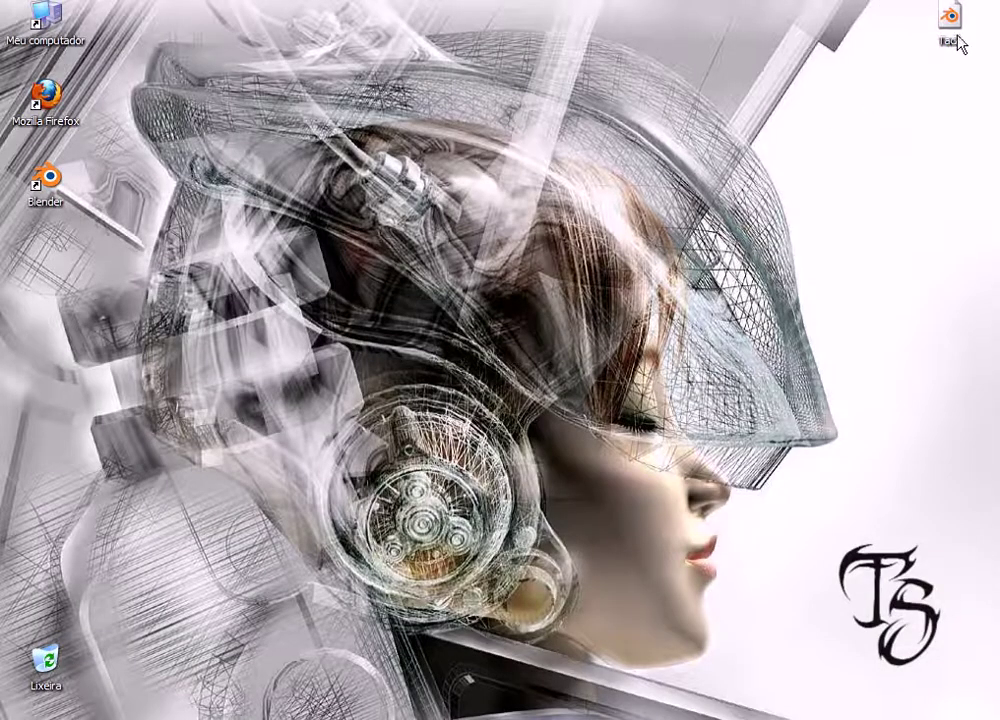
Step: Open Taca.blend in Blender and zoom and orbit to view the glass from slightly above
left_click_drag(958, 44, 950, 126)
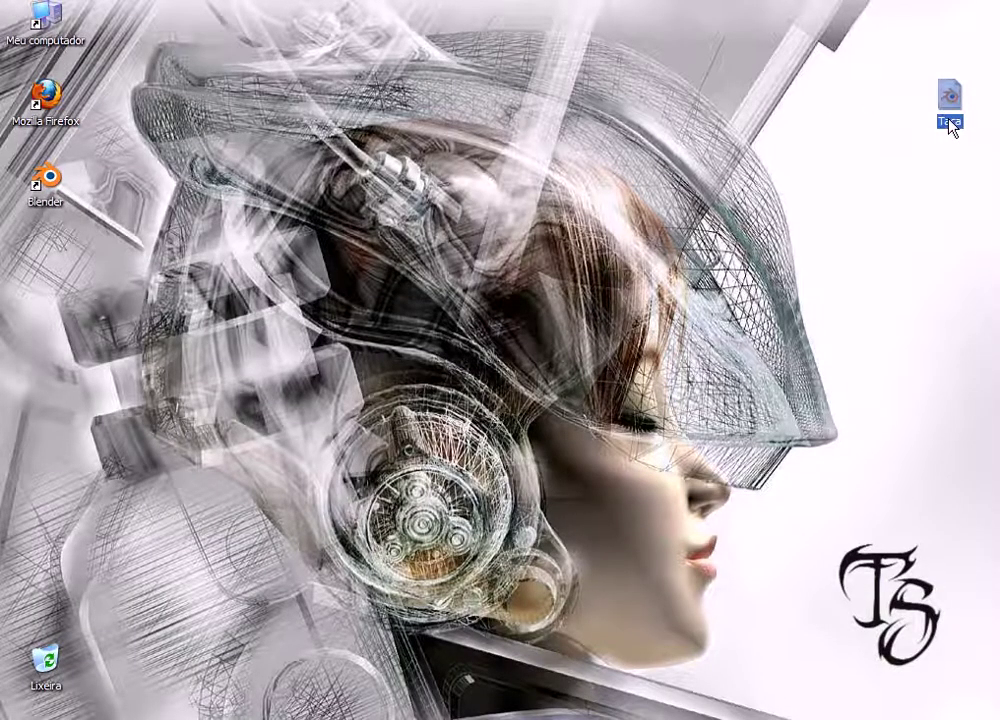
double_click(950, 122)
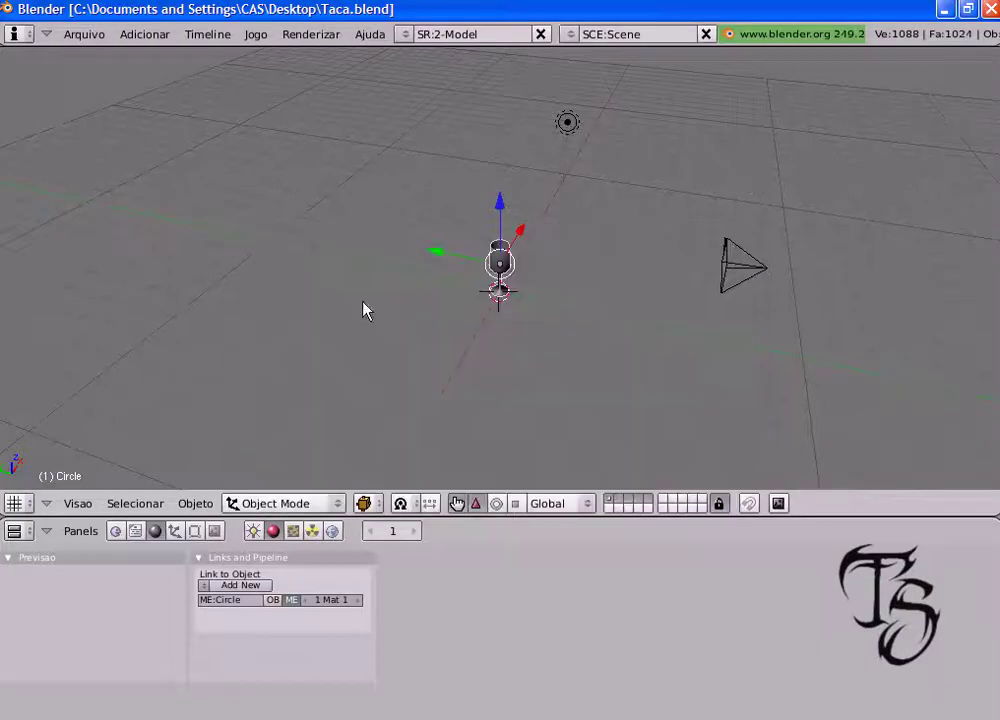
scroll(420, 318, "up", 3)
scroll(506, 337, "up", 1)
scroll(533, 370, "up", 2)
scroll(557, 386, "up", 2)
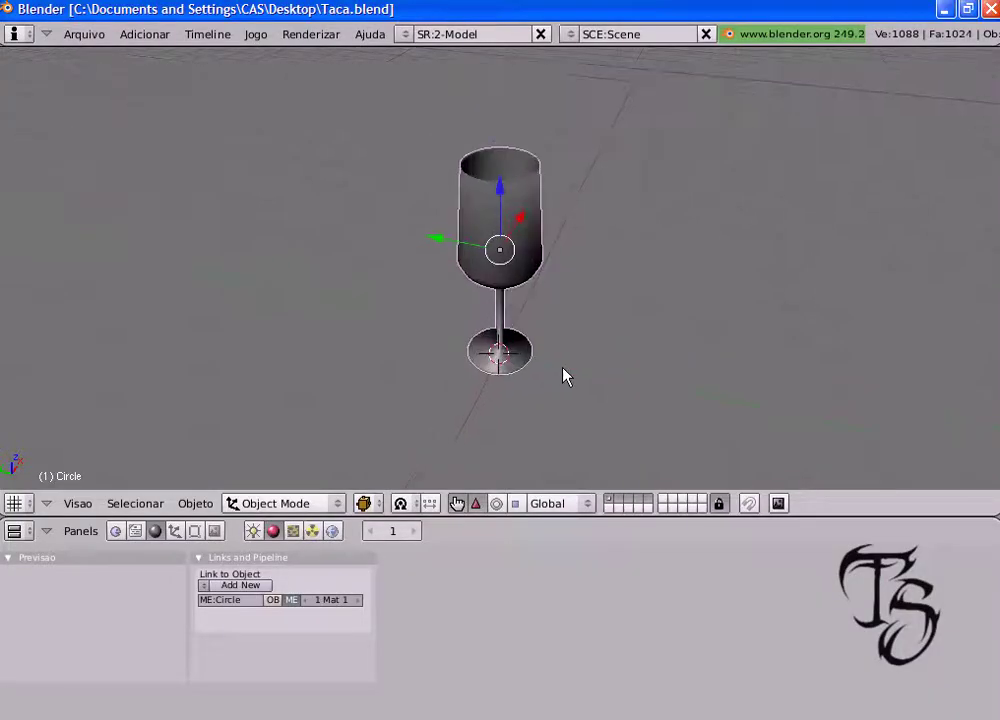
mouse_move(627, 401)
middle_mouse_down()
mouse_move(475, 350)
mouse_move(614, 361)
mouse_move(555, 360)
middle_mouse_up()
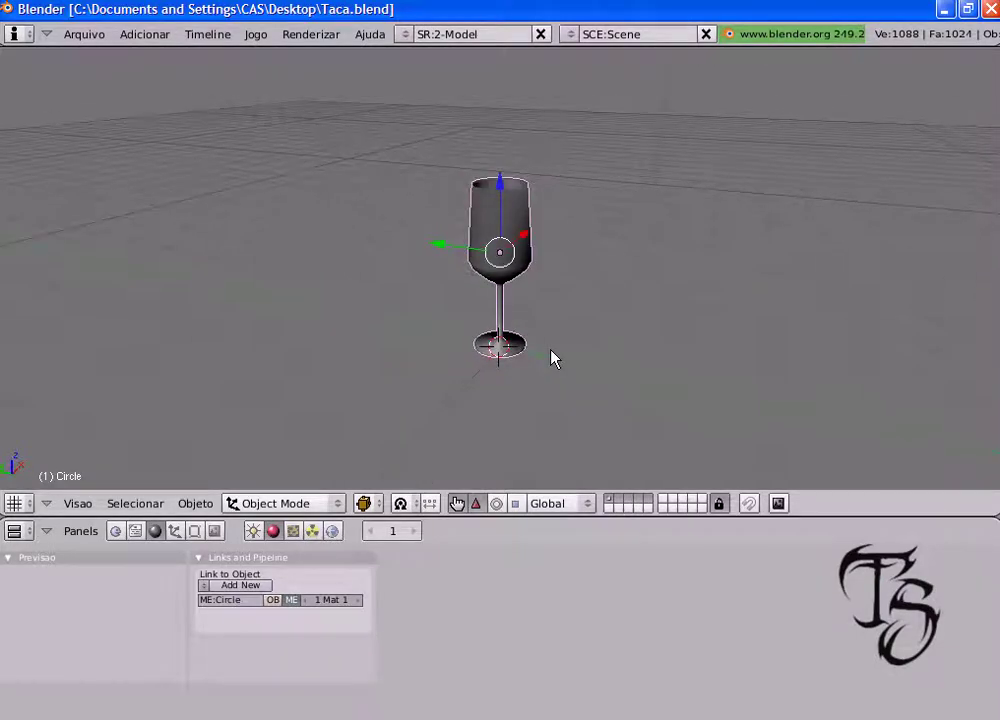
Step: Render a test image of the glass from the render settings, then close it
left_click(214, 531)
left_click(254, 595)
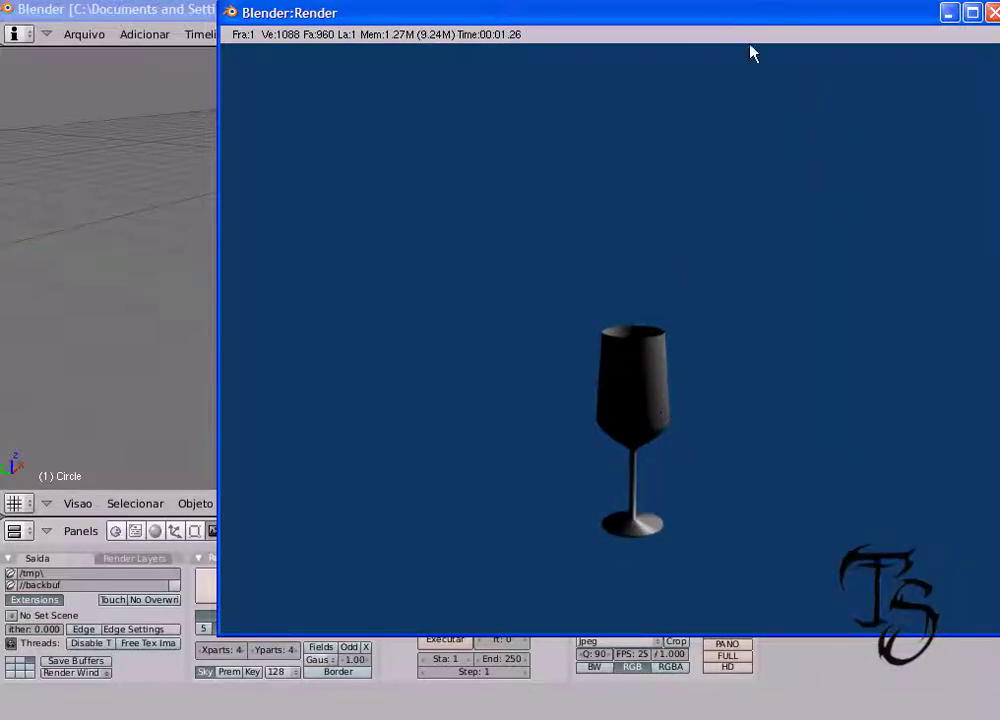
left_click_drag(770, 22, 728, 22)
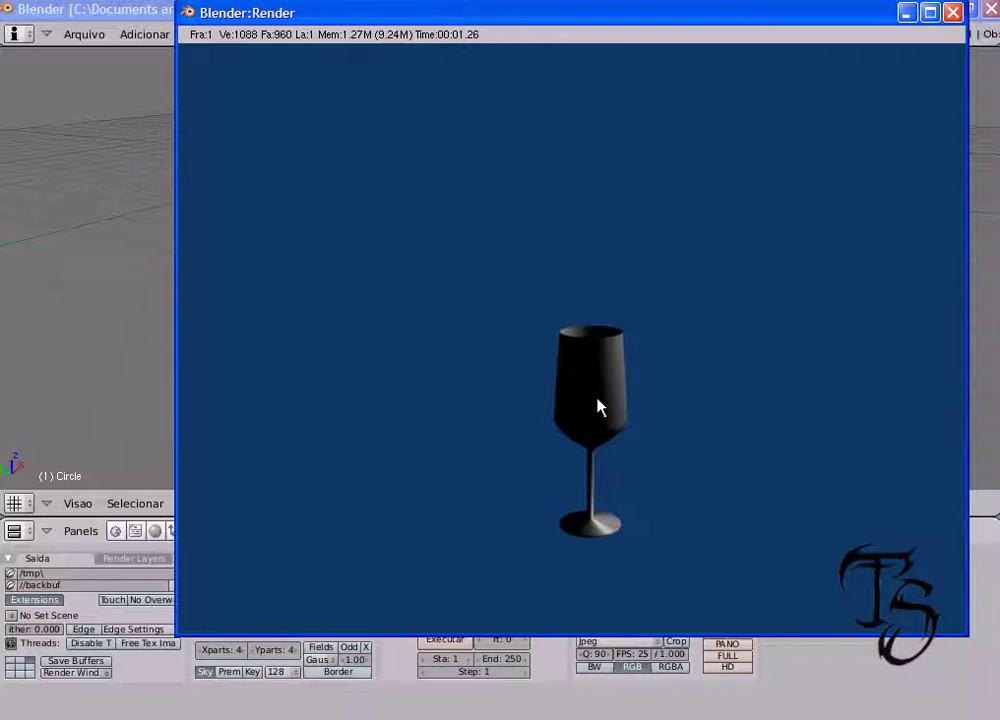
left_click(951, 13)
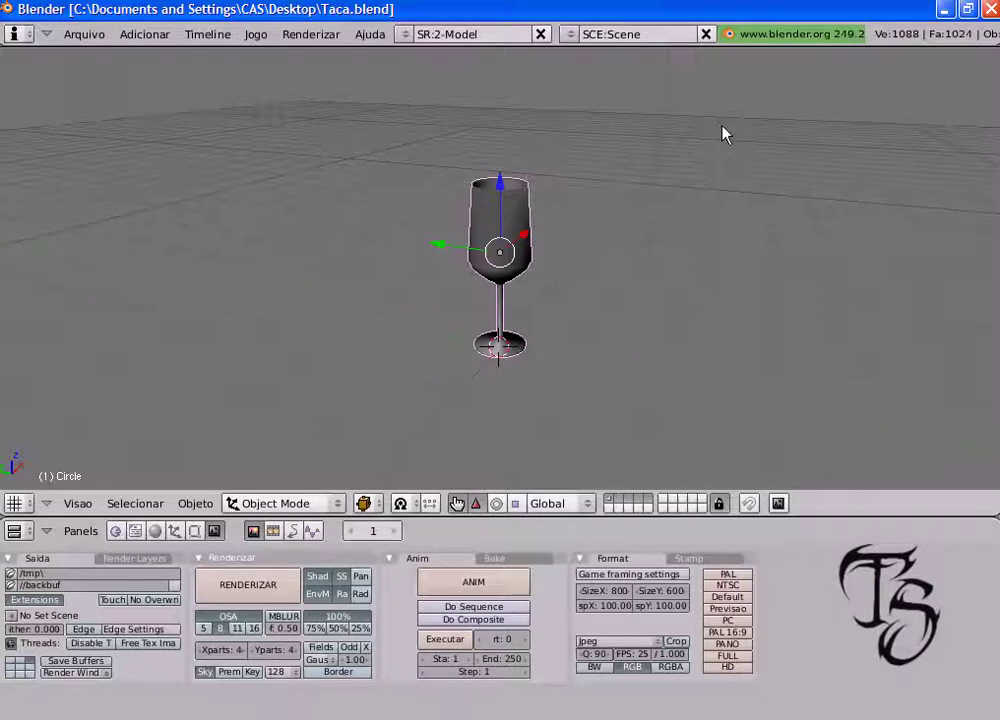
Step: Minimize Blender and its console, then return to the top of Firefox's madeira image results
left_click(945, 10)
left_click(630, 40)
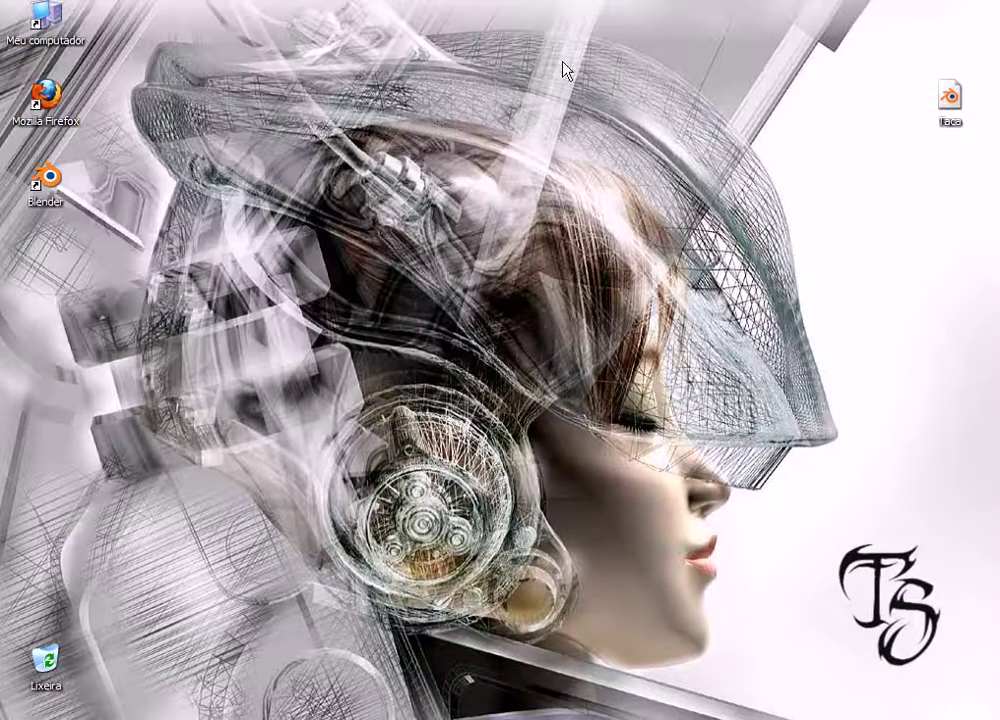
left_click(245, 715)
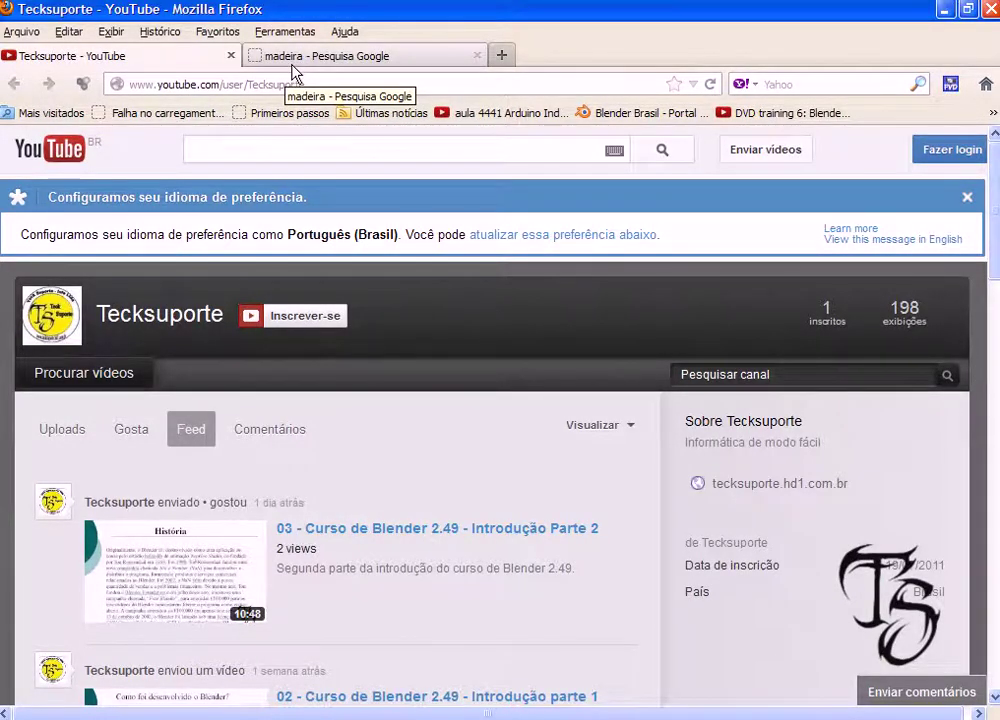
left_click(335, 60)
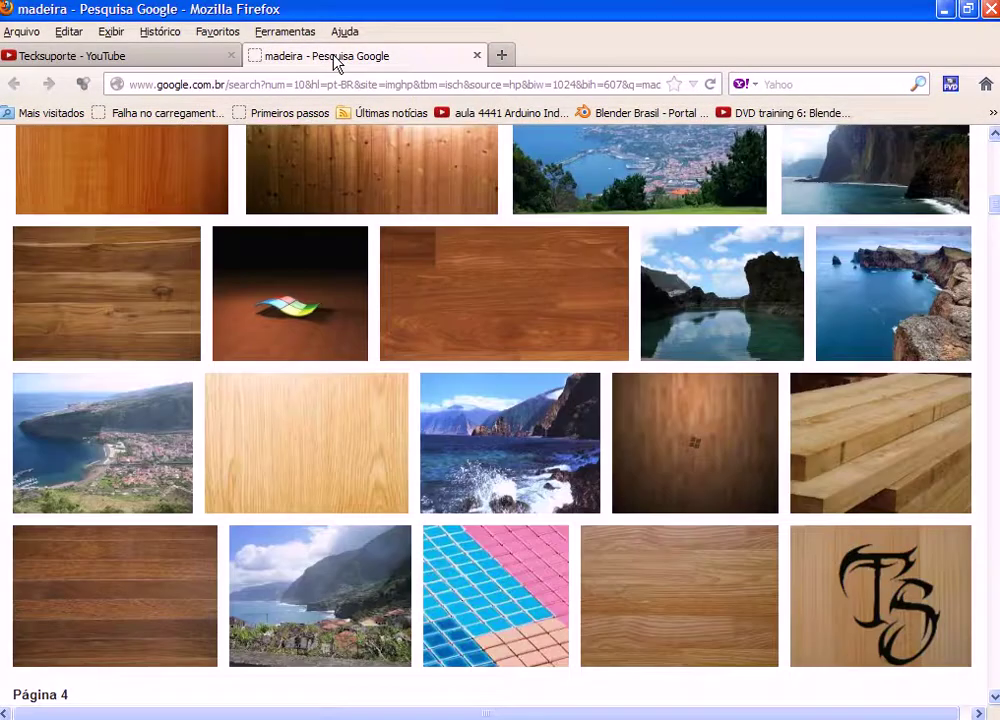
scroll(960, 304, "up", 15)
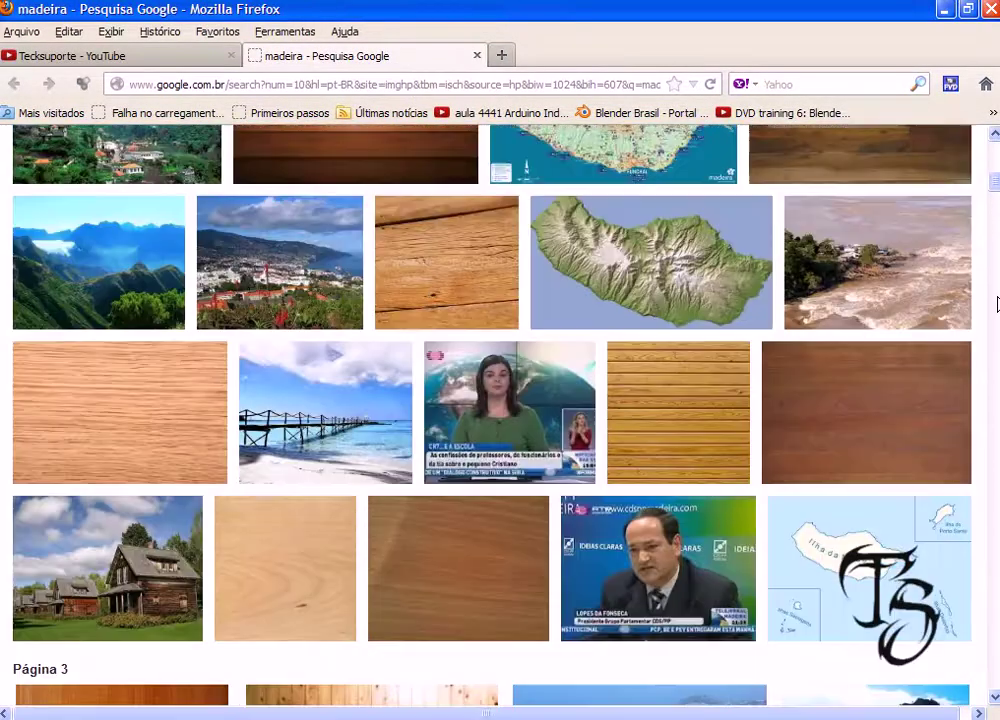
scroll(306, 255, "up", 2)
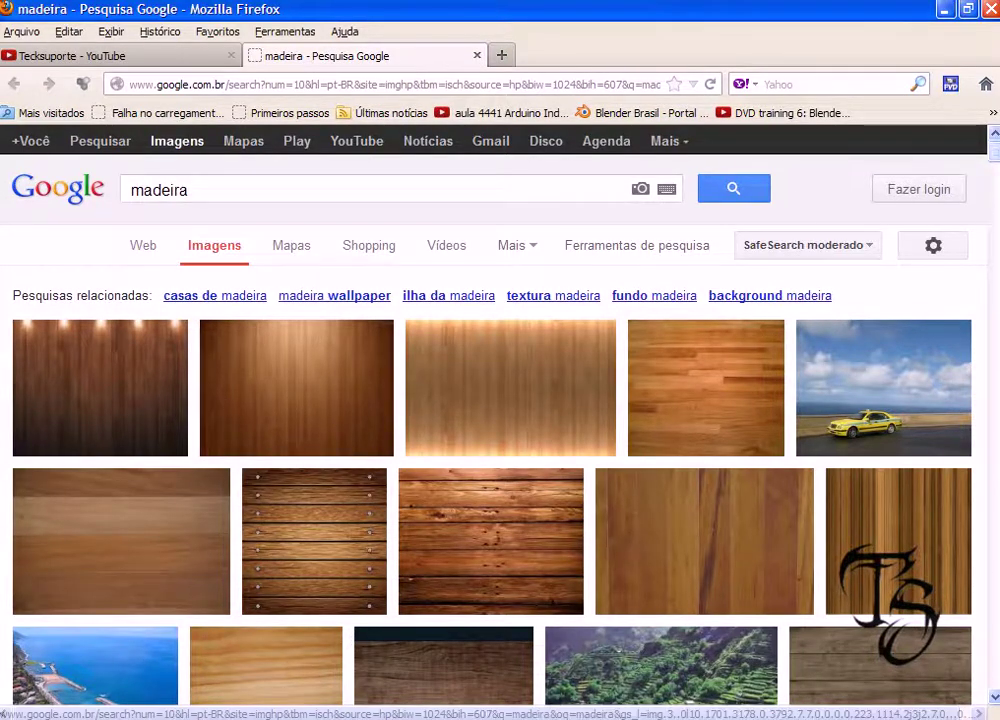
scroll(410, 396, "down", 6)
scroll(410, 396, "up", 3)
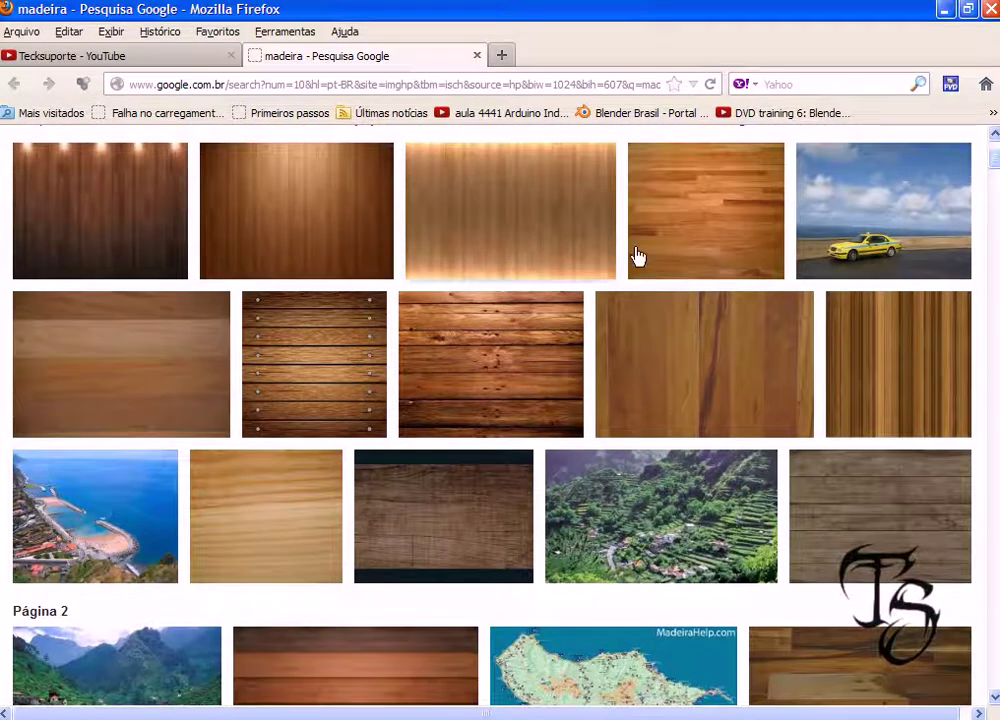
mouse_move(491, 540)
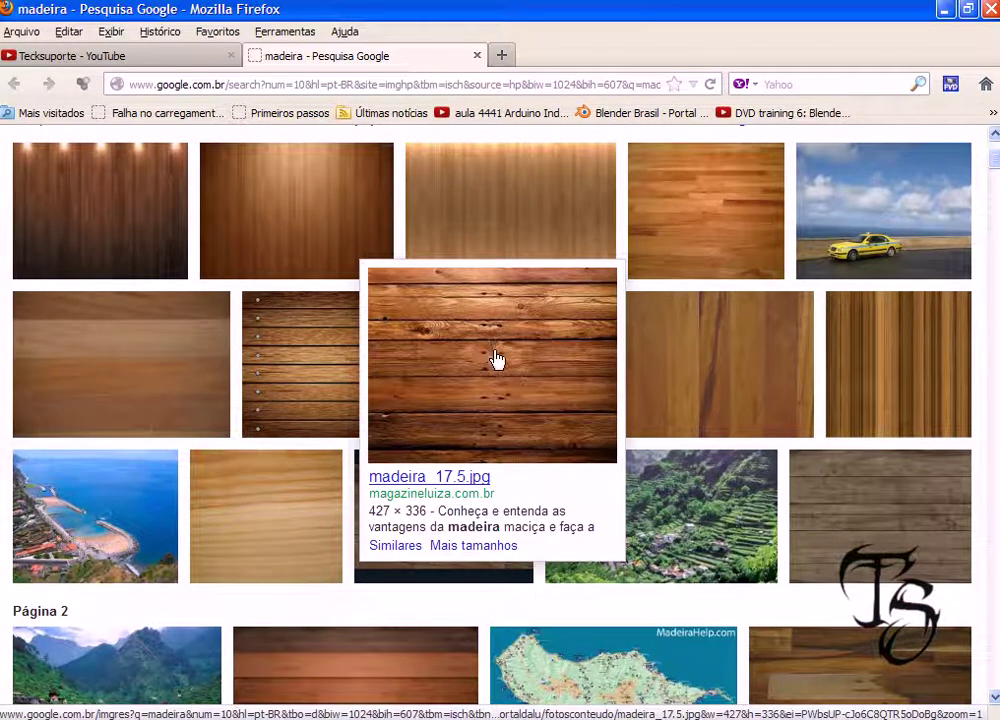
Step: Save the madeira_17.5.jpg wood texture to the Desktop as Madeira.jpg, then minimize Firefox
left_click(484, 360)
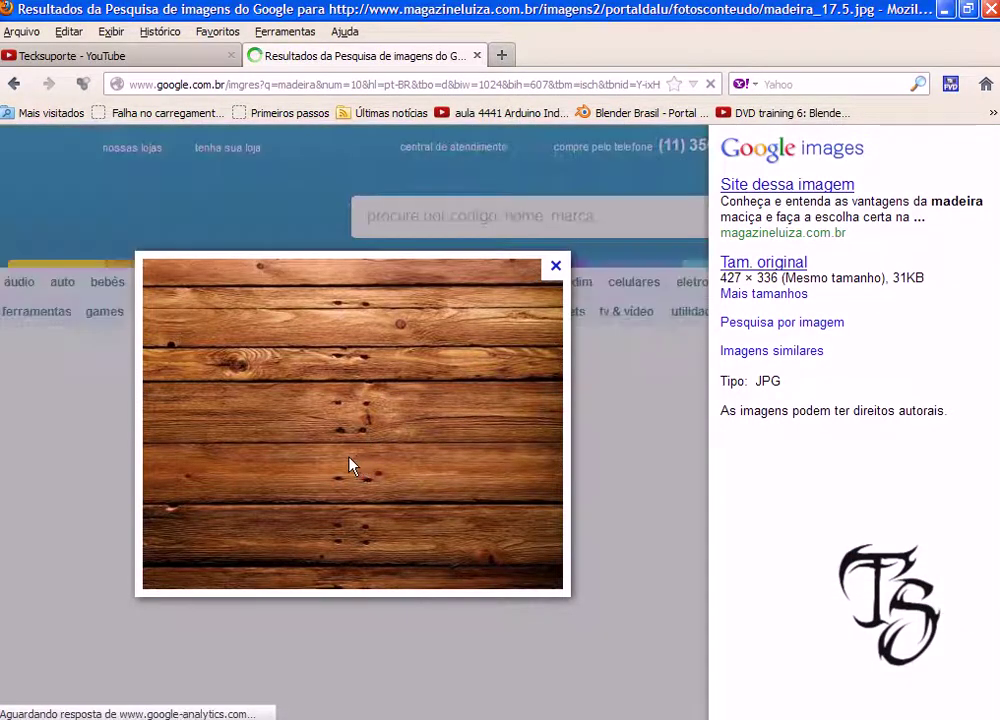
right_click(311, 424)
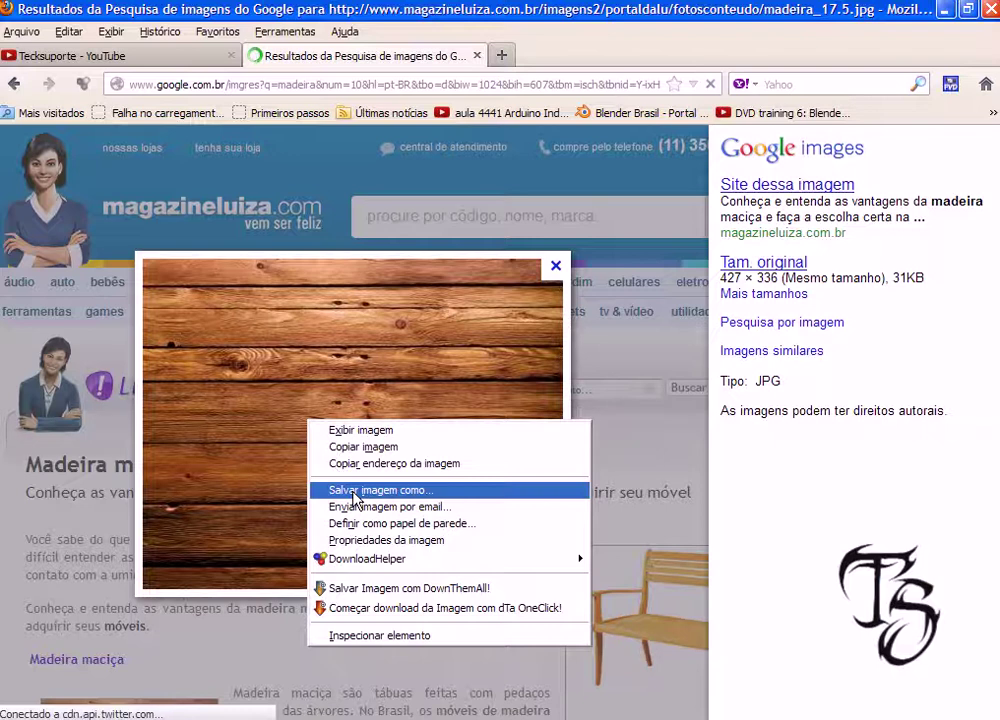
left_click(370, 490)
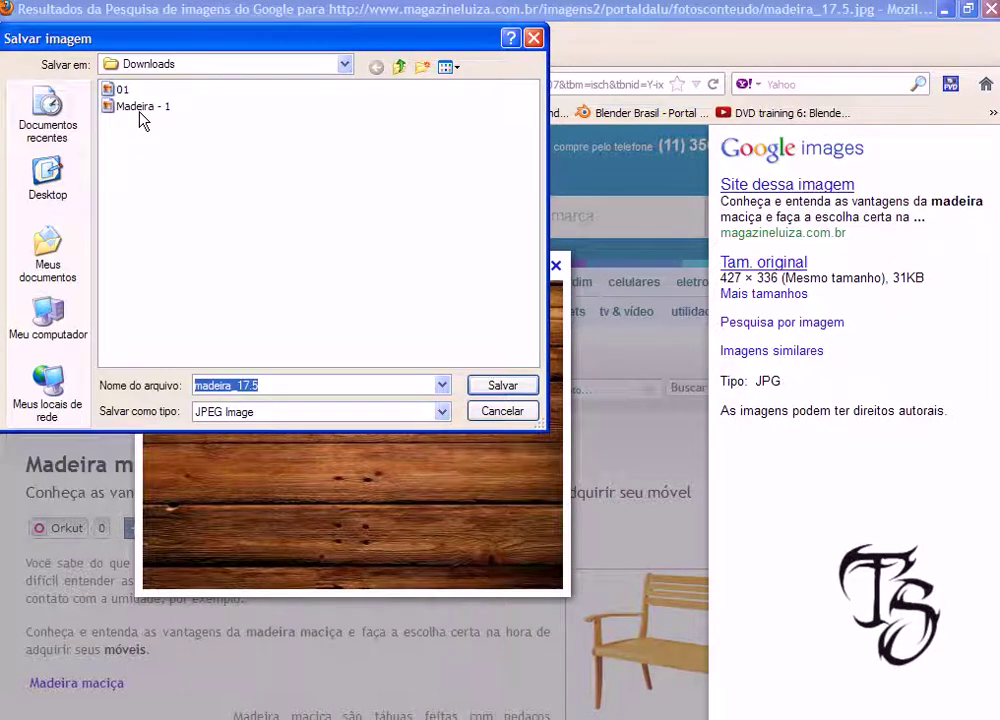
left_click(43, 181)
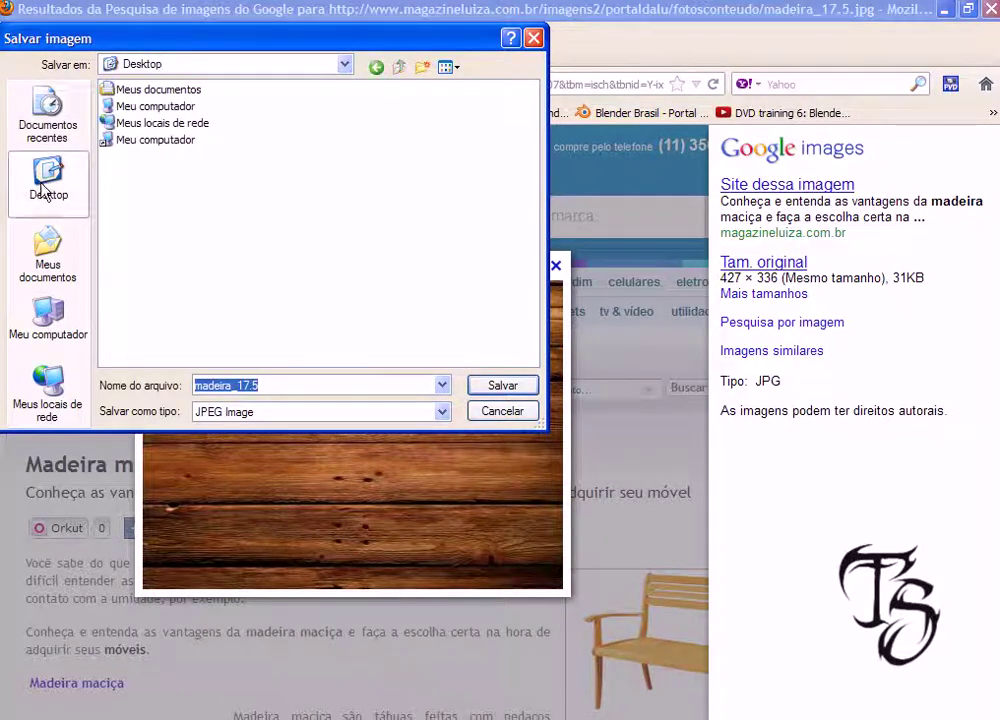
type("Made")
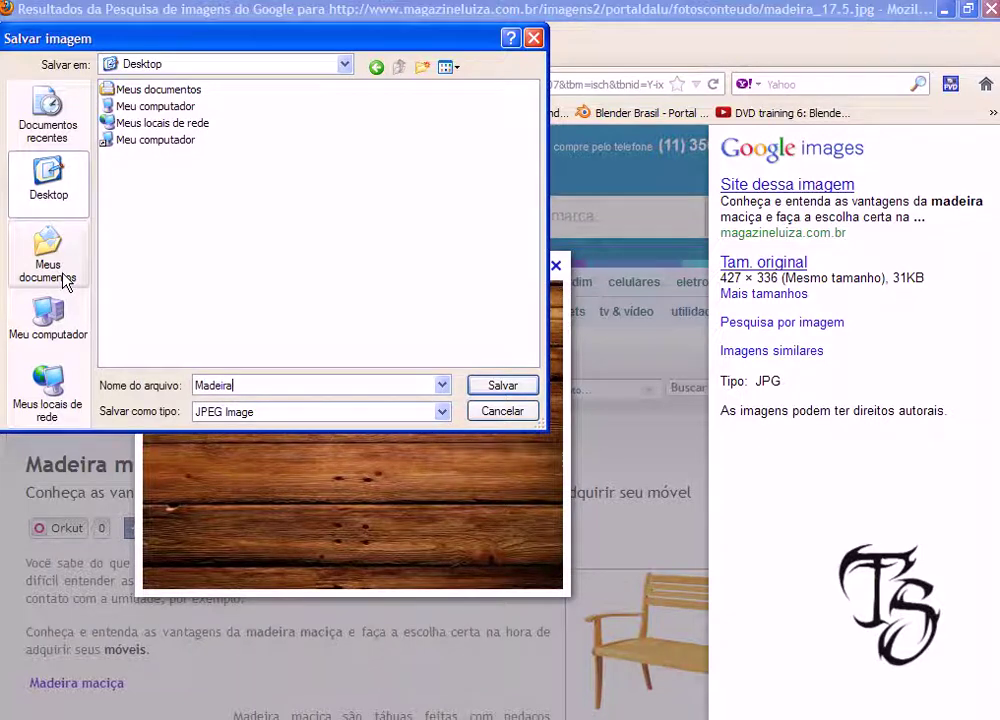
left_click(500, 386)
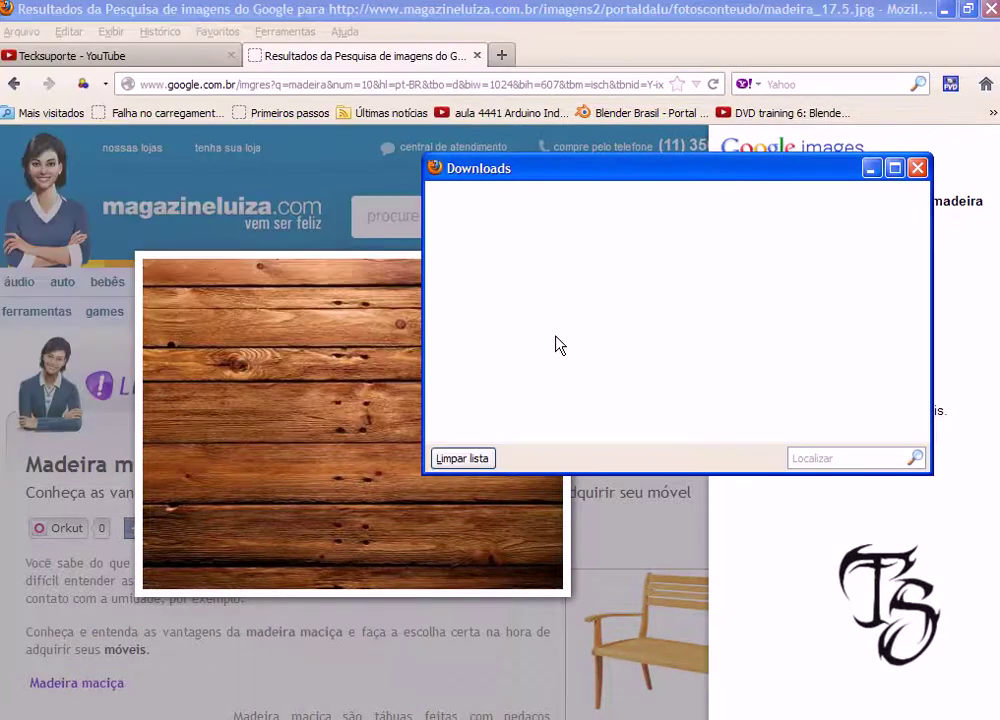
left_click(869, 168)
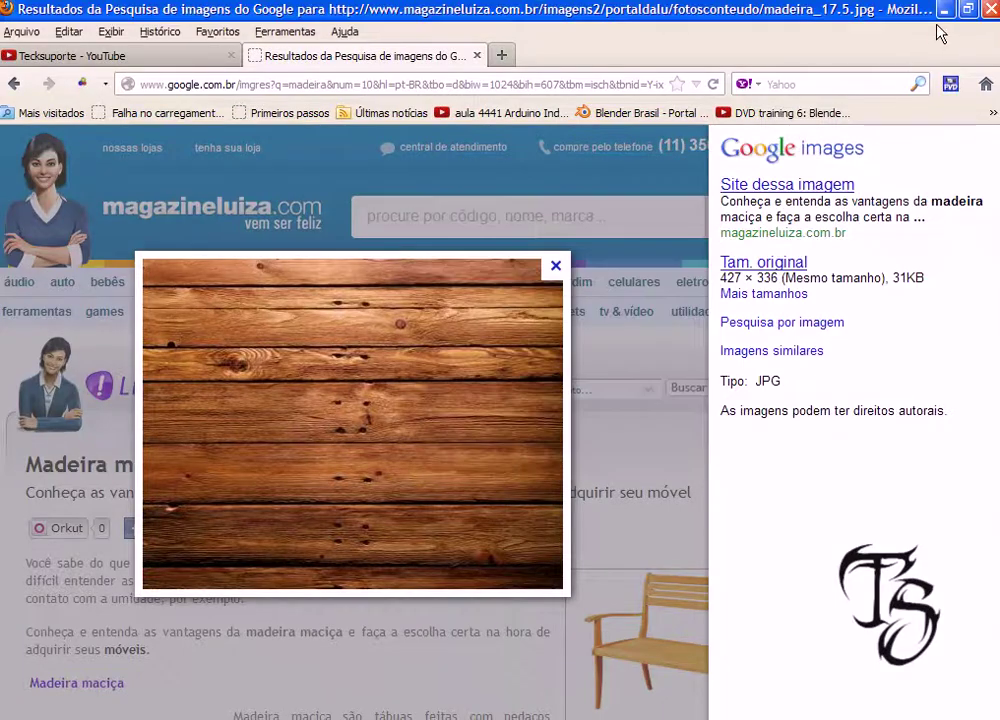
left_click(944, 9)
Step: Arrange the Madeira and Taca icons on the desktop and close Blender
left_click_drag(45, 258, 960, 270)
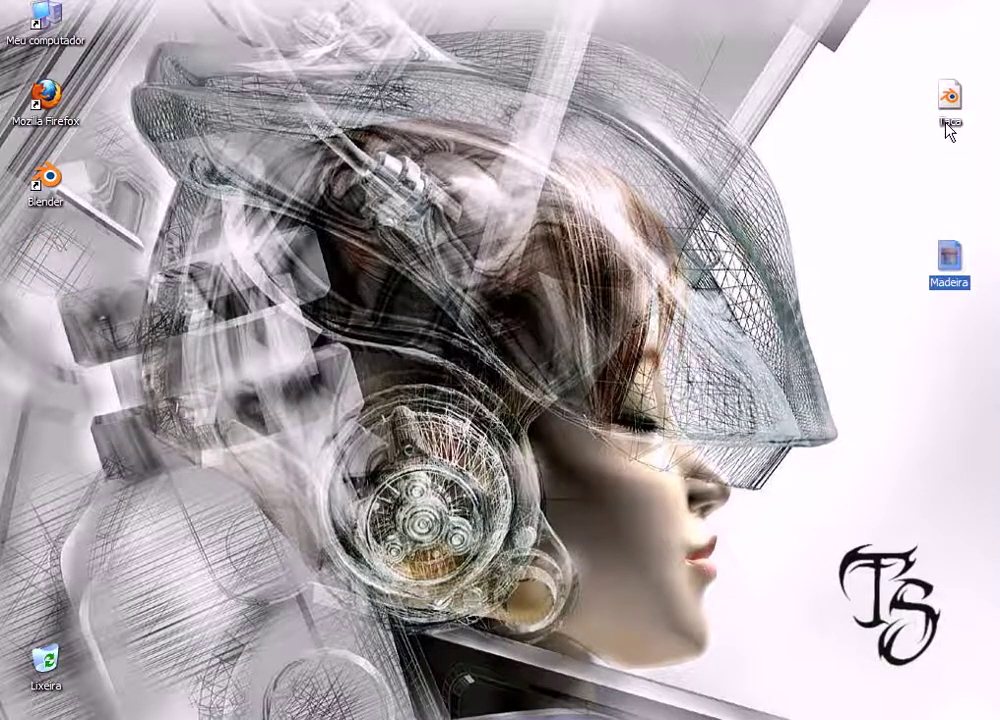
mouse_move(949, 97)
left_mouse_down()
mouse_move(913, 110)
mouse_move(933, 185)
left_mouse_up()
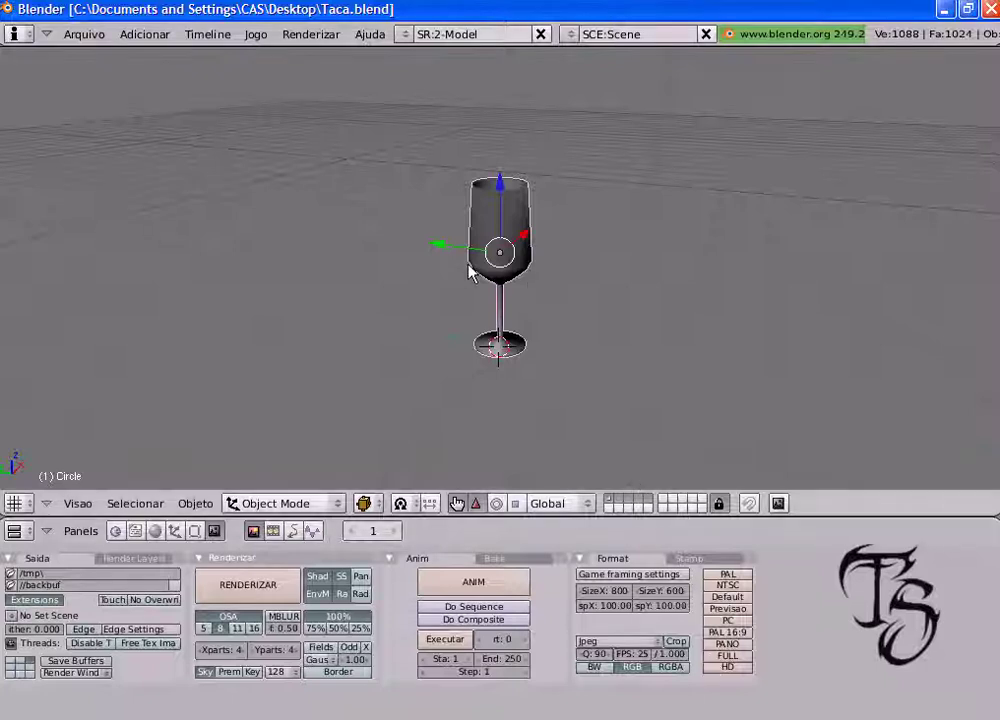
left_click(989, 10)
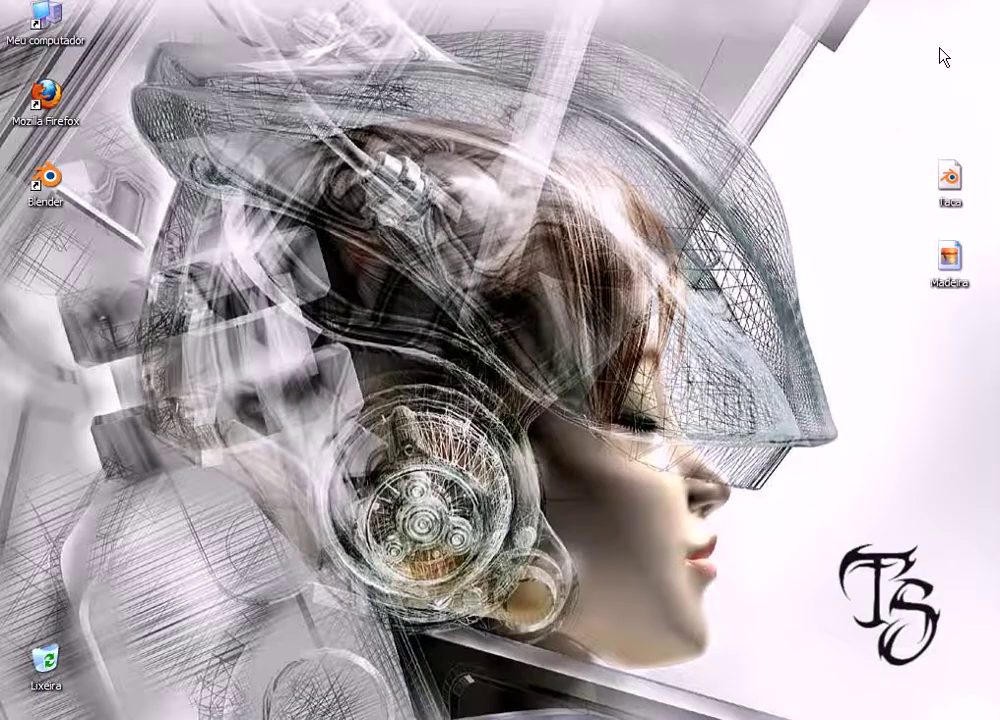
Step: Paste a 'Cópia de Taca' backup into the bottom-right corner and reopen Taca.blend
right_click(954, 187)
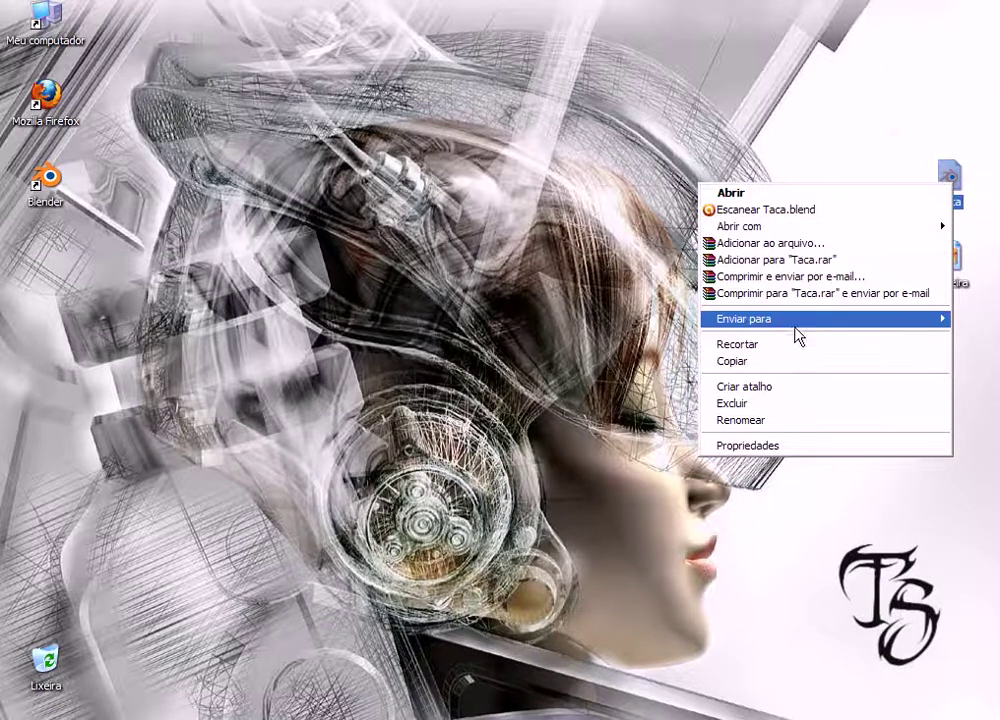
left_click(770, 361)
right_click(710, 363)
left_click(735, 412)
left_click_drag(748, 340, 945, 693)
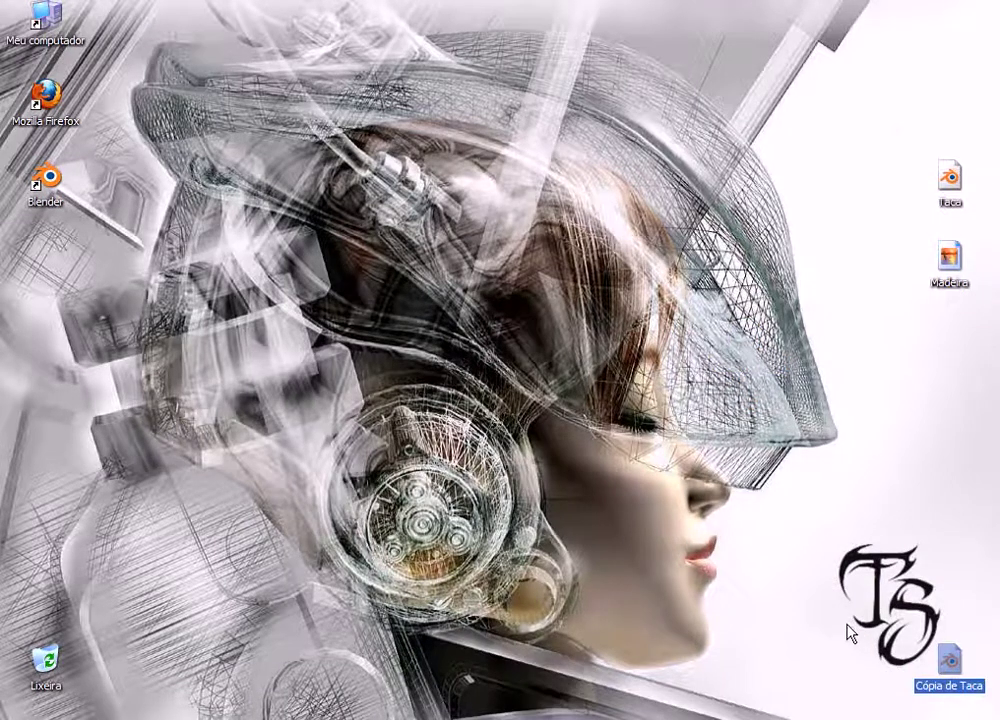
double_click(950, 180)
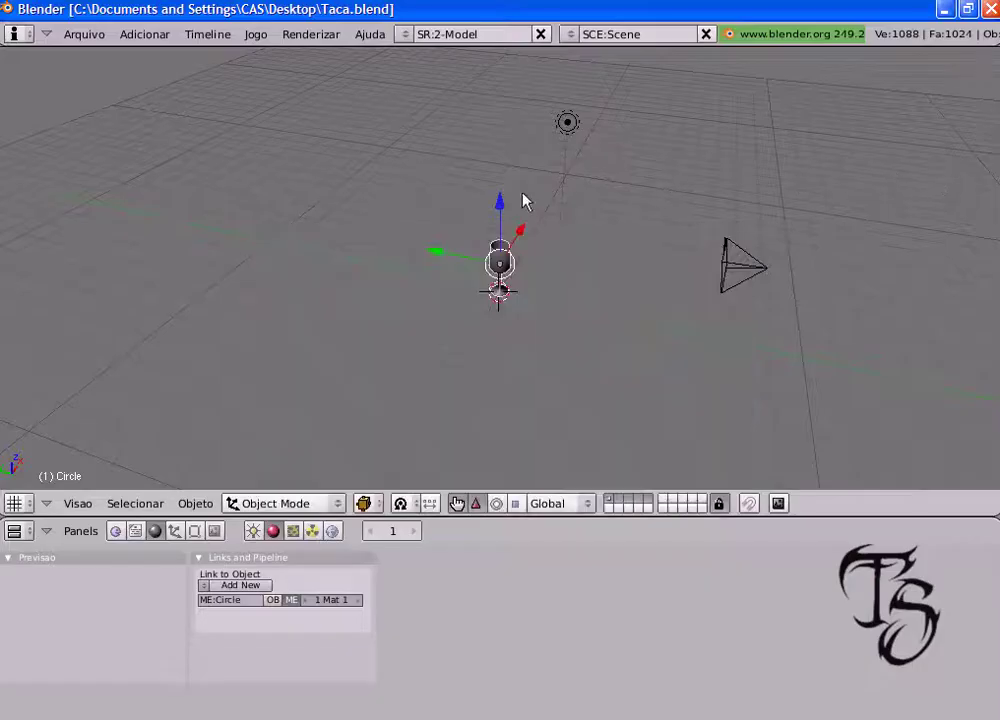
Step: Orbit and zoom onto the wine glass, toggling into Edit Mode and back to Object Mode
middle_click_drag(432, 308, 578, 285)
scroll(560, 310, "up", 3)
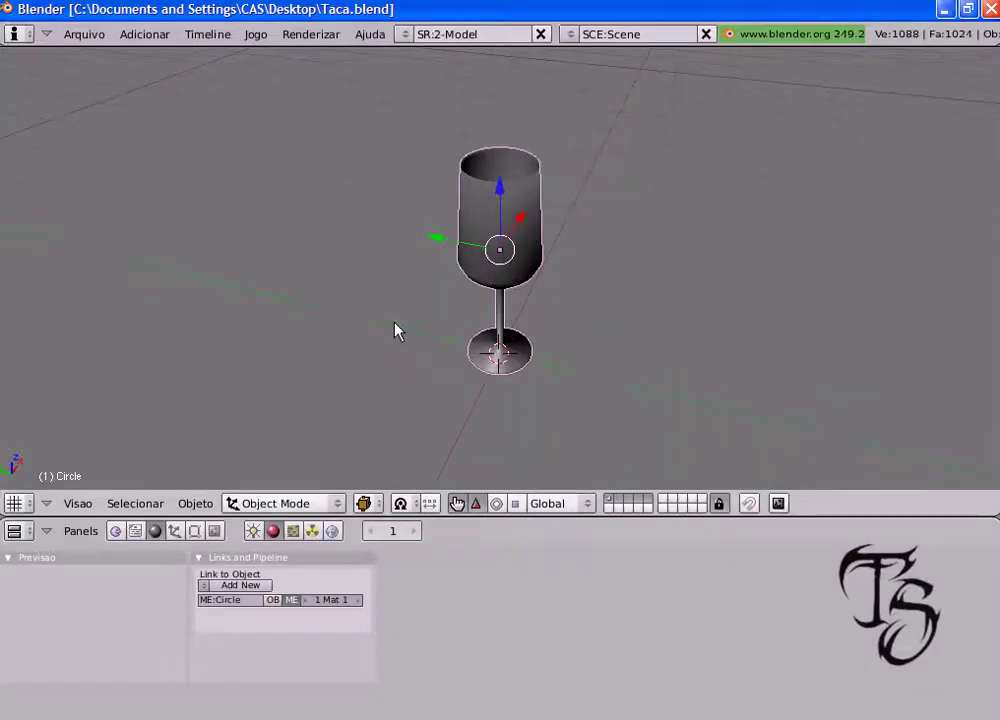
key("Tab")
mouse_move(373, 105)
middle_mouse_down()
mouse_move(530, 296)
mouse_move(548, 348)
middle_mouse_up()
key("Tab")
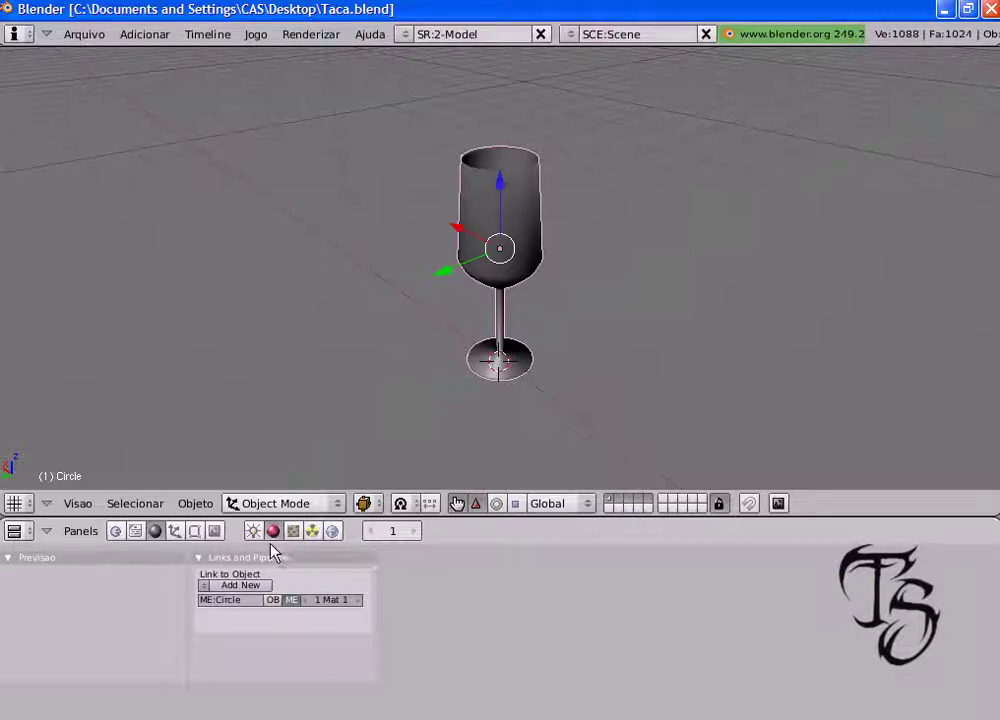
Step: Add a new material to the Circle wine-glass object
left_click(238, 585)
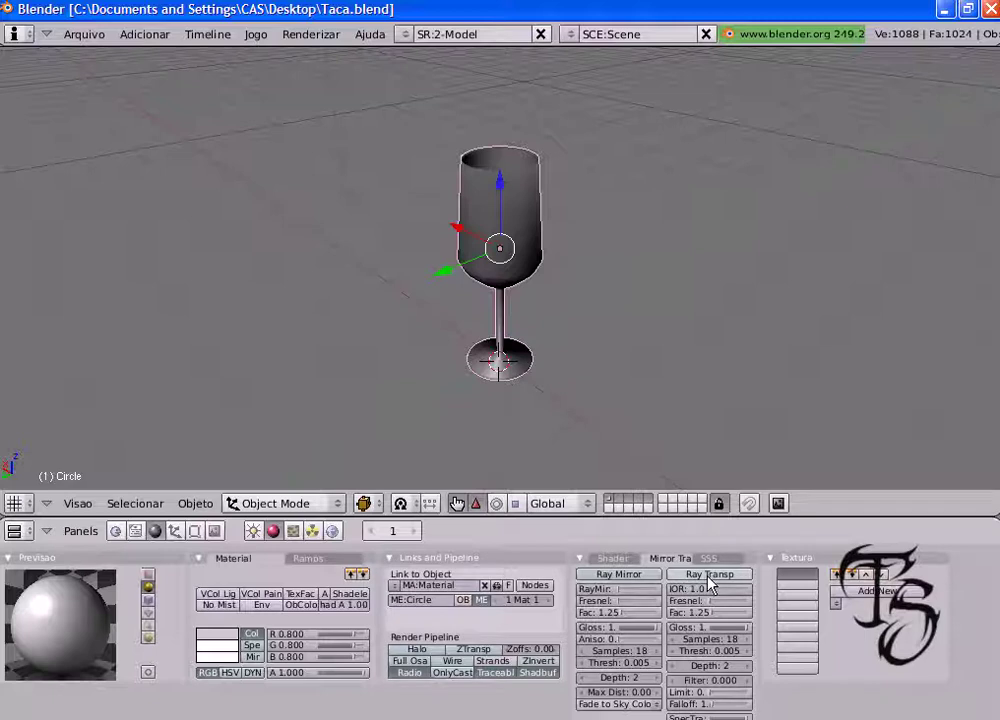
Step: Enable Ray Transp on the glass material, entering IOR 1.00 and transparency Fresnel 3
left_click(709, 576)
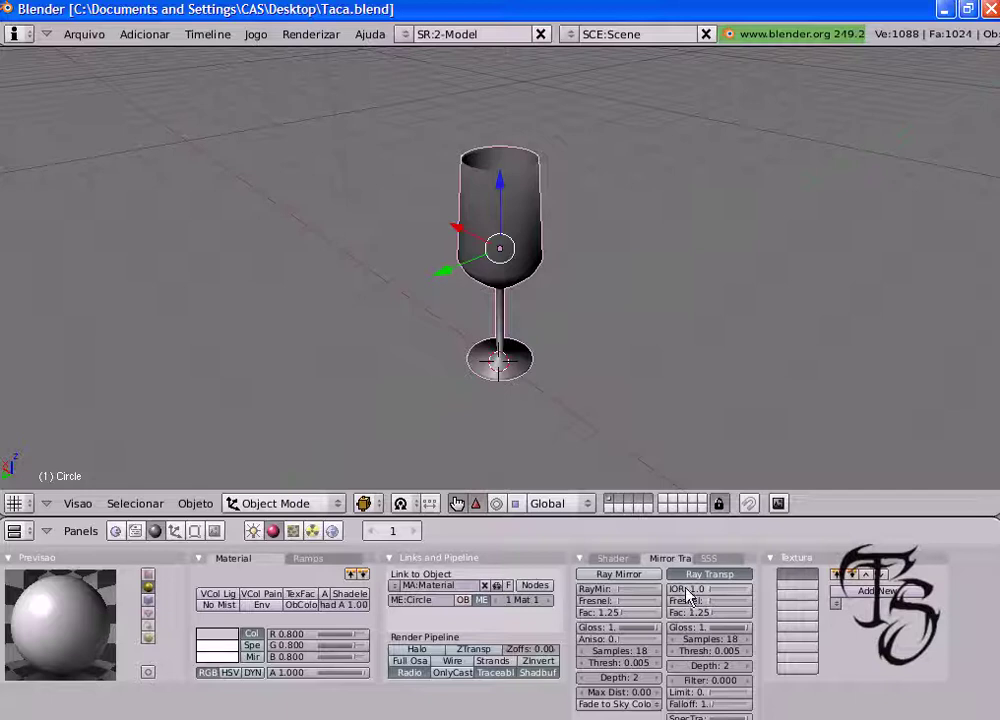
left_click(683, 592)
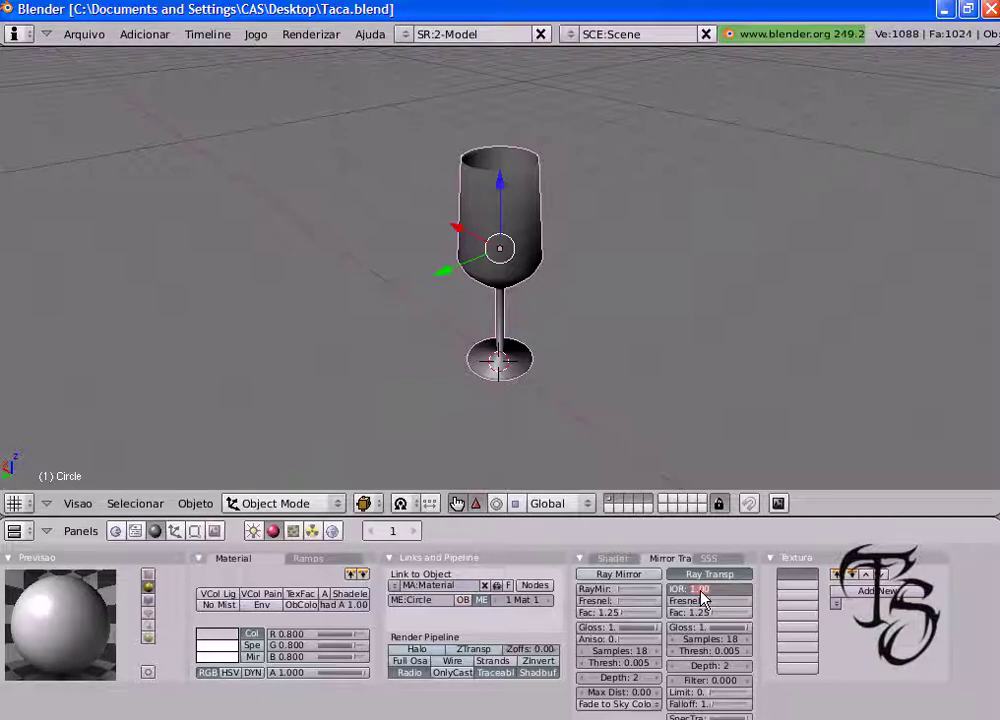
type("1")
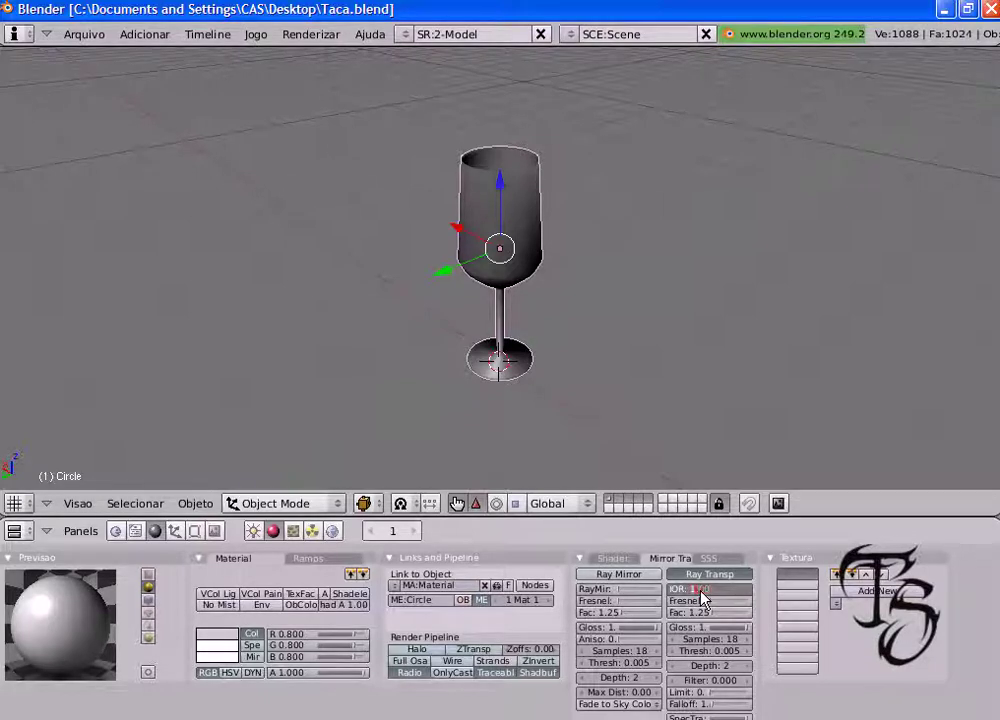
type(".")
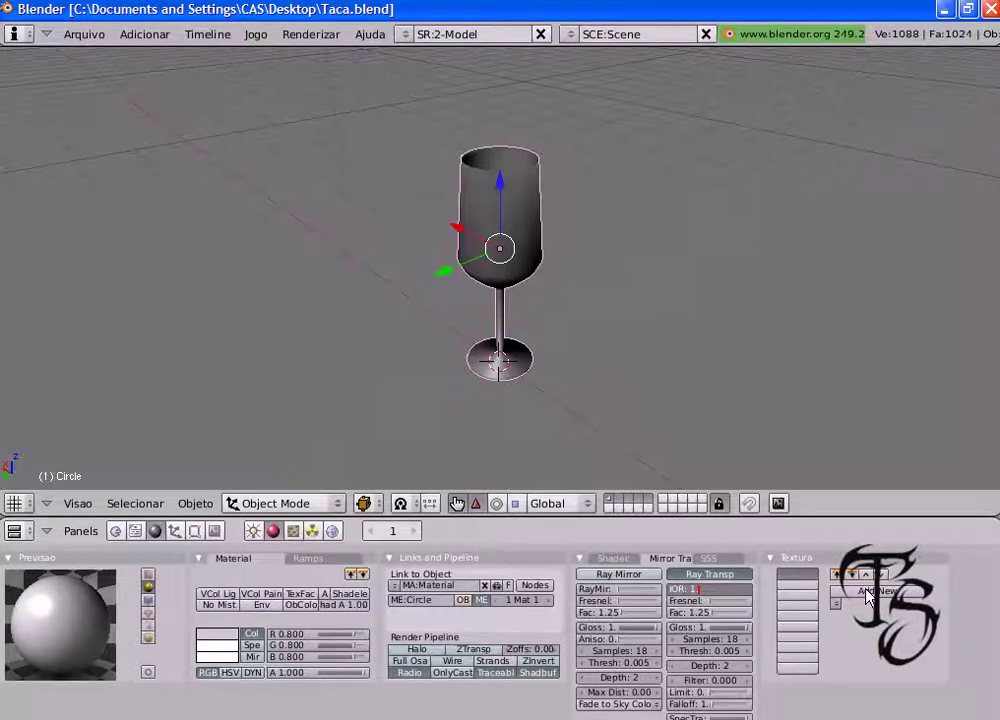
type("00")
key("Return")
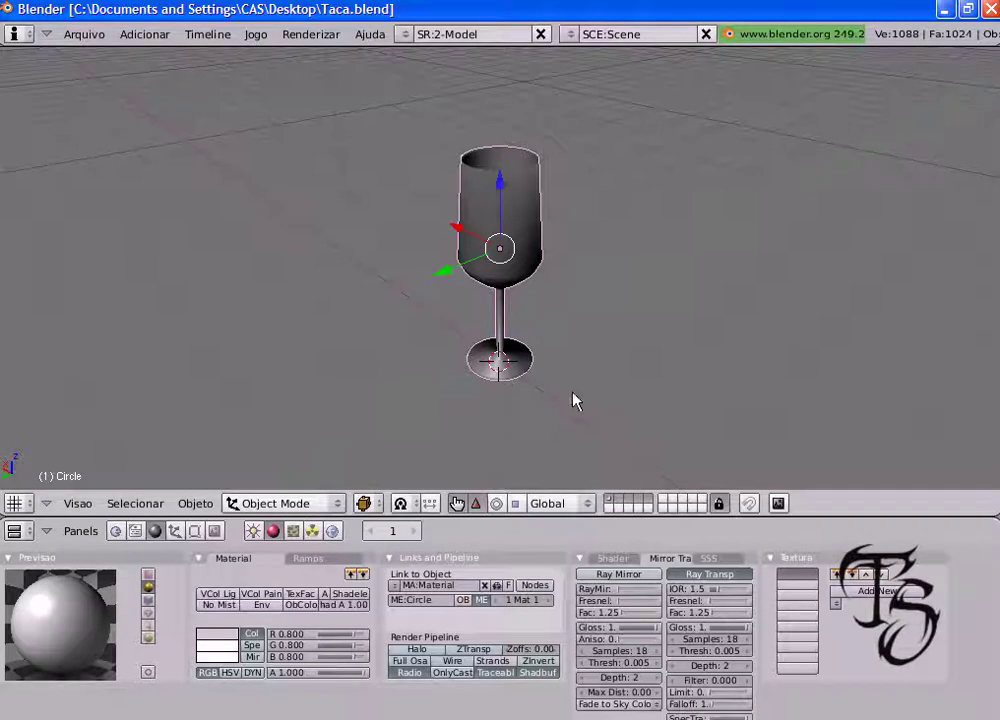
left_click(690, 603)
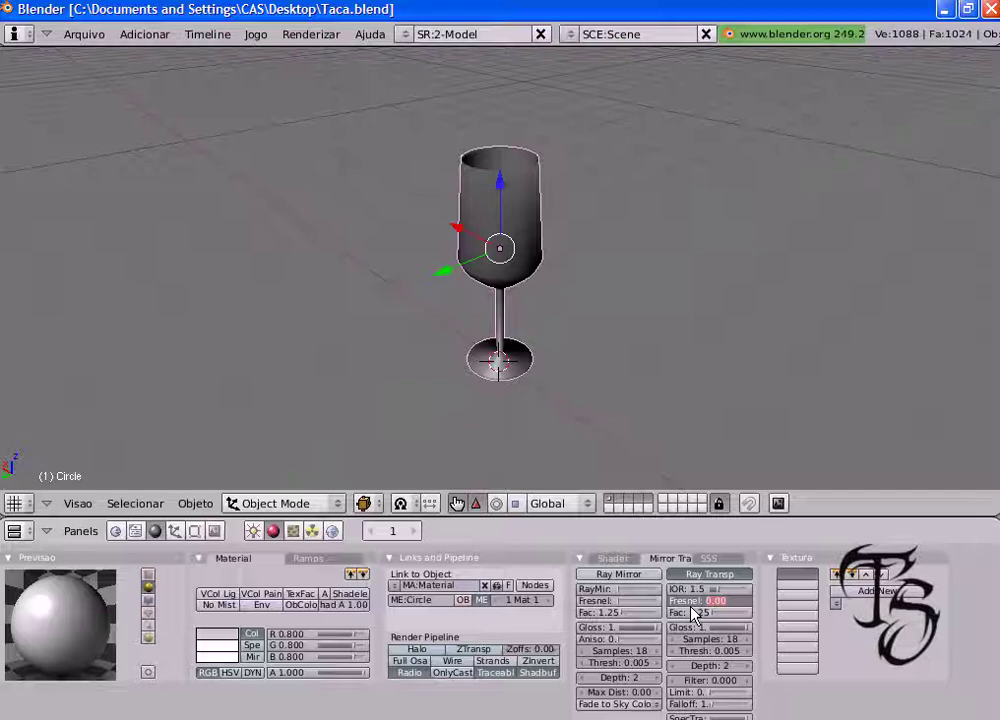
type("3.5")
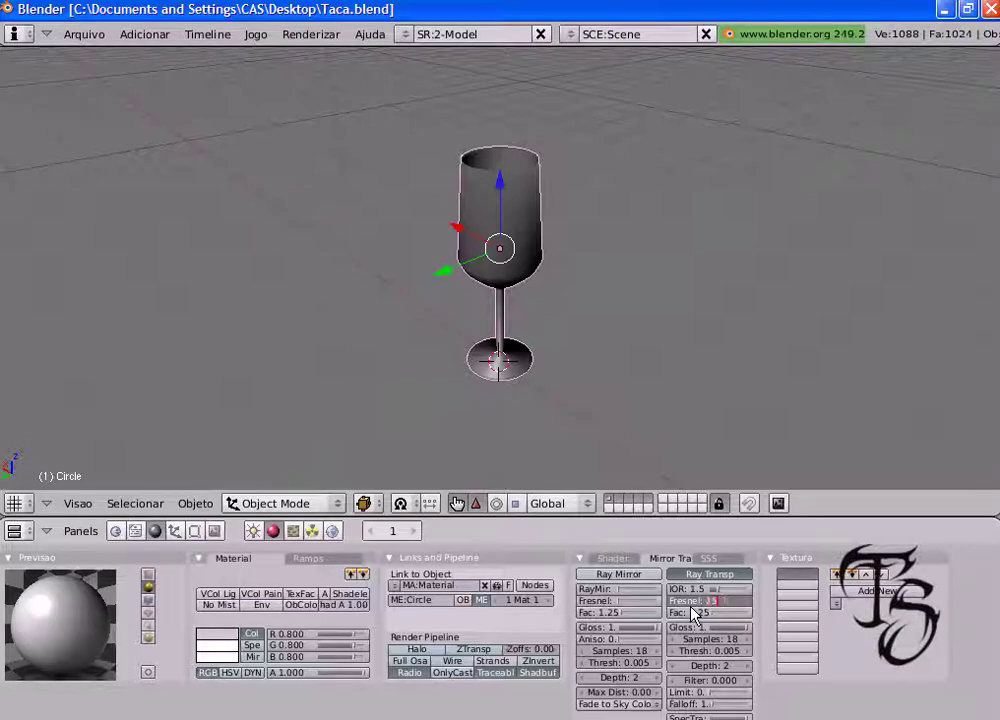
key("Return")
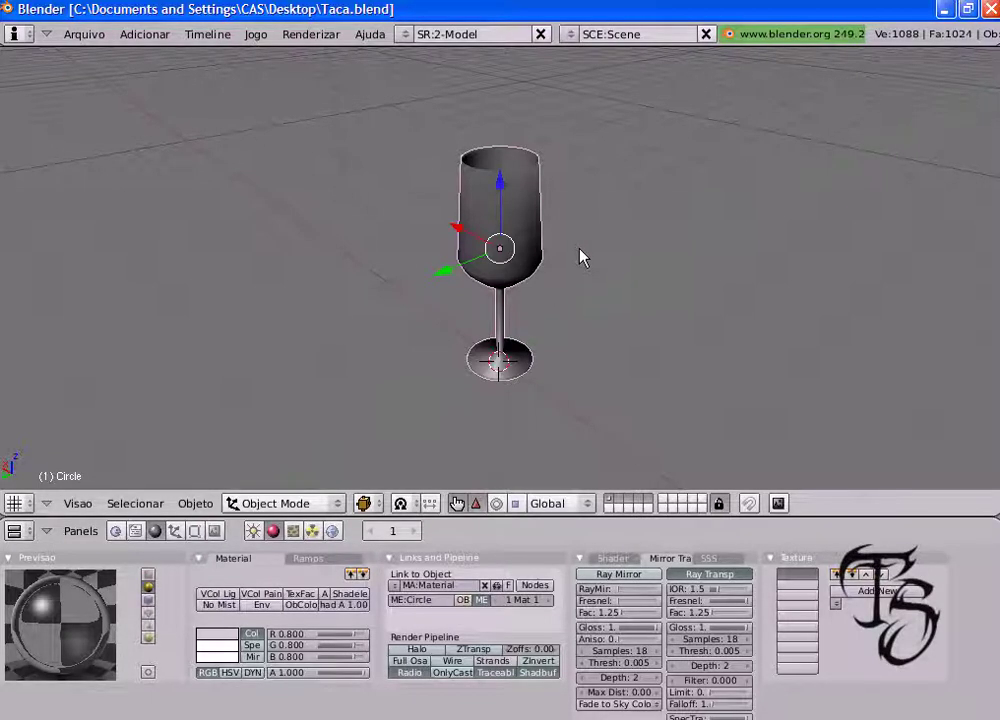
key("F12")
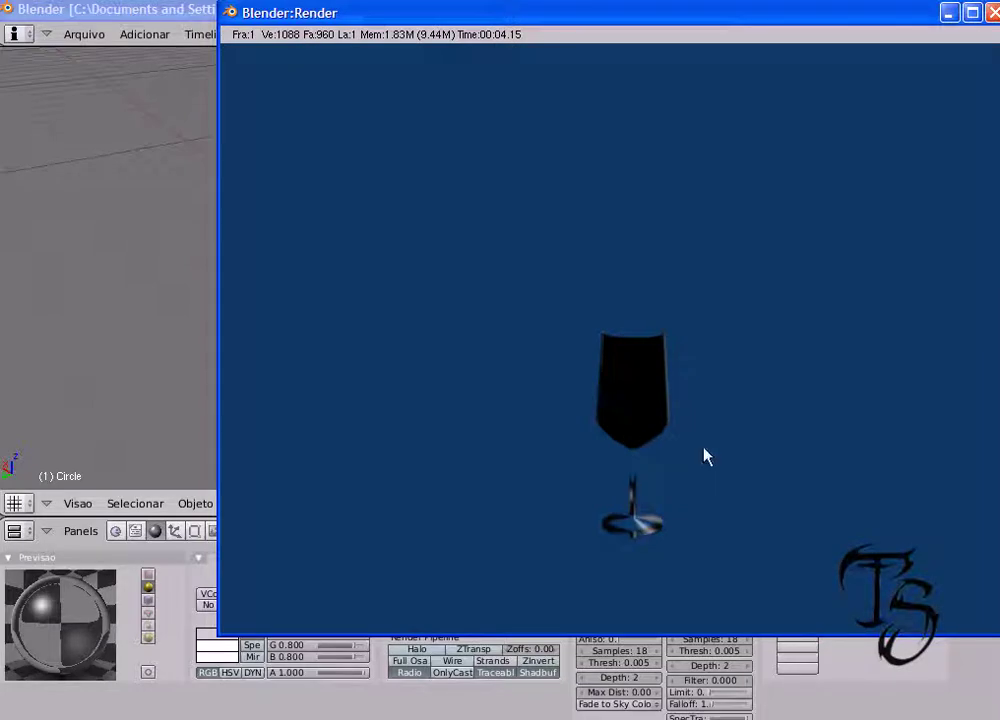
left_click(993, 12)
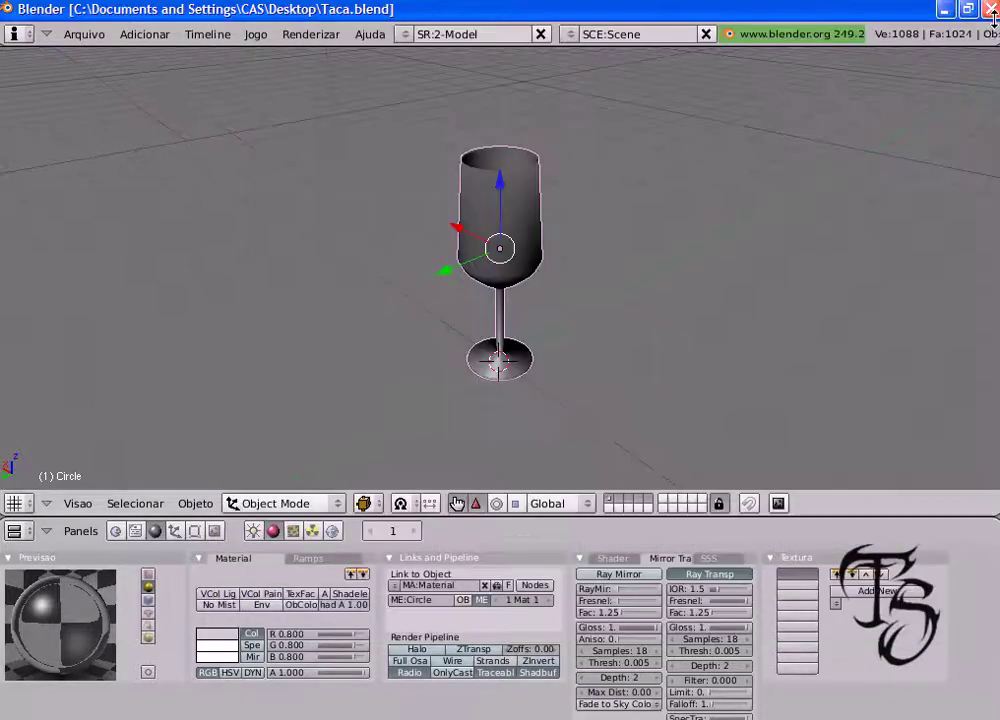
left_click(689, 591)
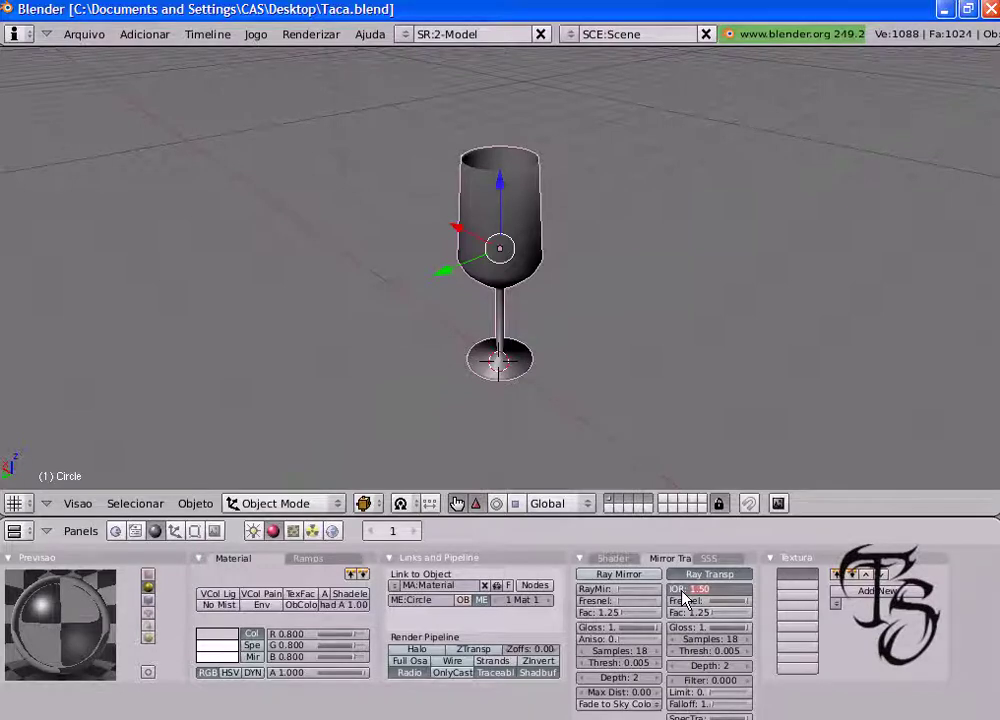
Step: Set IOR to 1.5 and rework the transparency Fresnel, trying 2.00 before leaving it at 5.00
type("1")
type(".5")
key("Return")
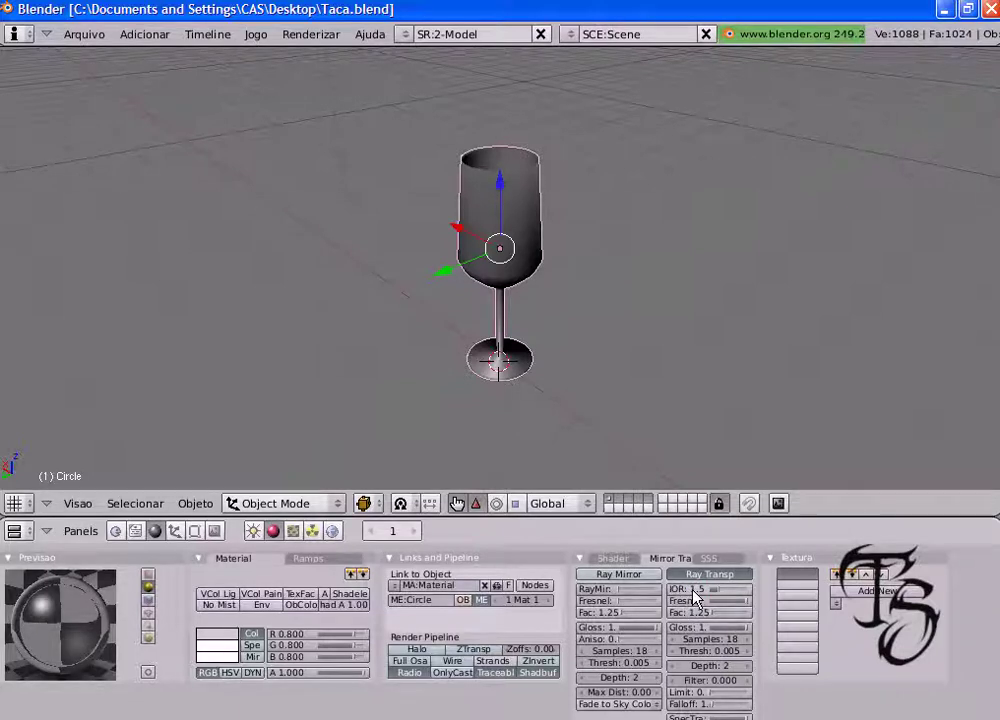
left_click(690, 601)
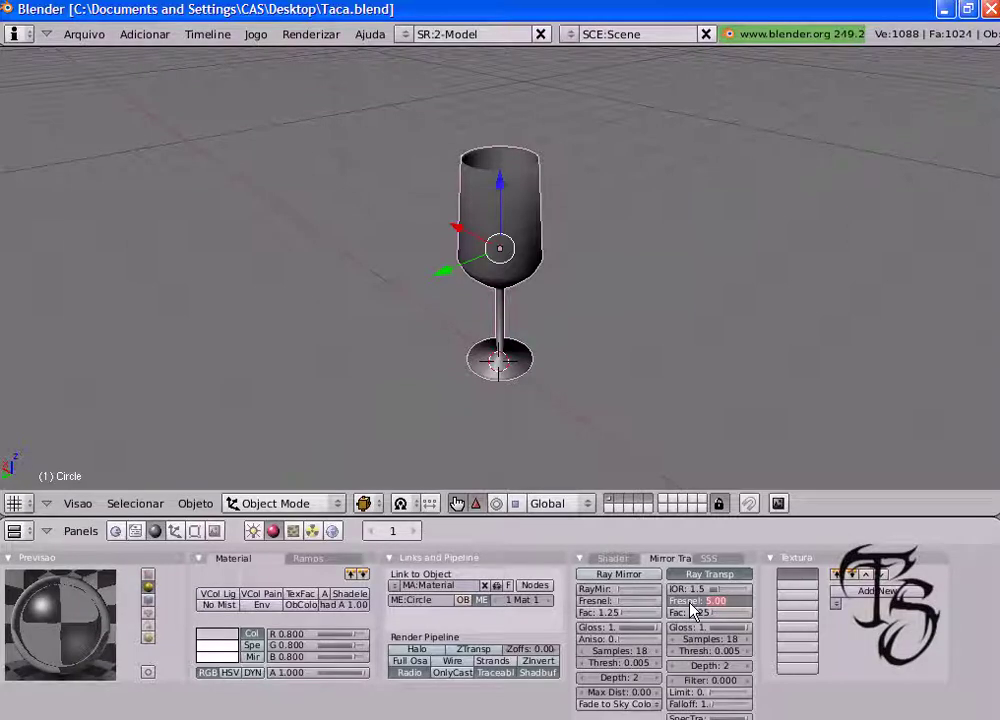
key("BackSpace")
key("Return")
left_click(690, 602)
type("2.00")
key("Return")
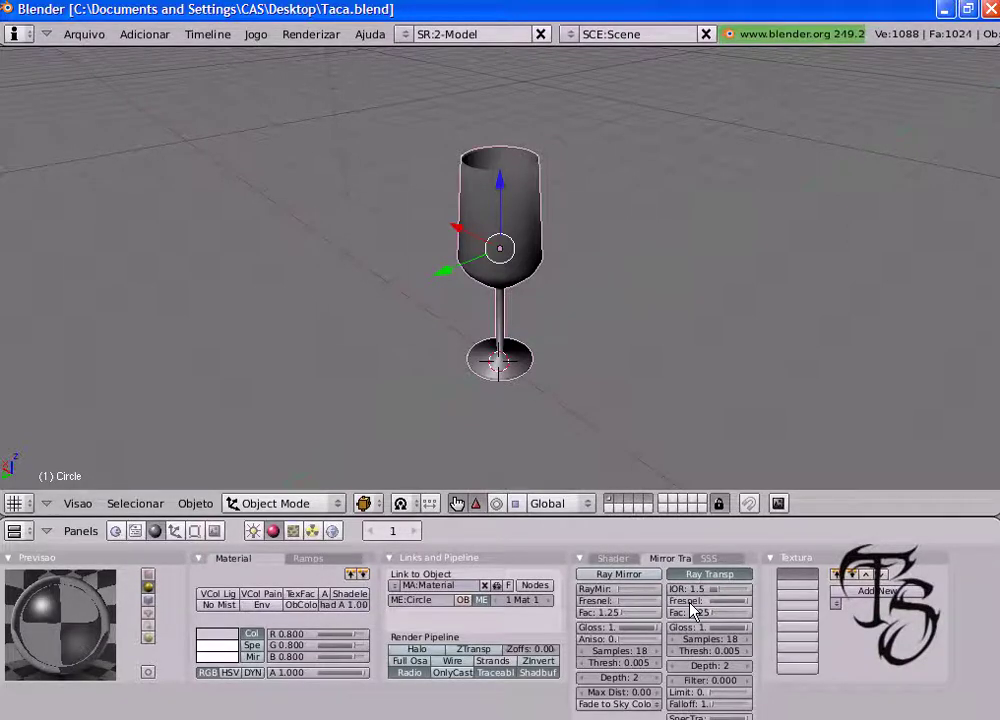
left_click(690, 603)
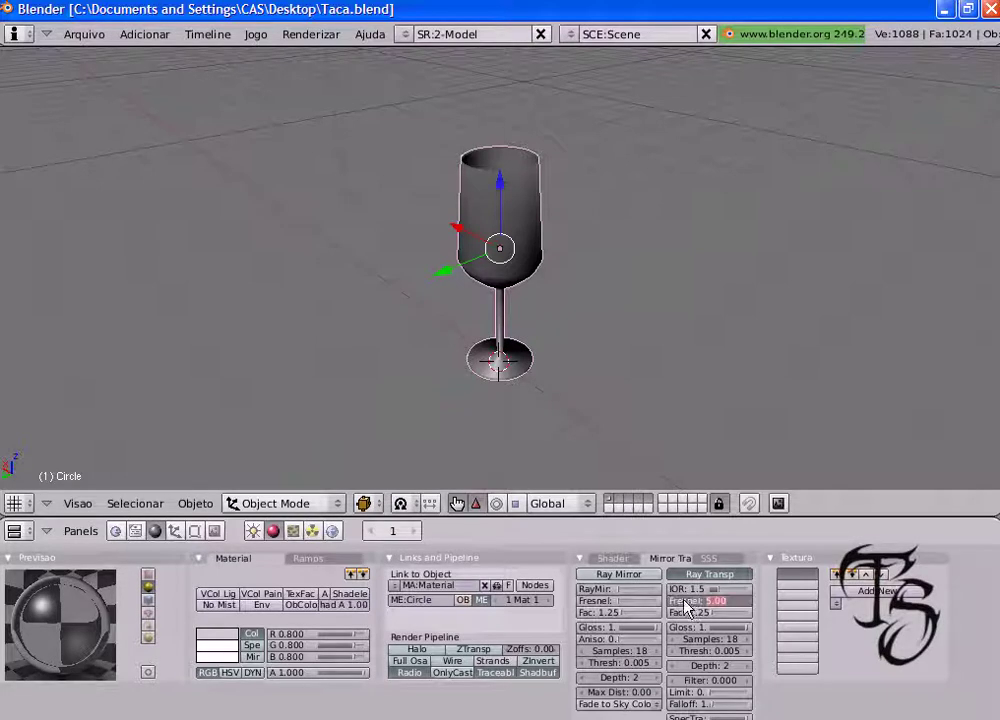
key("Return")
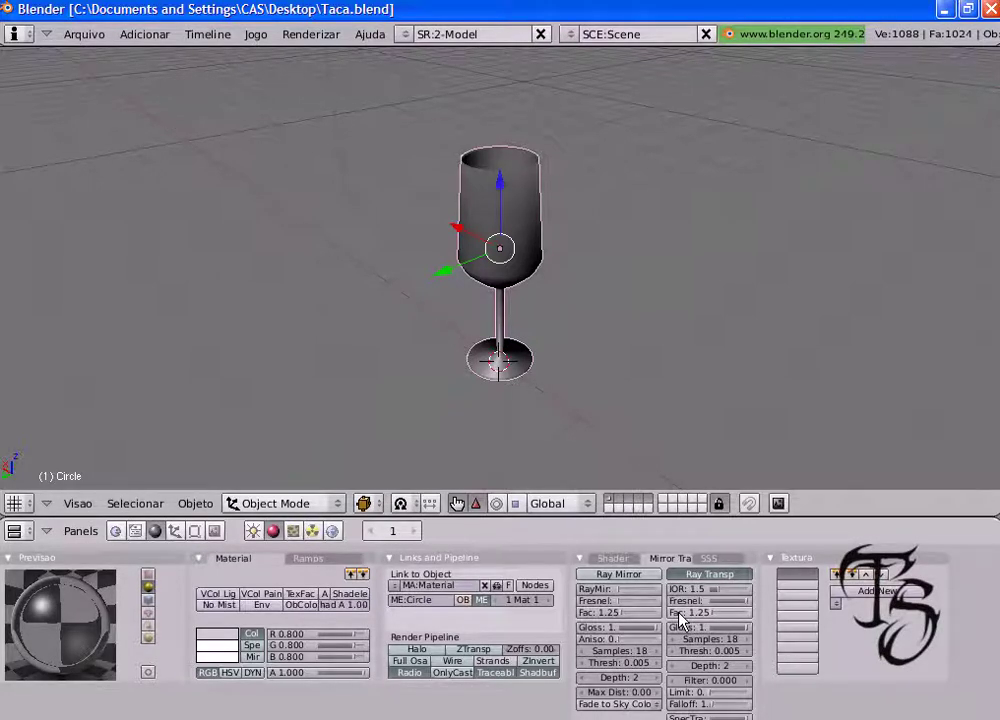
Step: Set transparency Fac to 5.00 and check it with an F12 test render
left_click(700, 613)
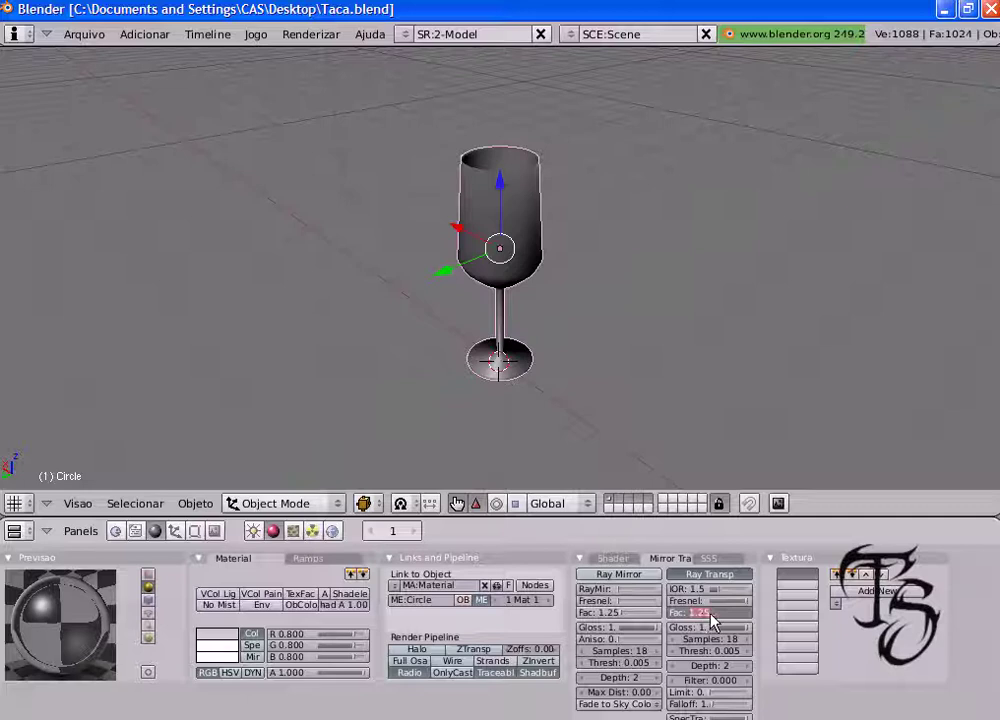
type("5")
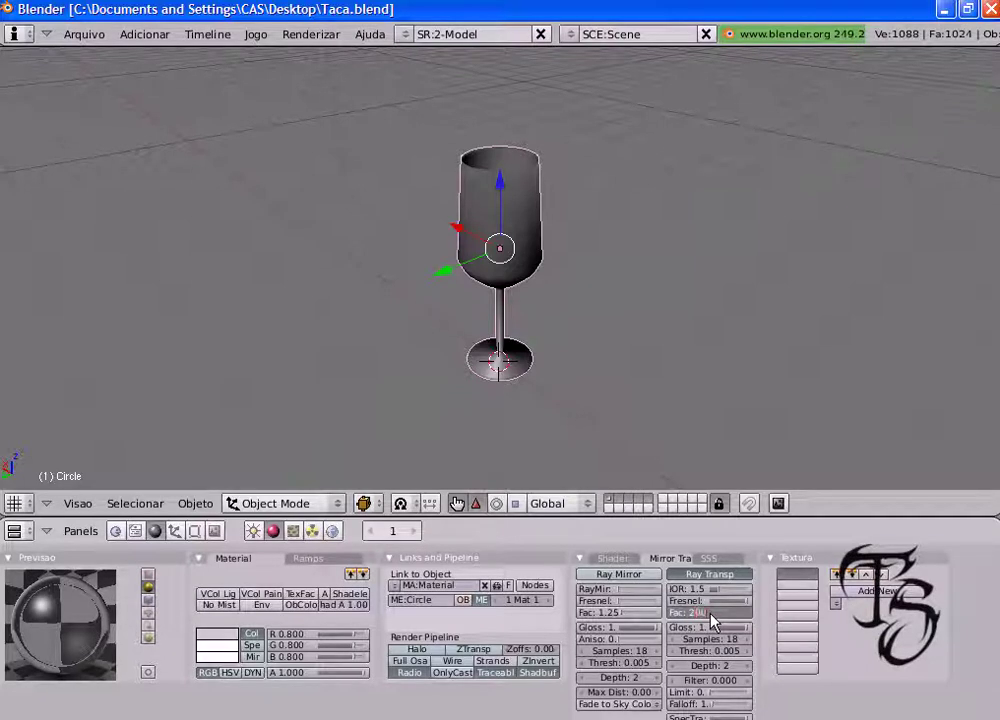
key("Return")
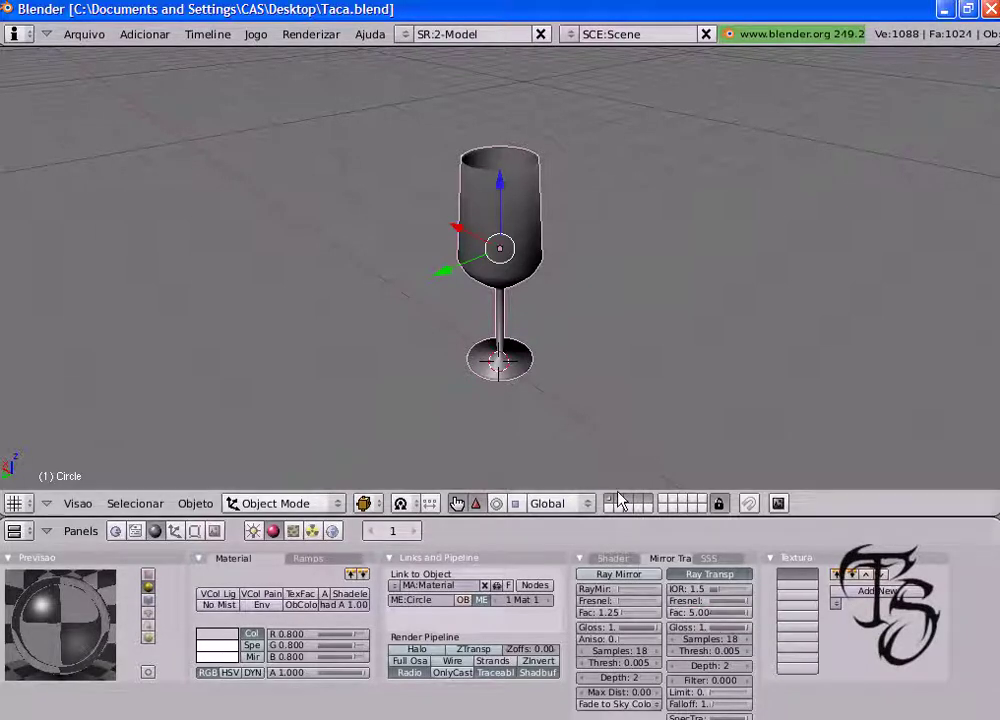
key("F12")
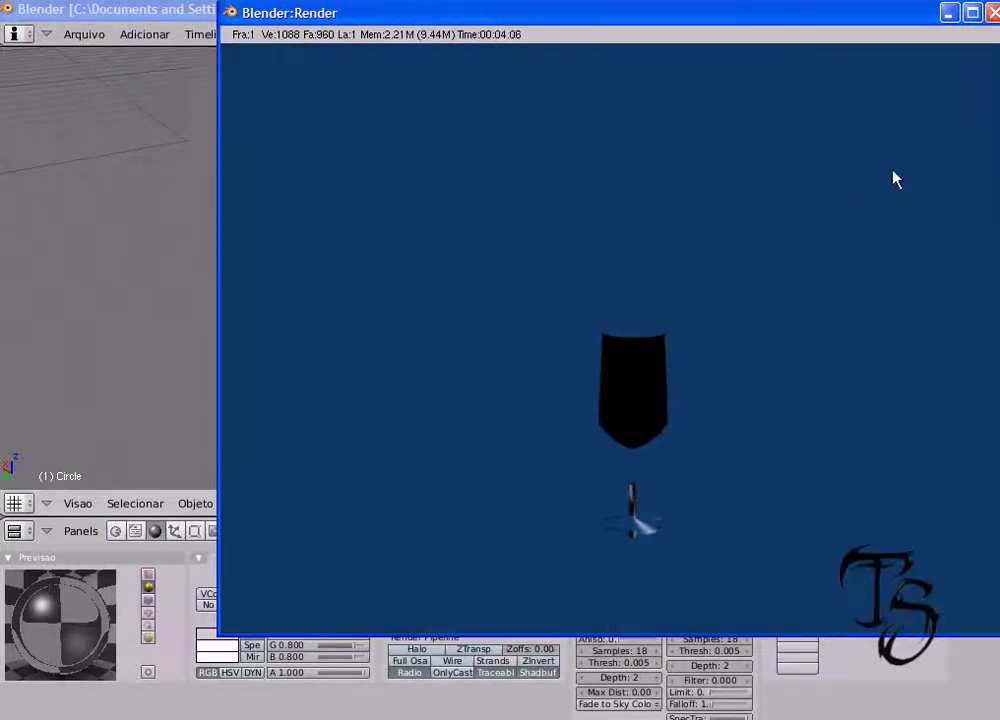
left_click(992, 12)
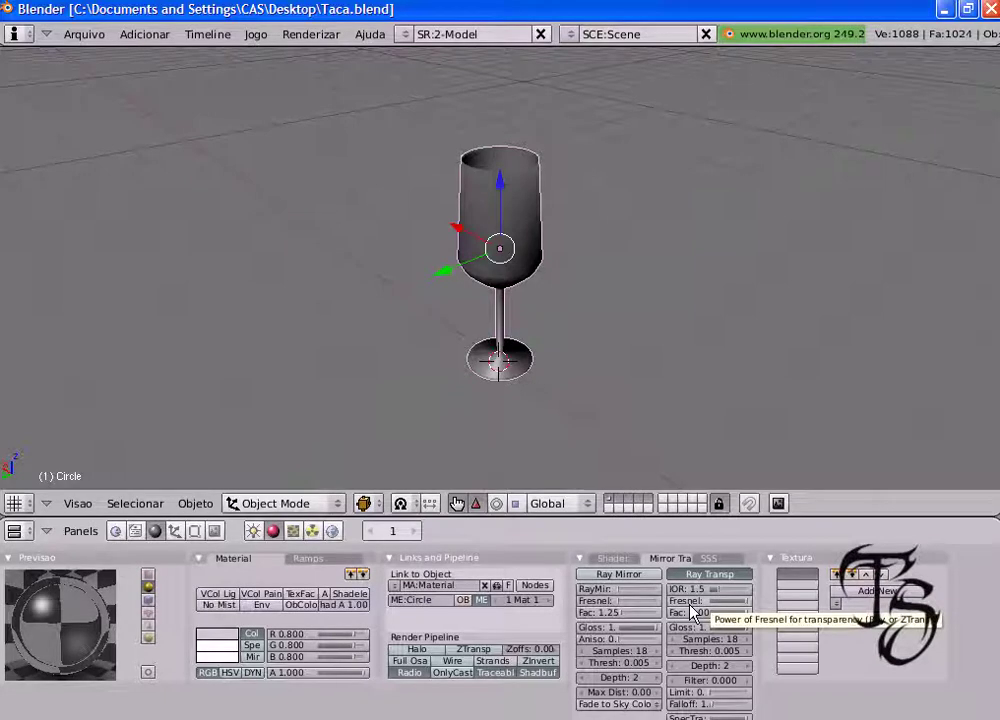
Step: Set the ray transparency Fresnel to 2 and its Fac to 2
left_click(688, 602)
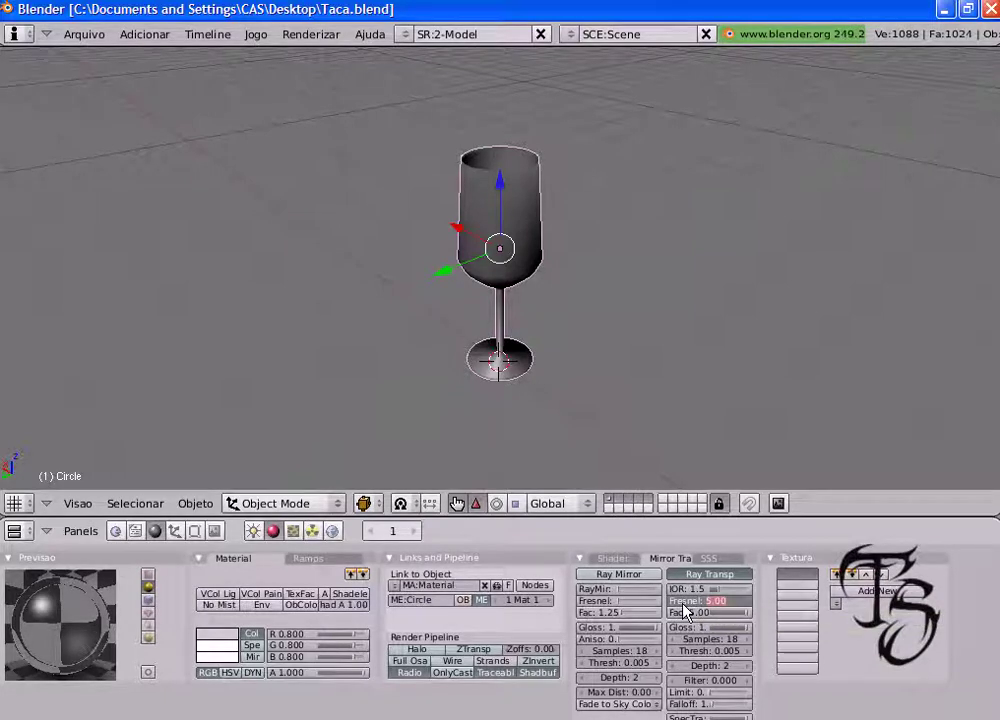
type("2")
key("Return")
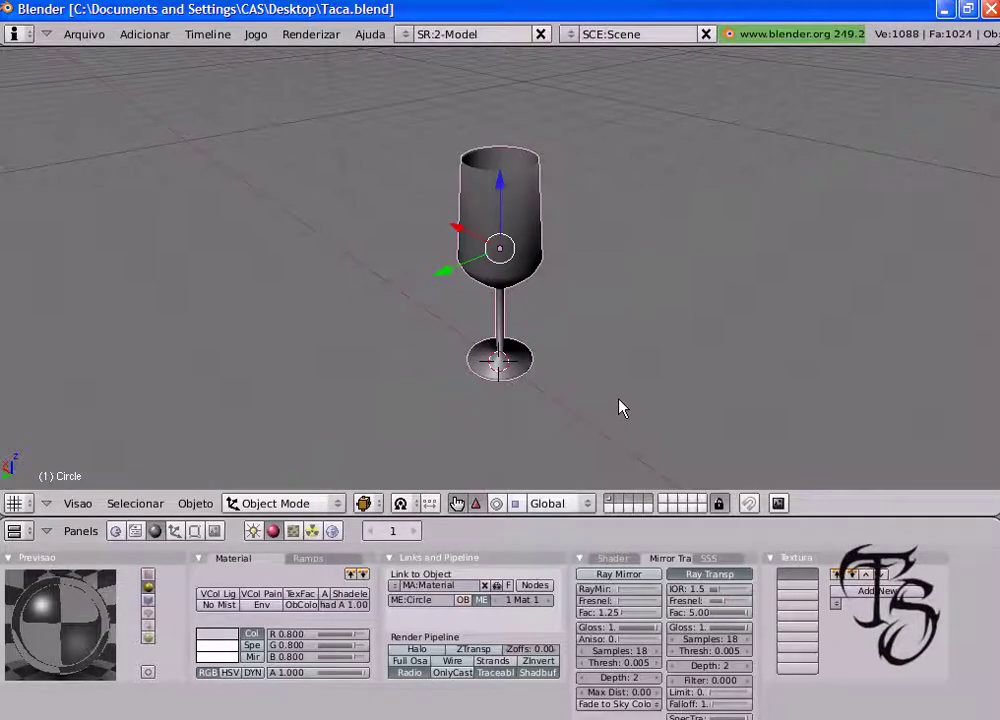
left_click_drag(694, 616, 685, 616)
left_click(681, 616)
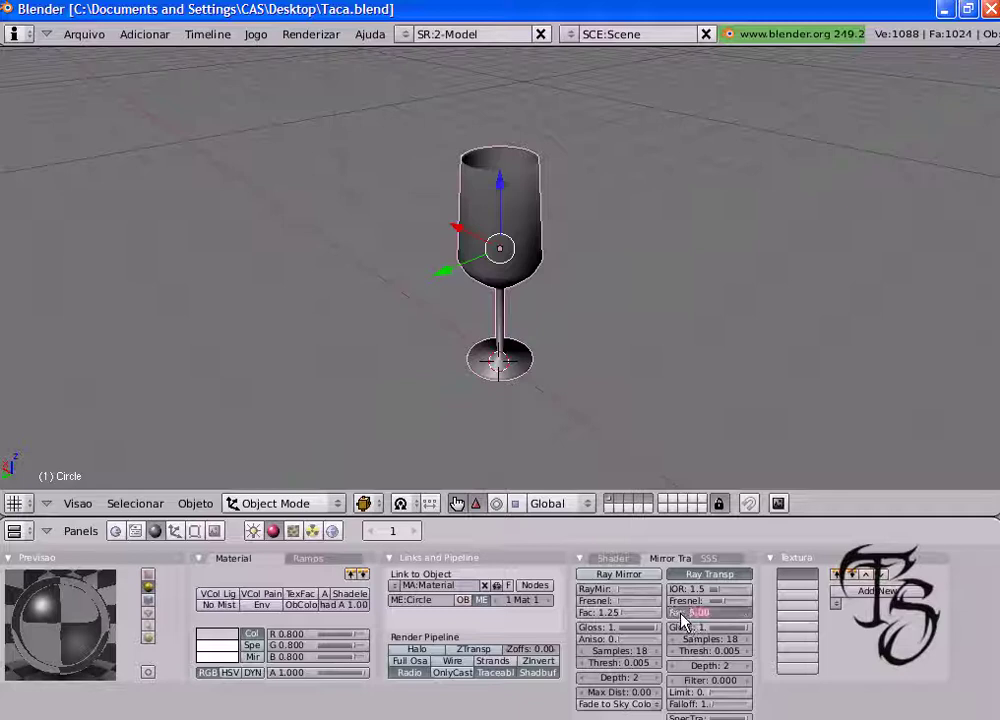
type("2")
key("Return")
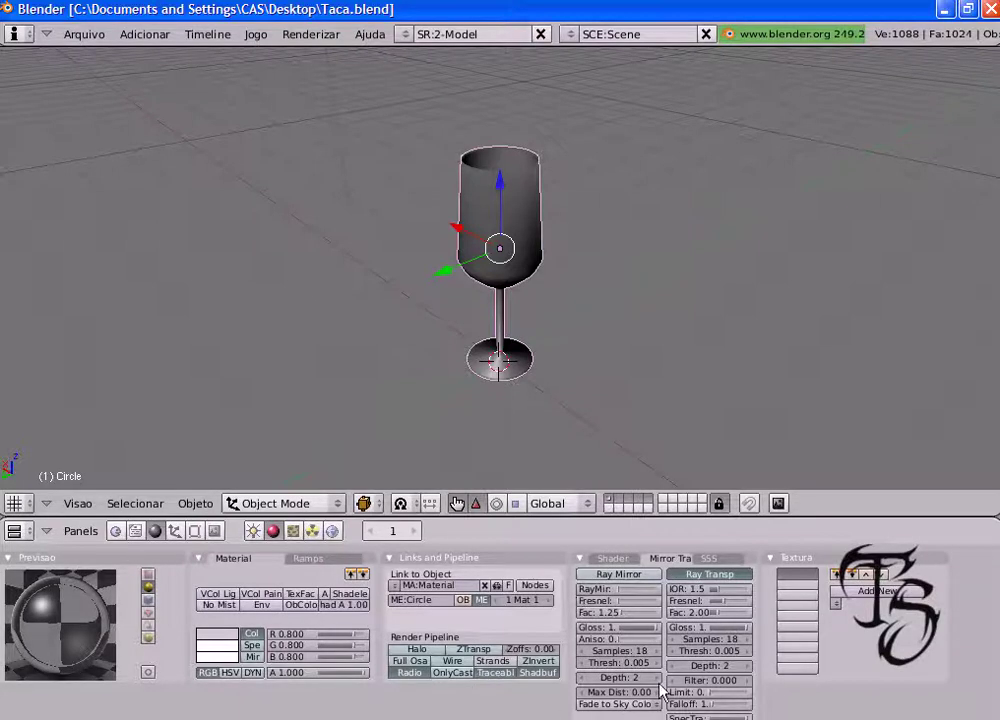
Step: Raise transparency ray Depth to 8, checking with a test render, then show the shader settings
left_click(747, 666)
left_click(746, 666)
left_click(745, 666)
left_click(744, 665)
left_click(742, 665)
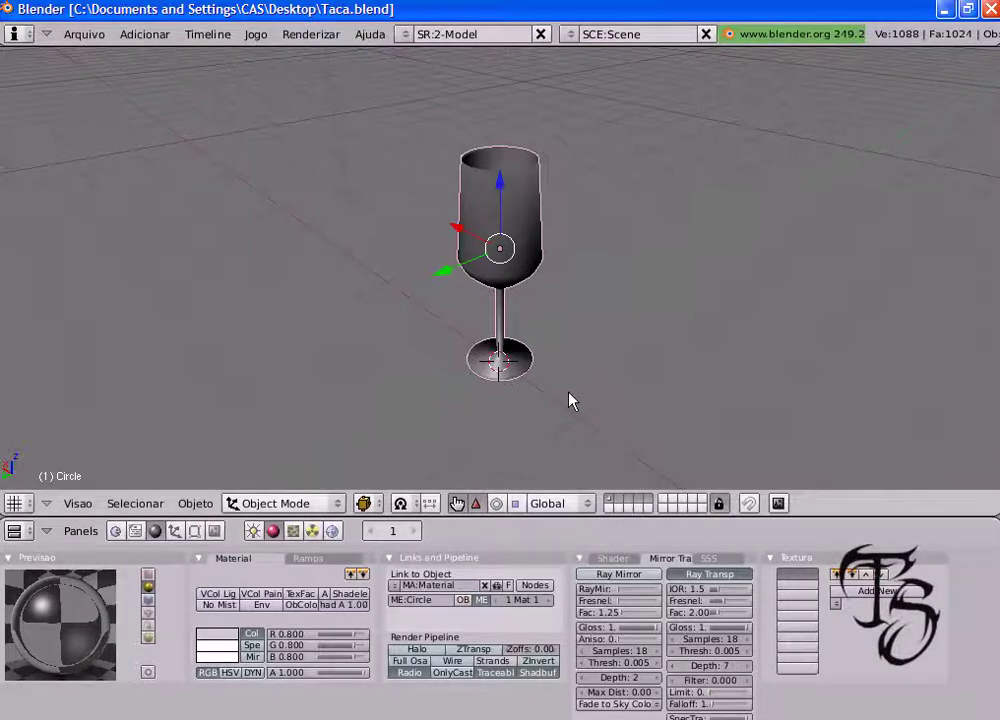
key("F12")
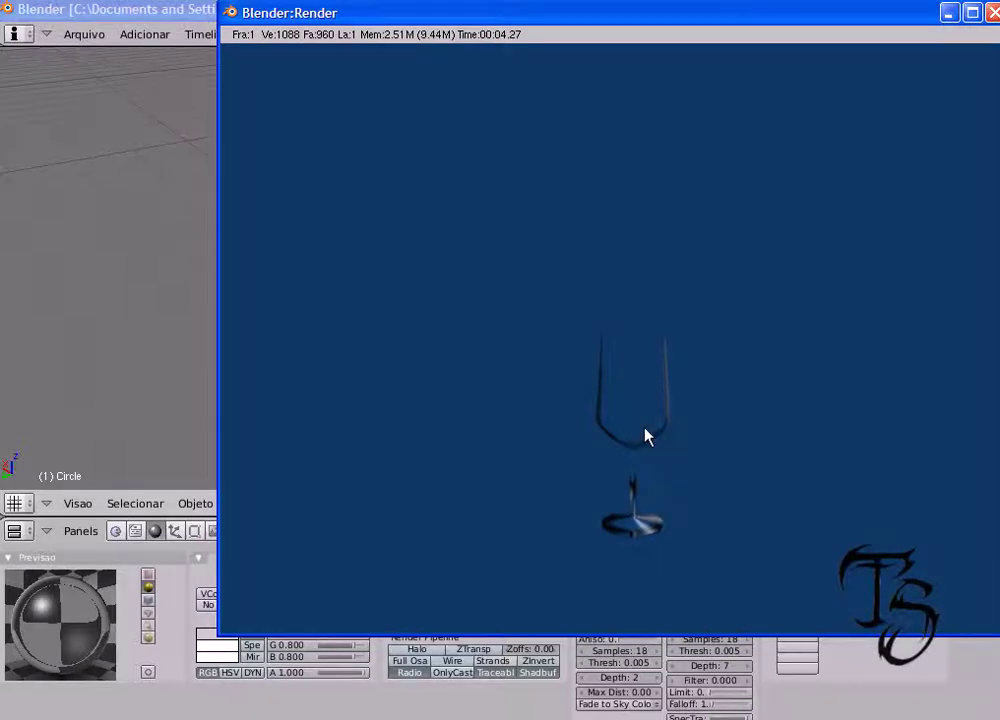
key("Escape")
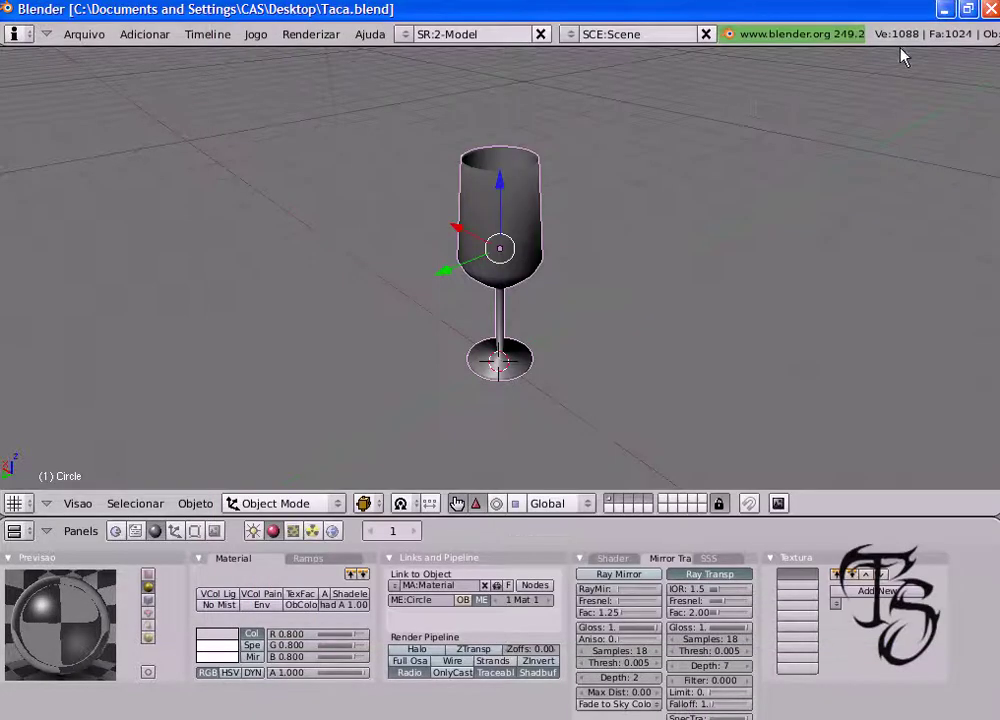
left_click(747, 667)
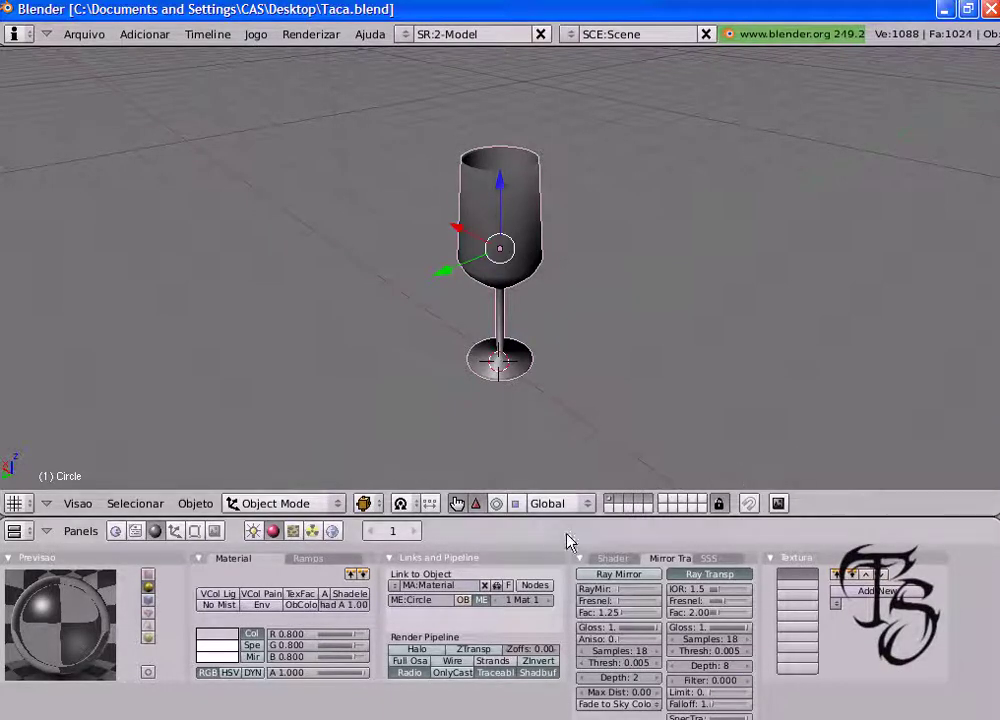
left_click(613, 558)
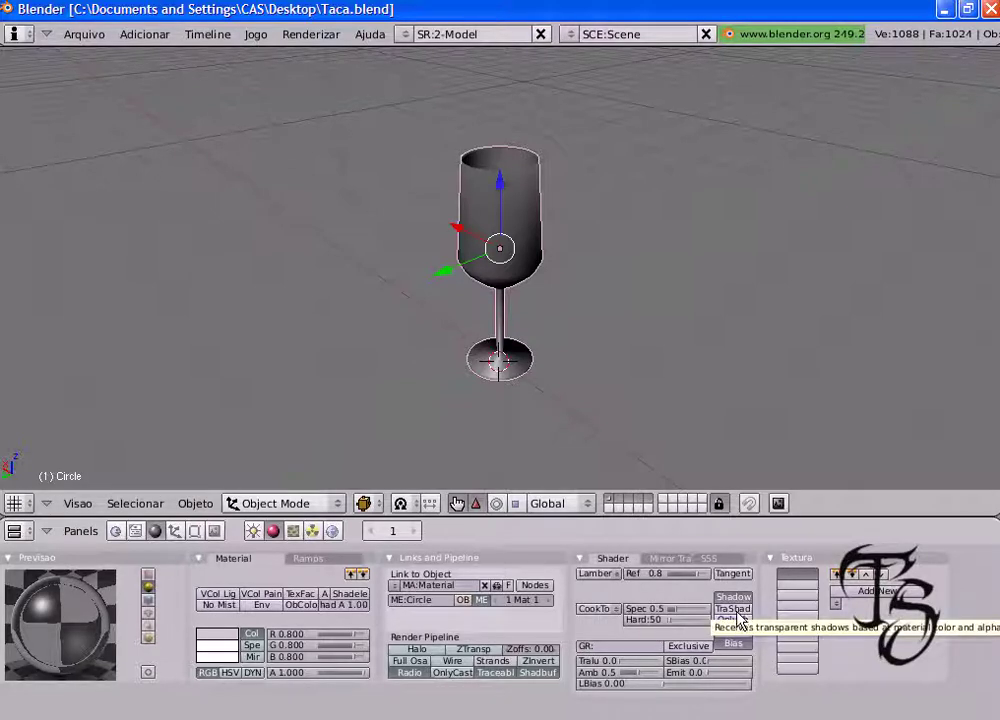
Step: Set the glass material's specular intensity to 1.3 and check it with a test render
left_click(637, 610)
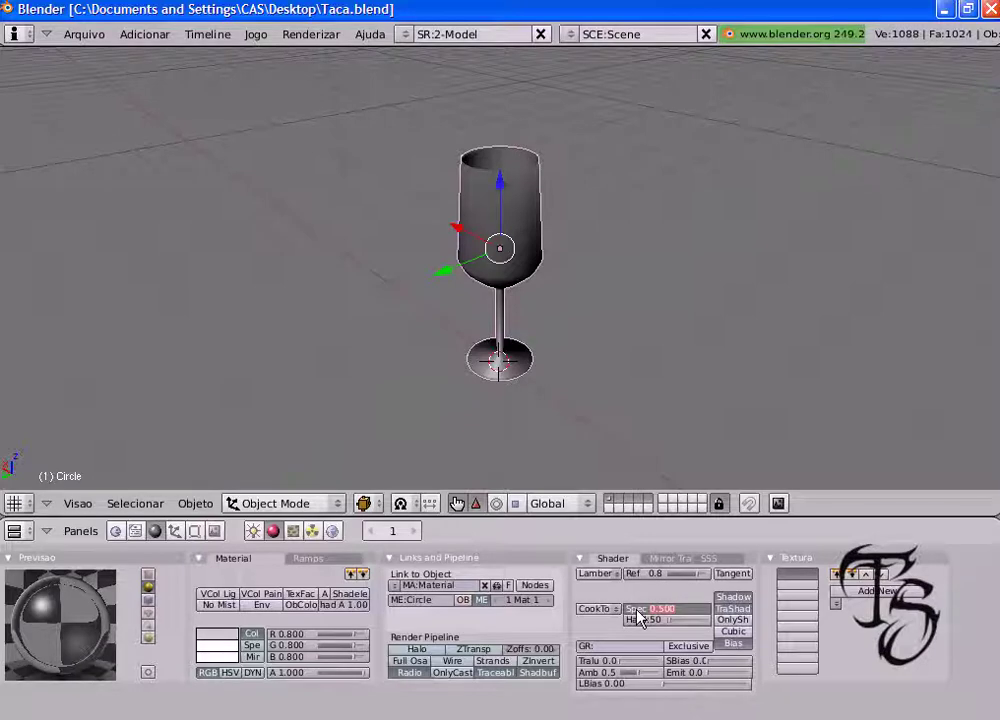
type("1")
type(".3")
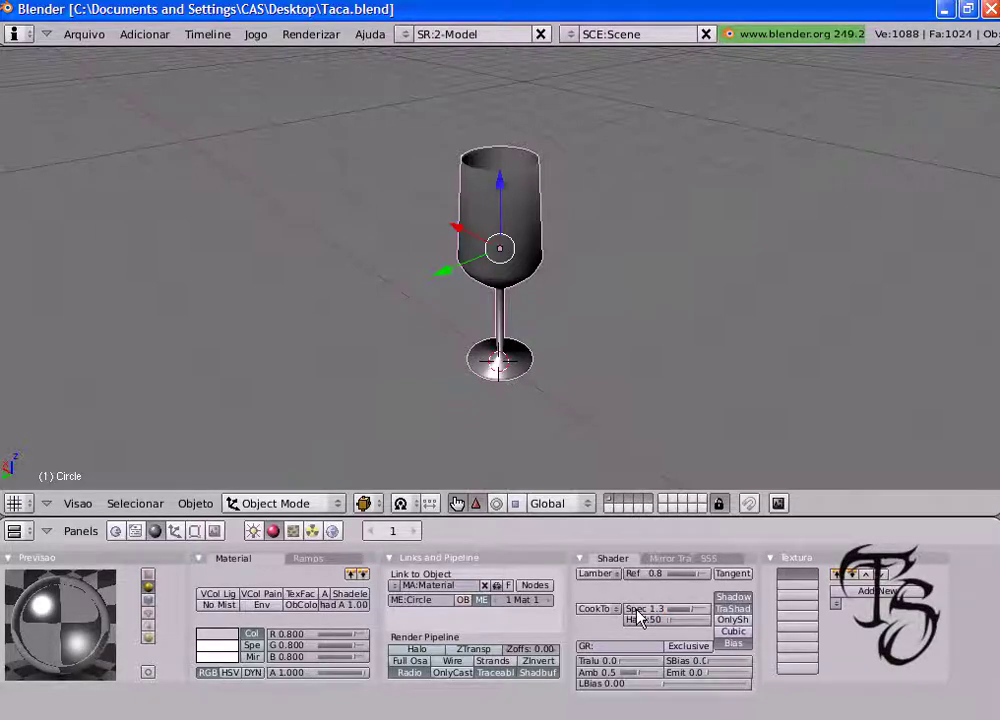
key("Return")
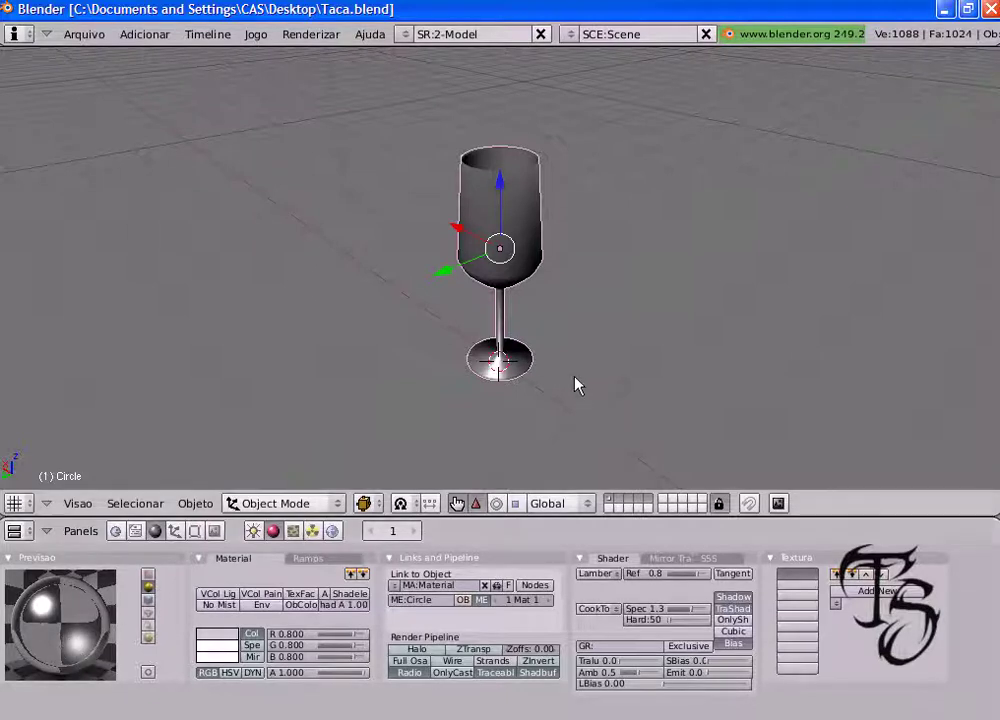
key("F12")
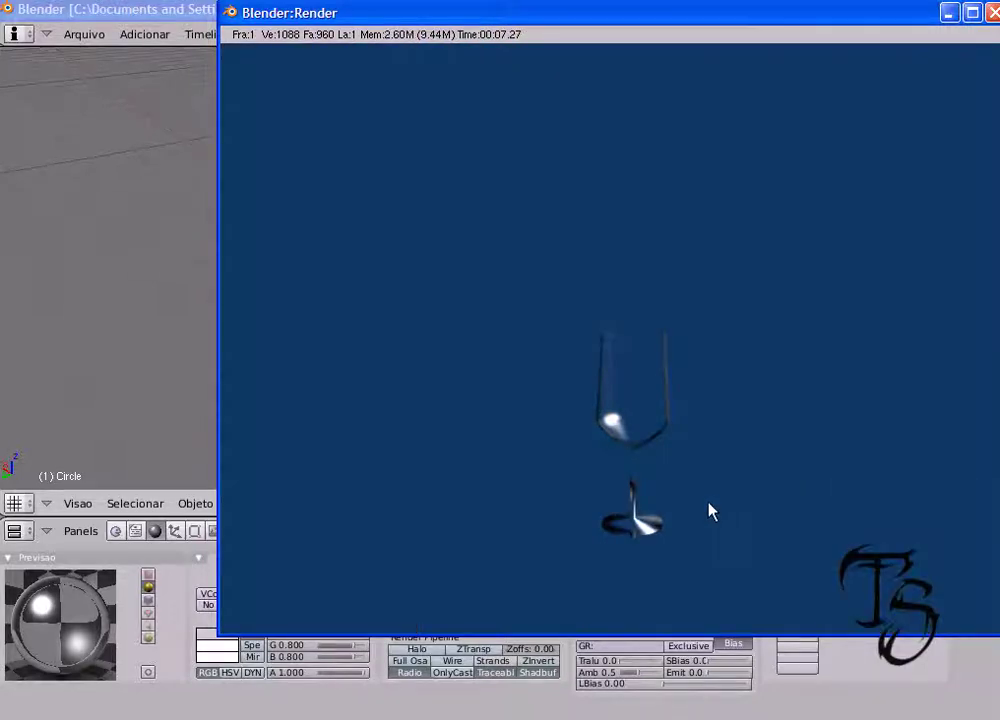
left_click(991, 12)
Step: Revisit the Spec value, keep it at 1.3, and render another test image of the glass
left_click(636, 610)
type("1")
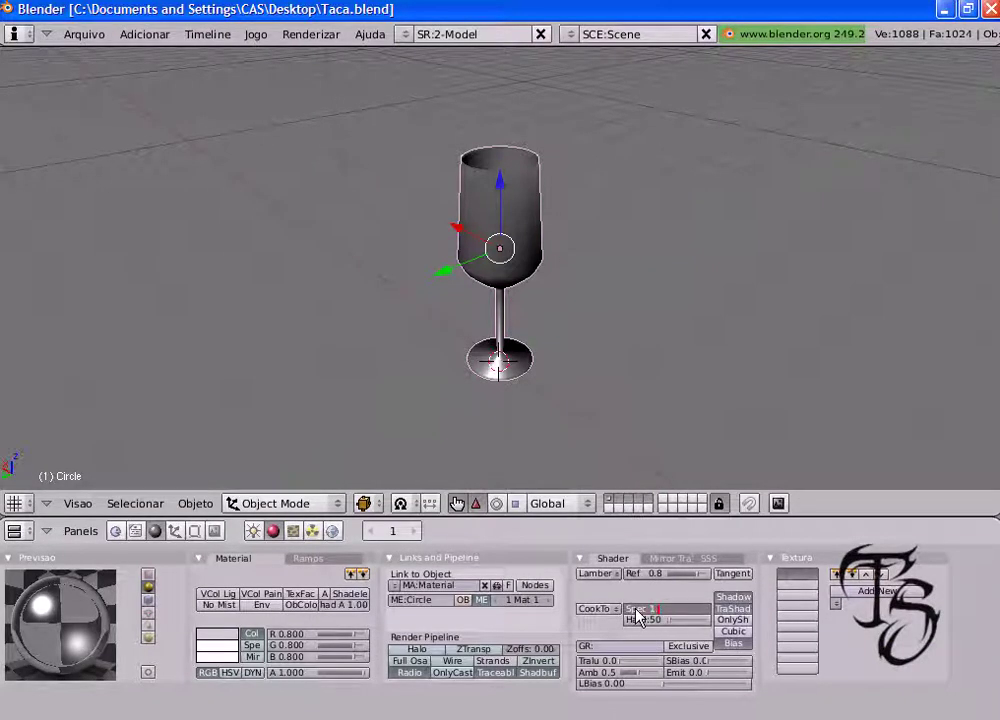
key("Escape")
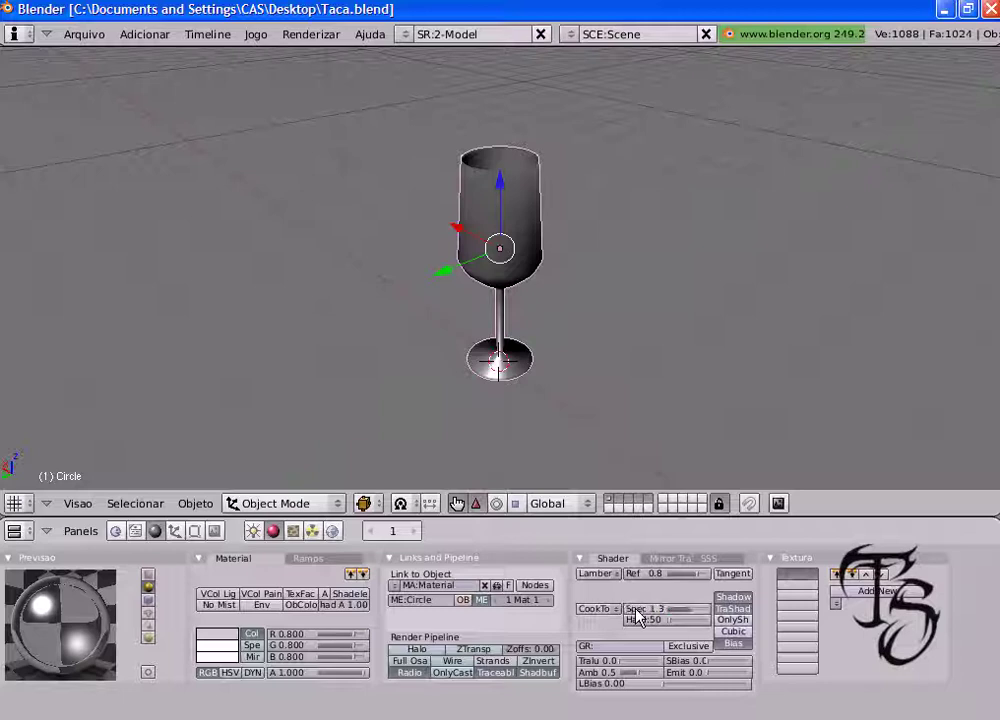
left_click(636, 609)
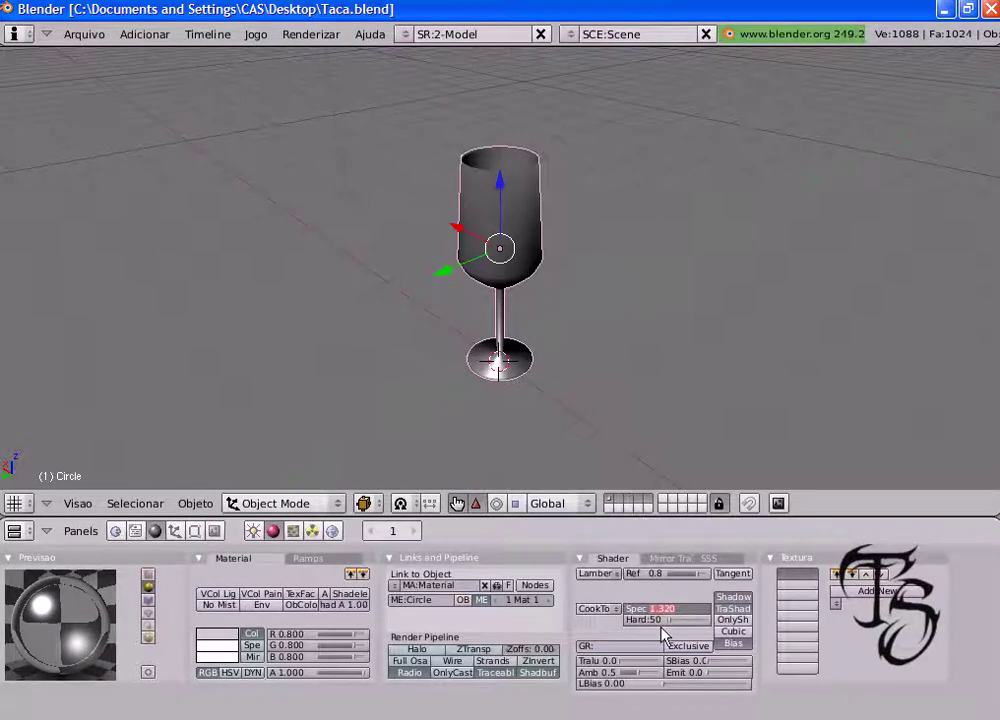
key("F12")
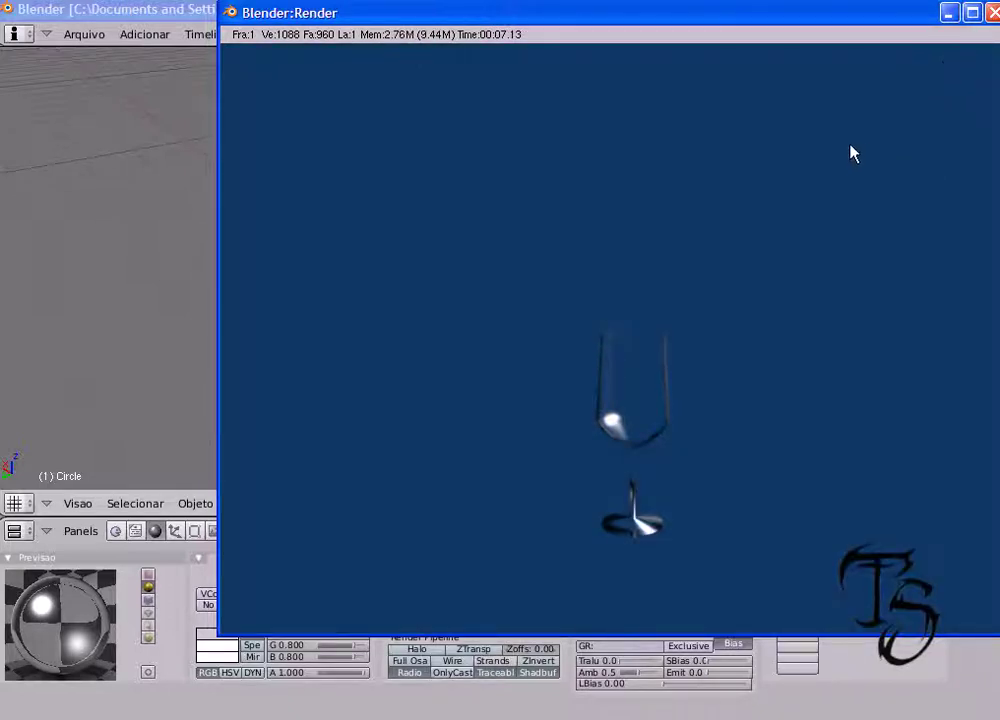
key("Escape")
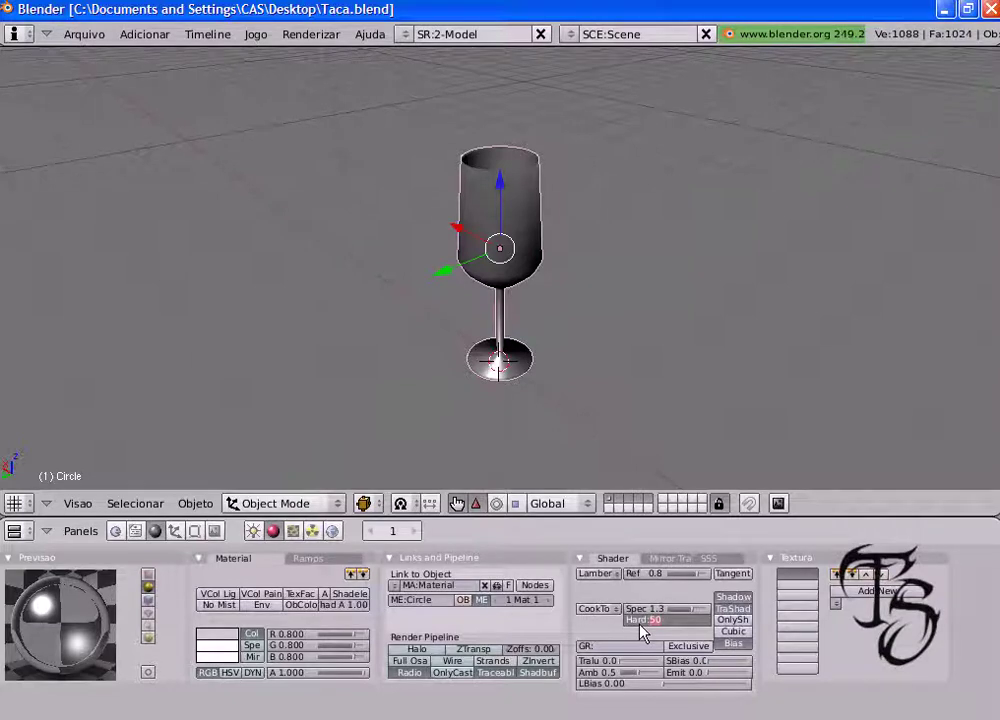
Step: Set the specular hardness to 400 and check it with a test render
type("400")
key("Return")
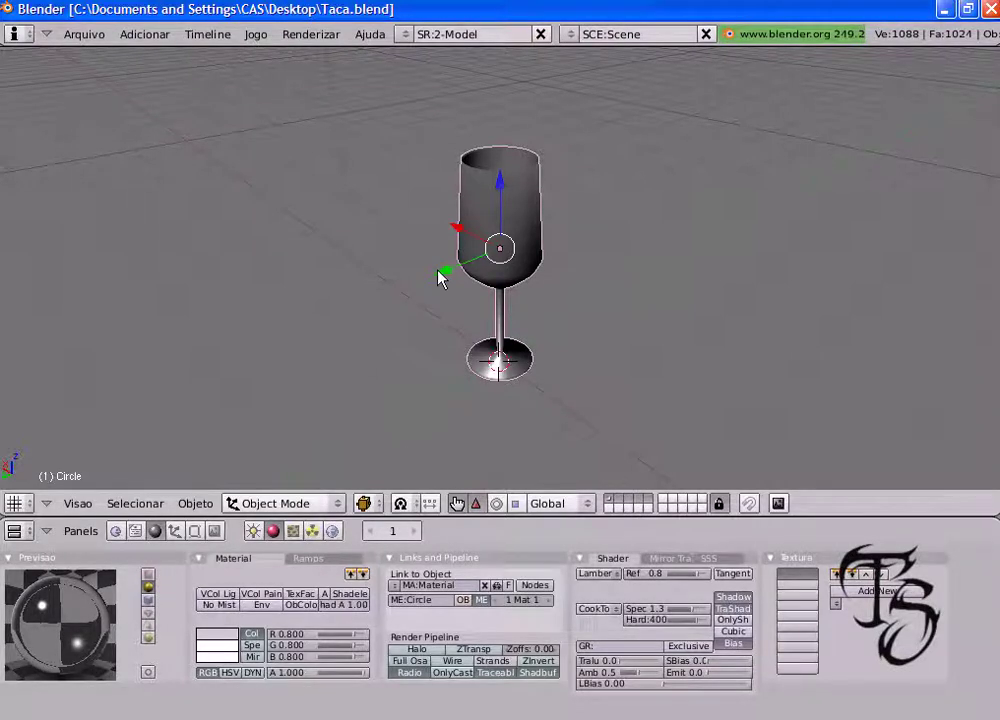
key("F12")
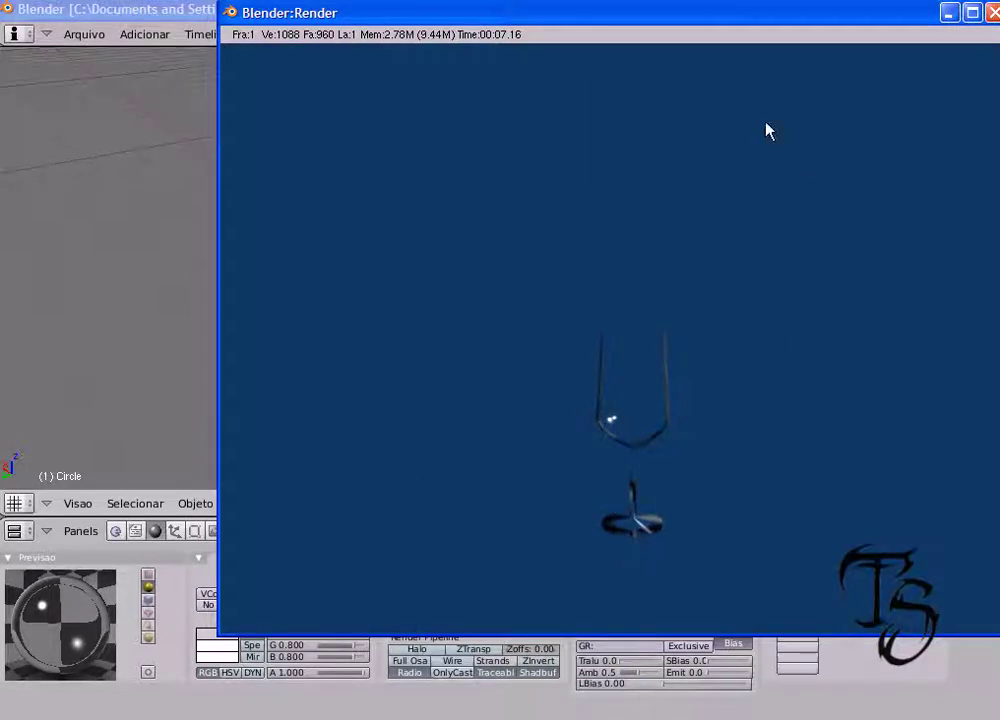
left_click(994, 12)
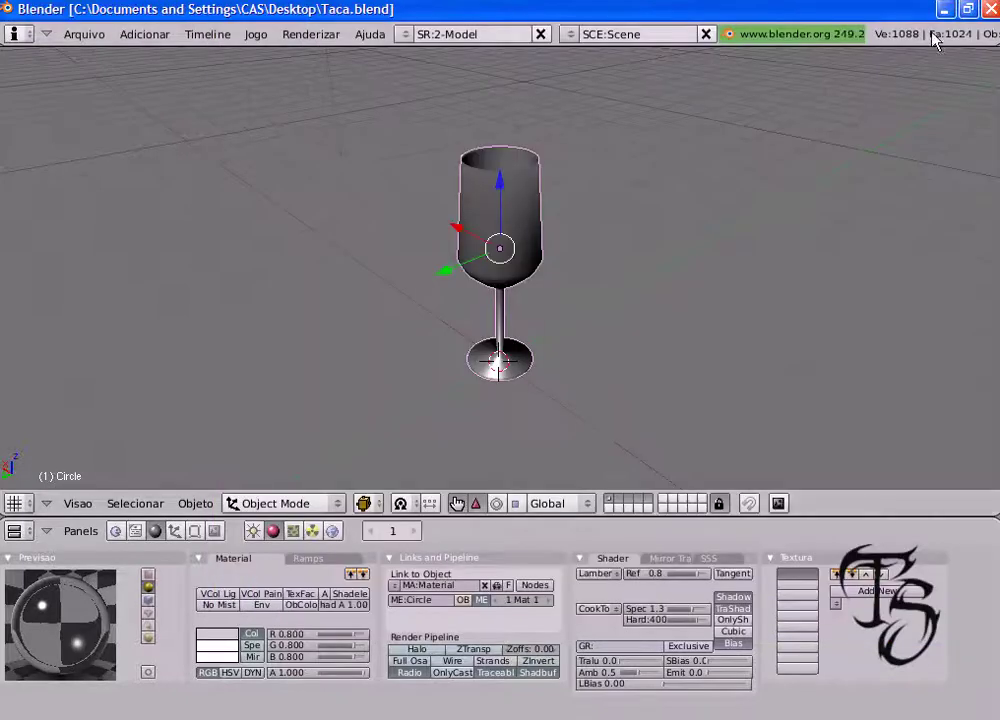
Step: Raise the specular hardness to 470 and render another test image
left_click(637, 622)
type("400")
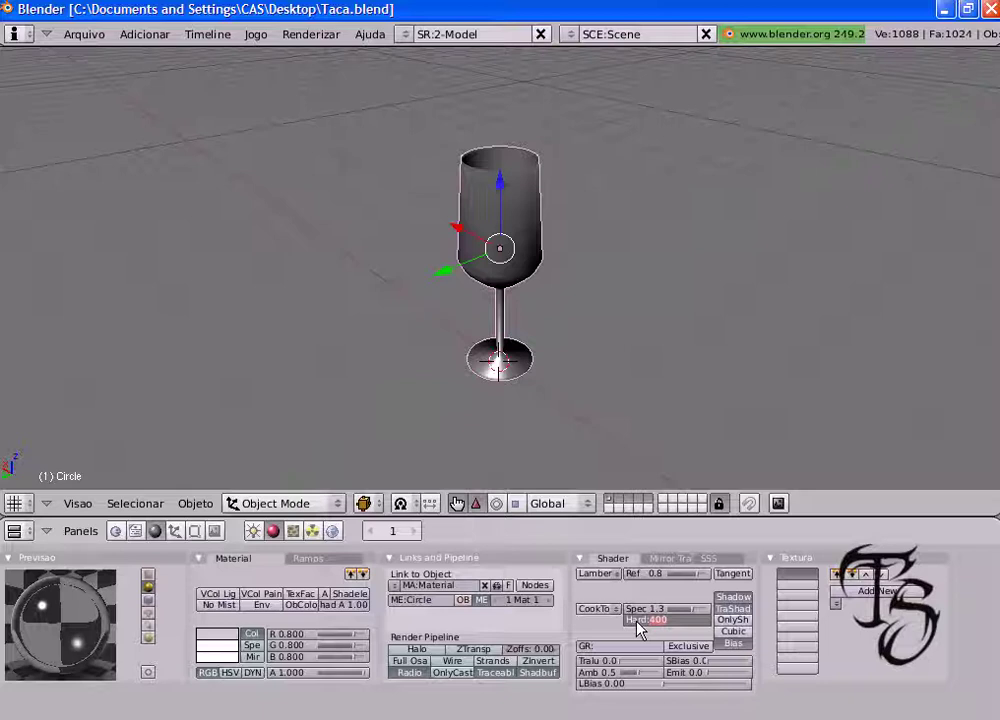
type("70")
key("Return")
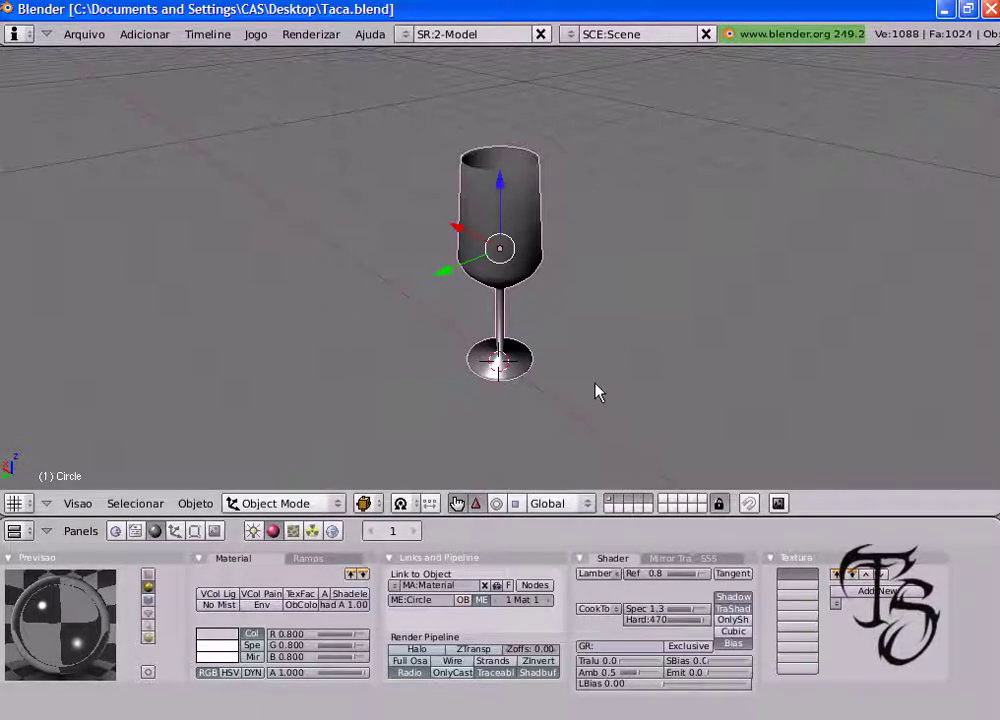
key("F12")
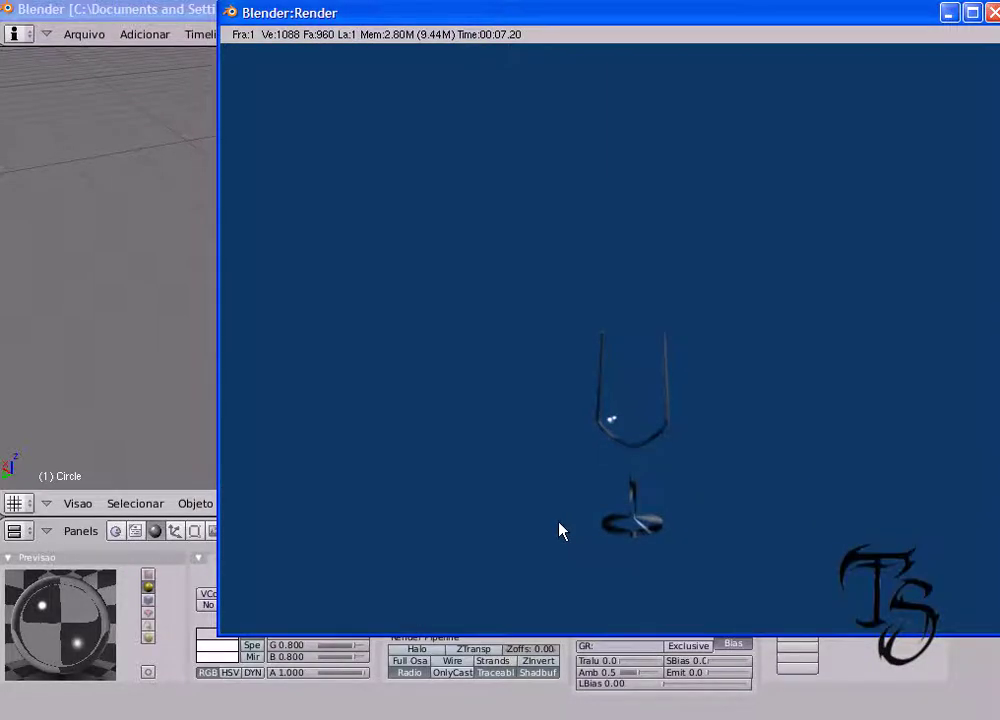
left_click(992, 12)
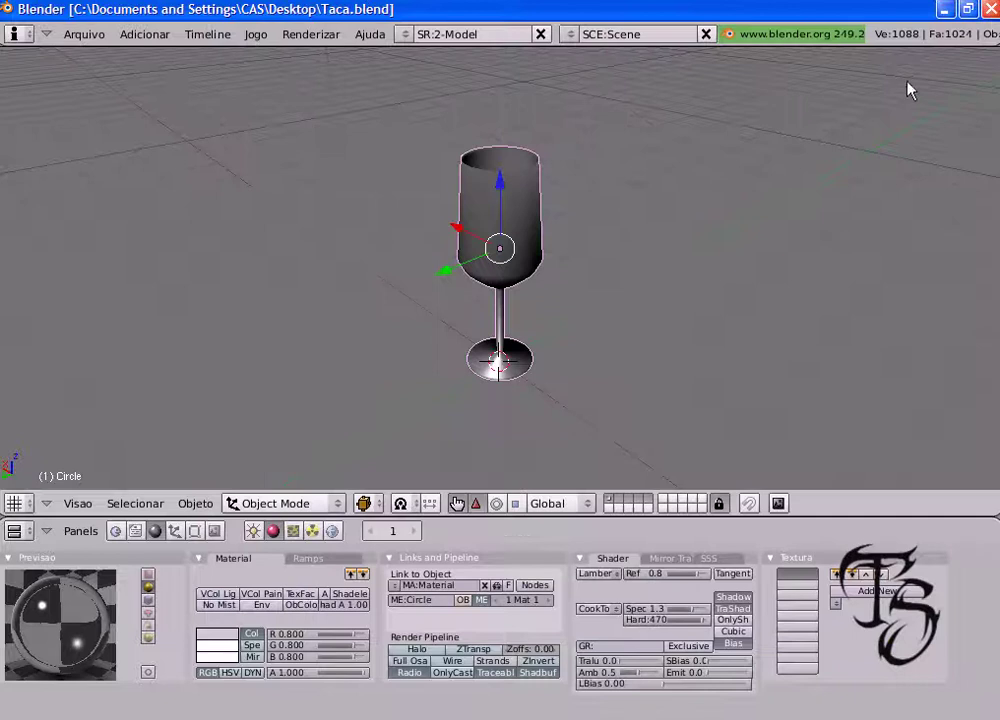
Step: Re-enter hardness 470 and Spec 1.3, then render the glass and close the result
left_click(647, 620)
type("470")
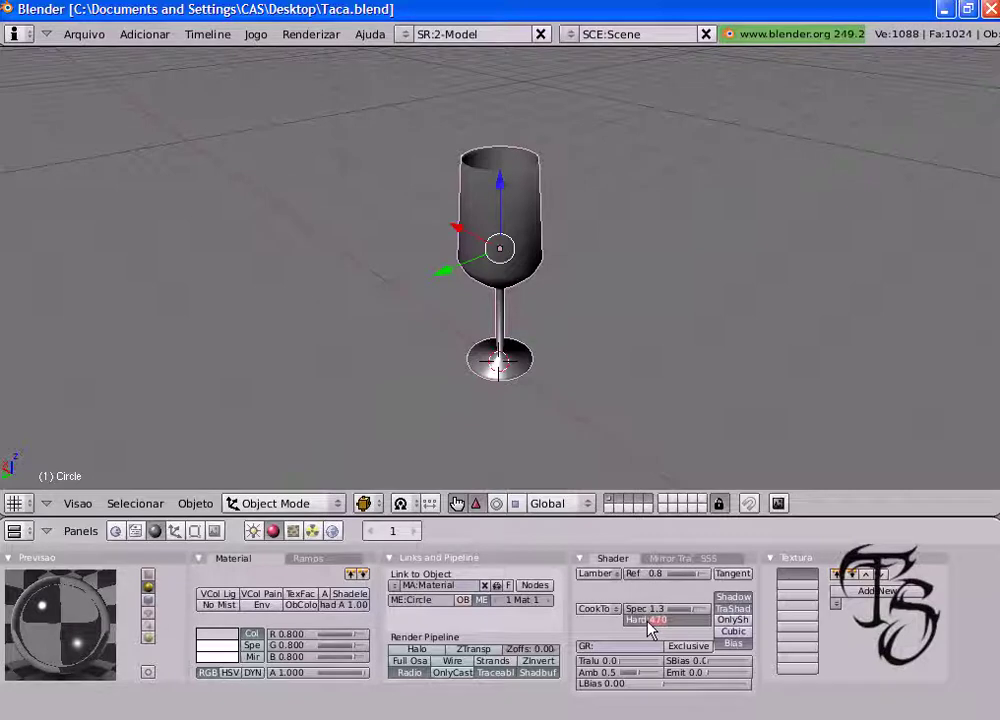
key("Return")
key("Return")
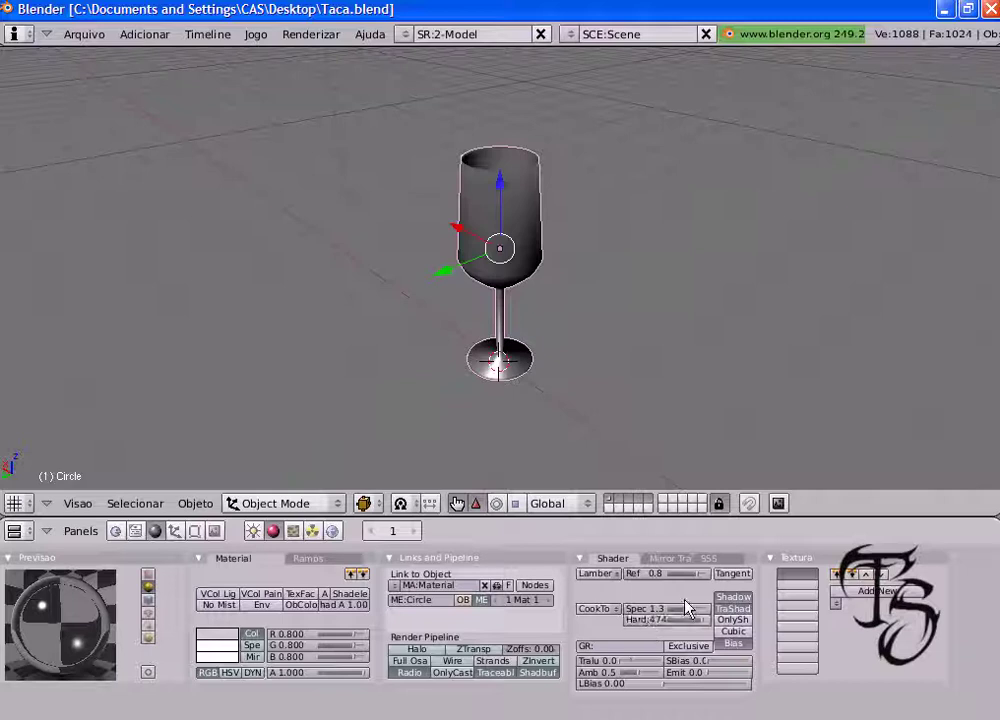
left_click(647, 612)
type("1.")
type("3")
key("Return")
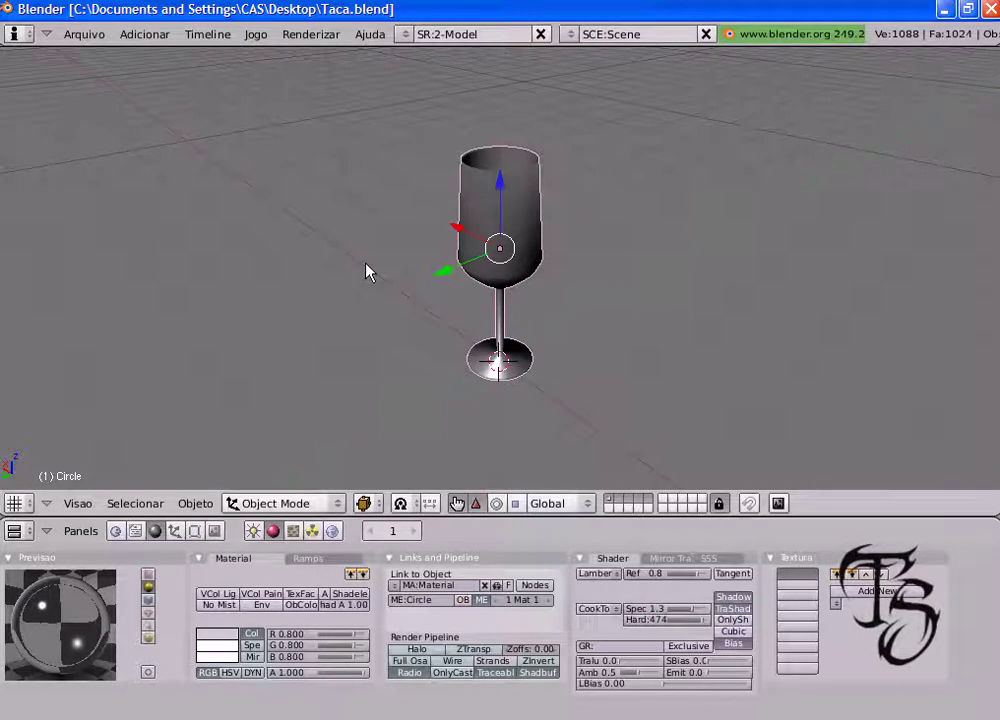
key("F12")
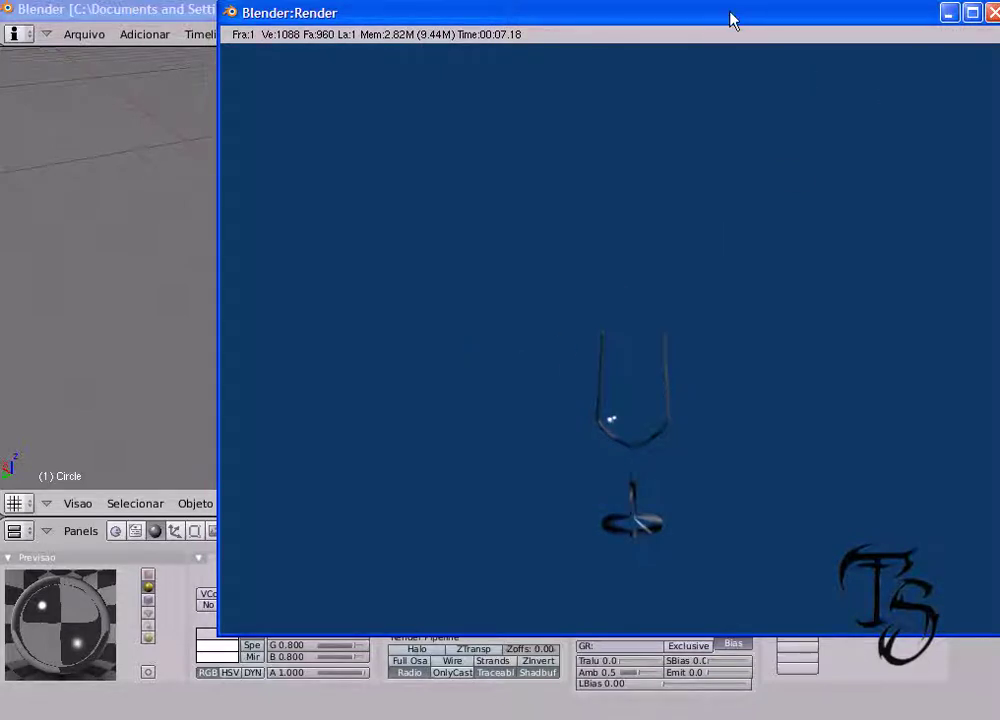
left_click_drag(708, 22, 686, 25)
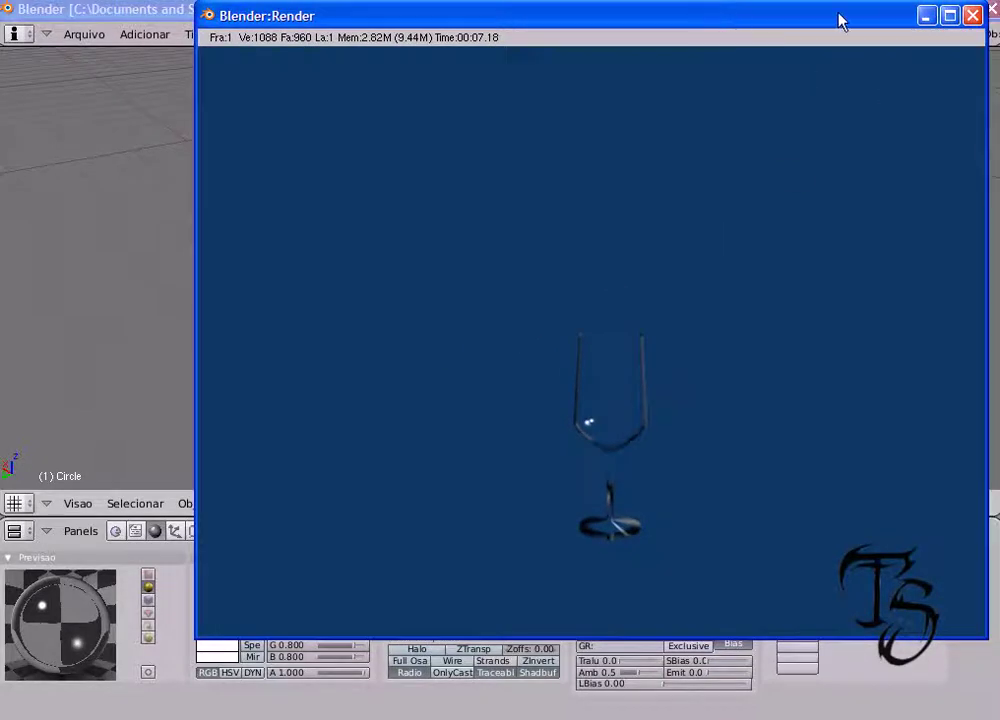
left_click(972, 16)
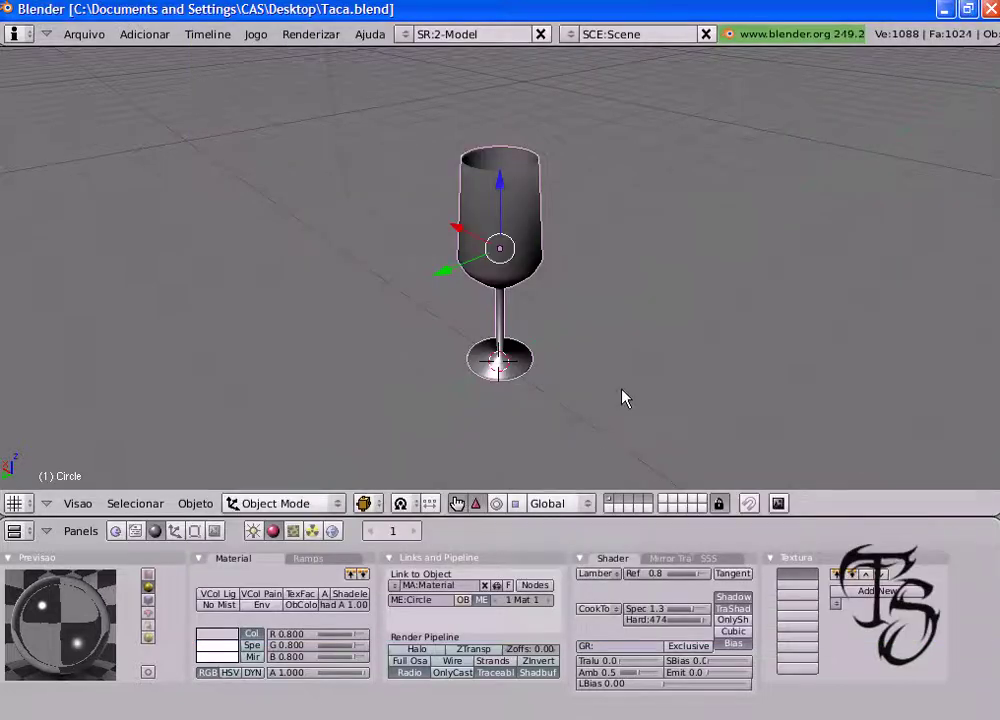
Step: Enable Ray Transp in the glass material's Mirror Transp settings (IOR 1.5, depth 8)
left_click(668, 559)
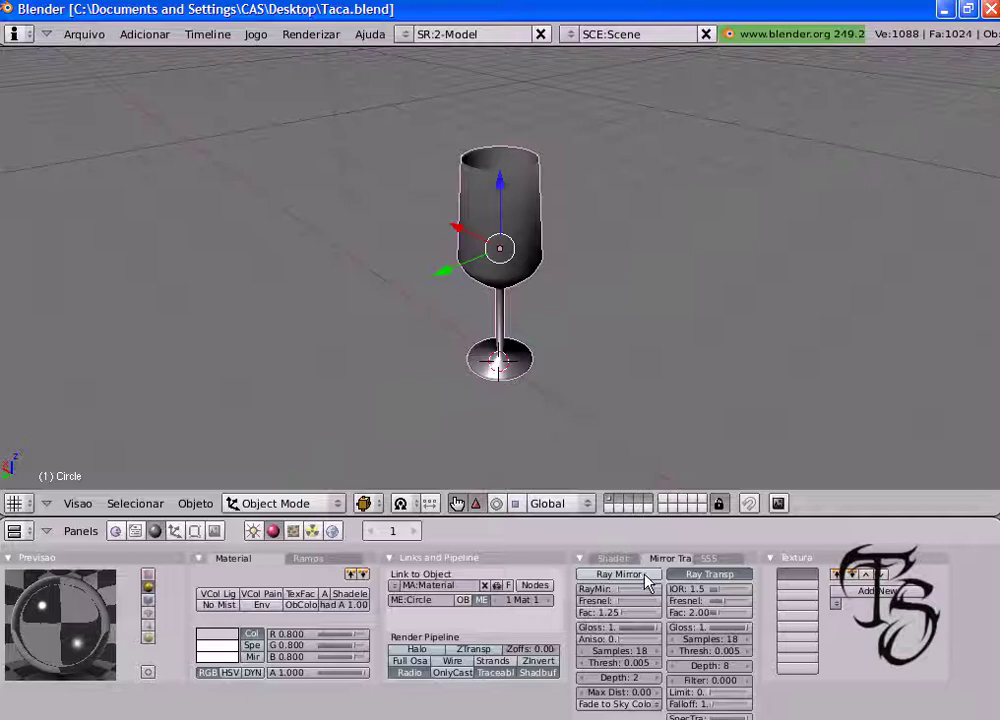
left_click(687, 576)
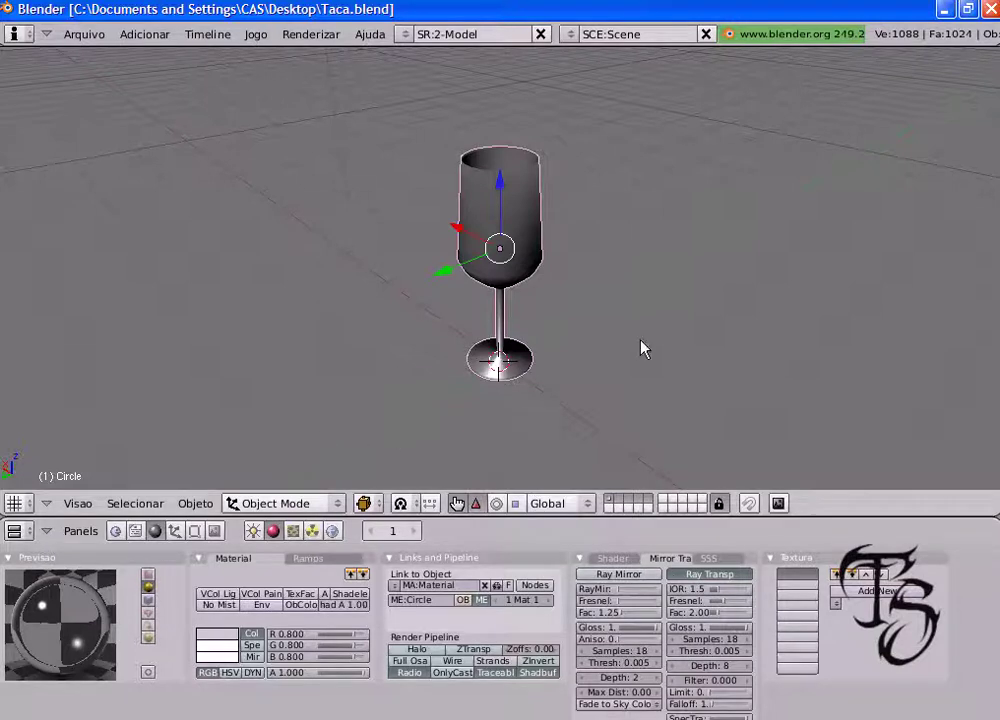
middle_click_drag(640, 326, 478, 386)
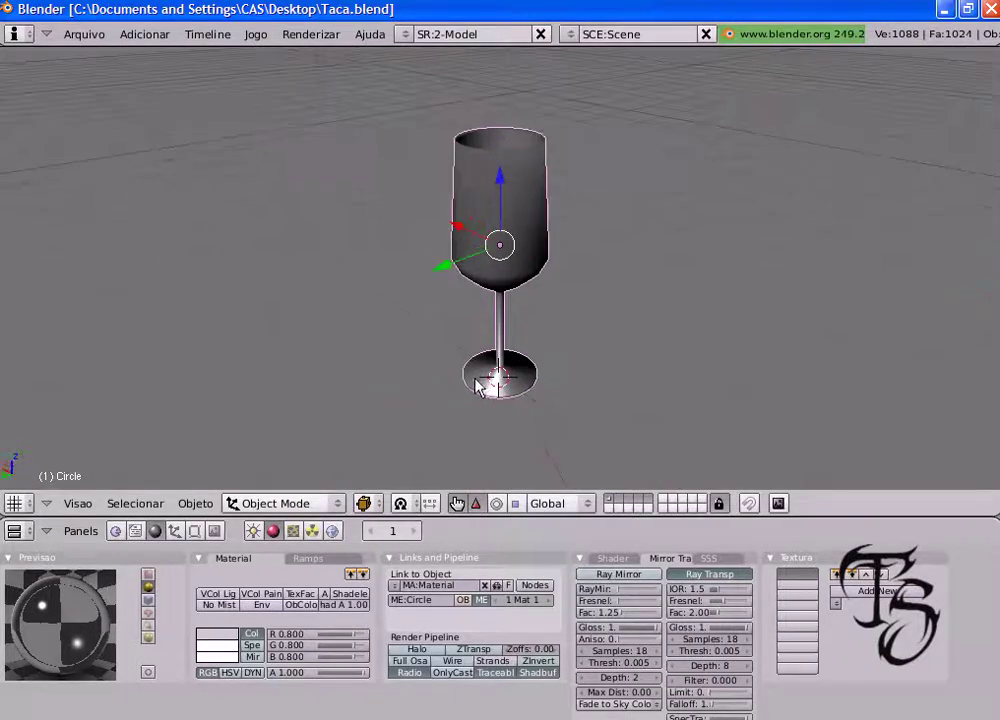
scroll(350, 350, "down", 2)
scroll(350, 350, "down", 2)
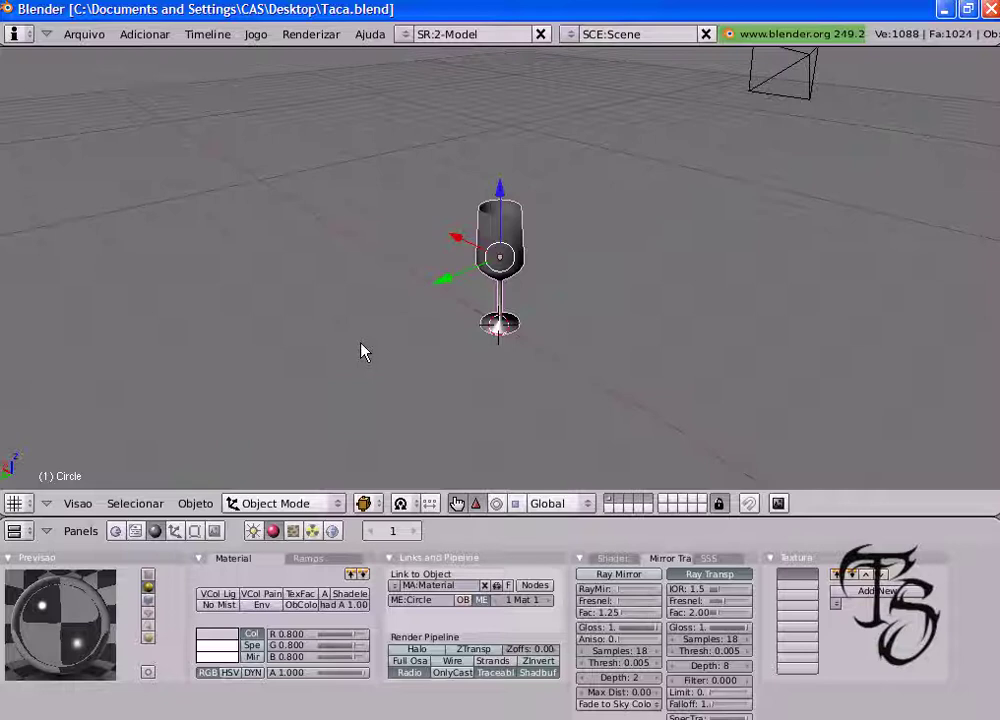
Step: Add a plane under the glass, scale it about 4.74 times, and render a test image
key("ctrl+space")
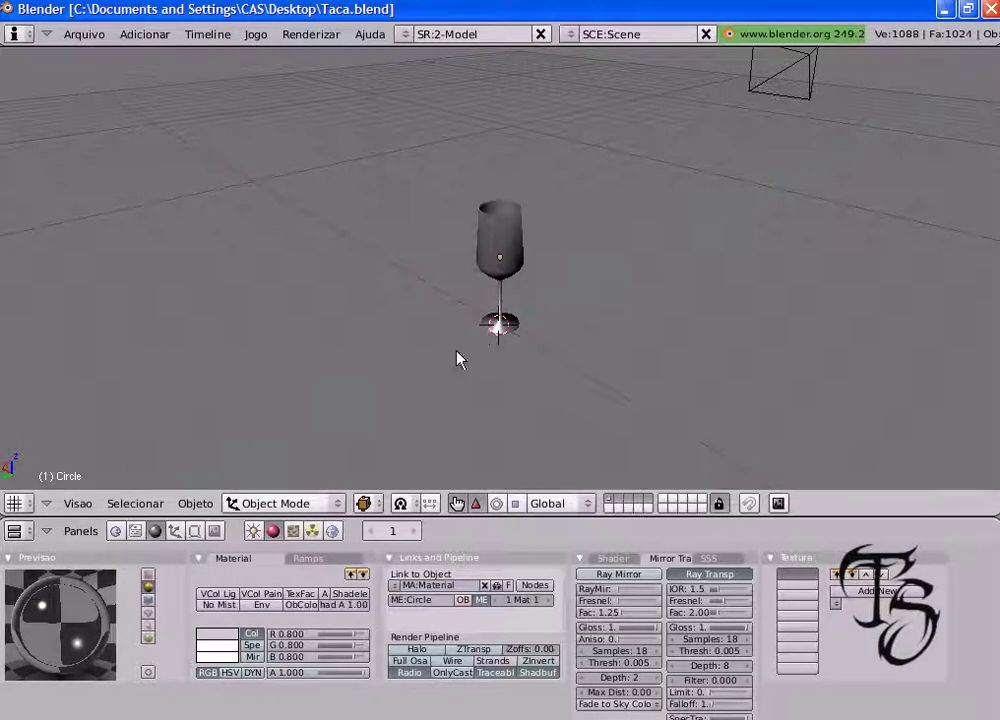
mouse_move(346, 379)
middle_mouse_down()
mouse_move(455, 316)
mouse_move(502, 408)
middle_mouse_up()
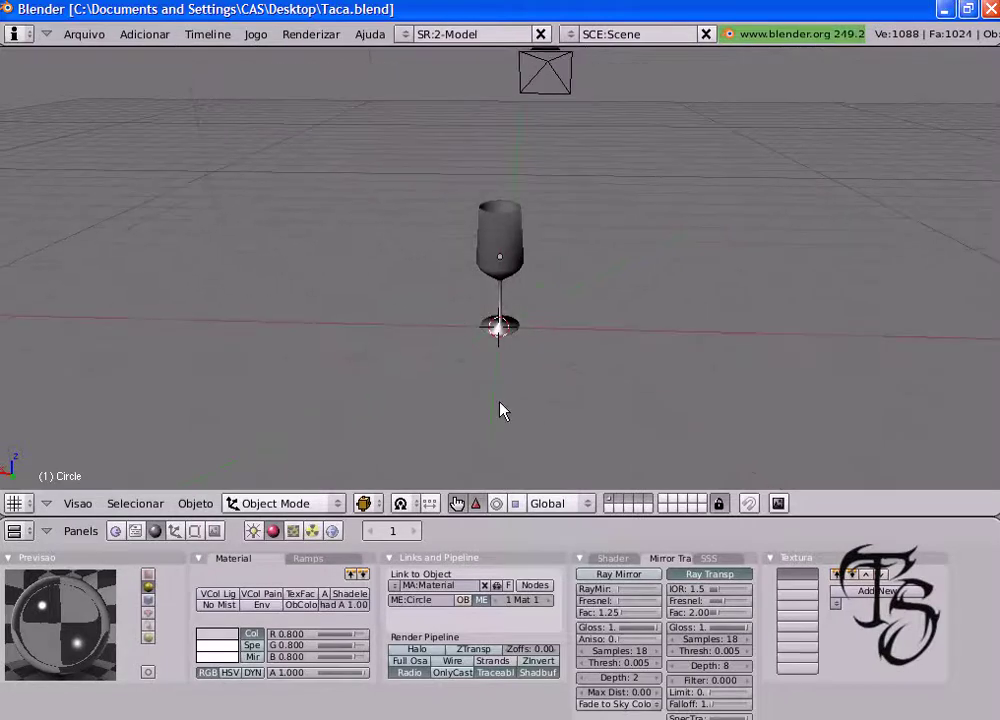
key("space")
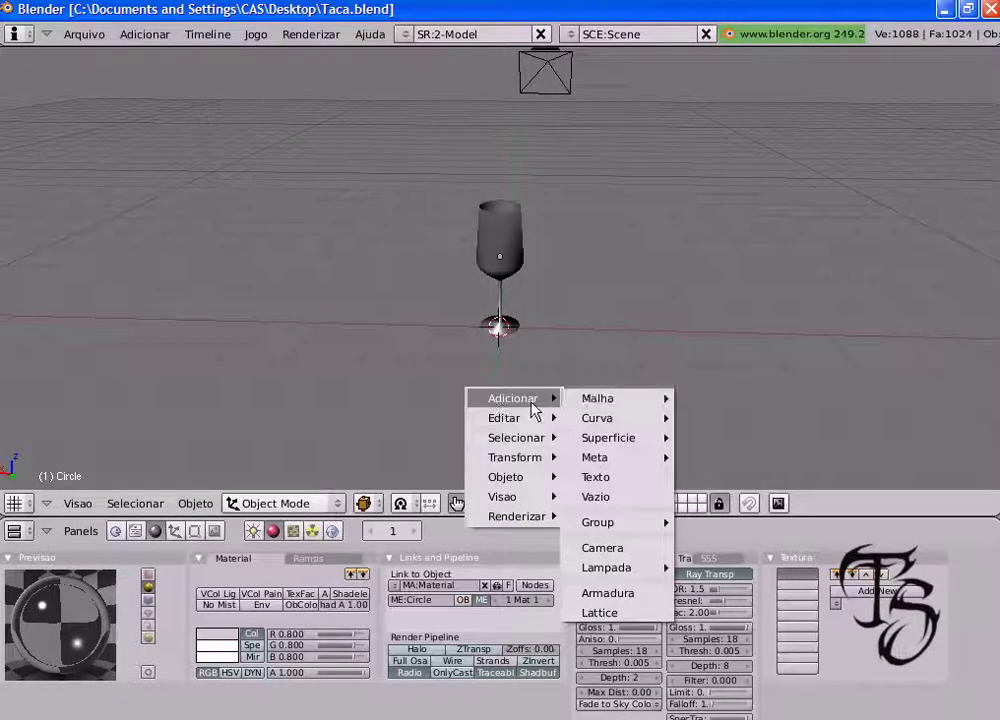
mouse_move(598, 398)
left_click(722, 400)
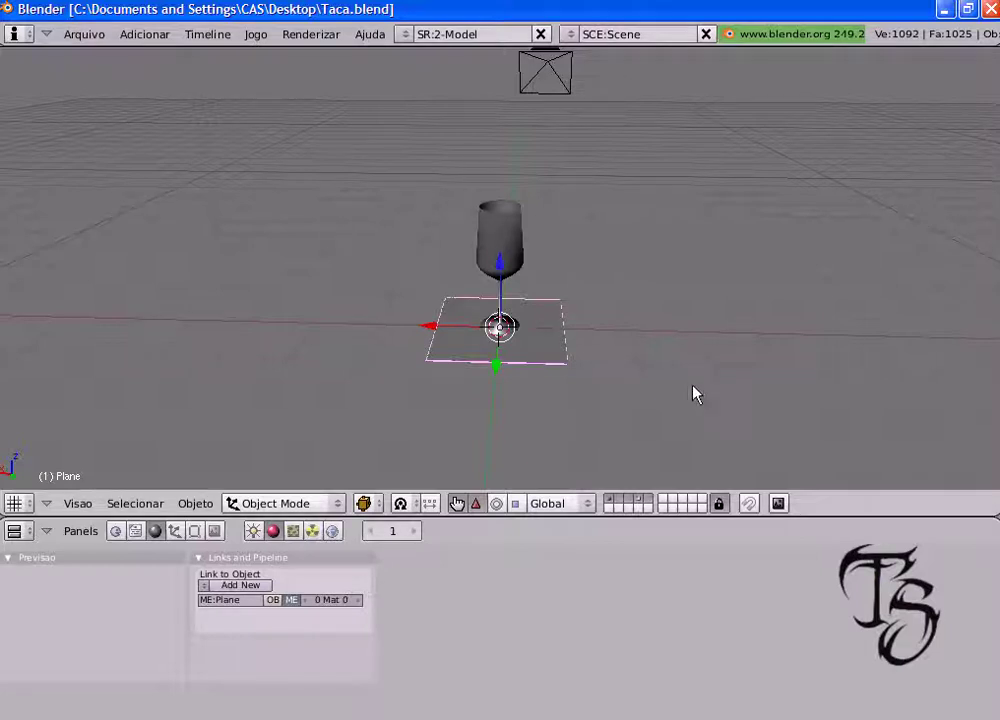
key("s")
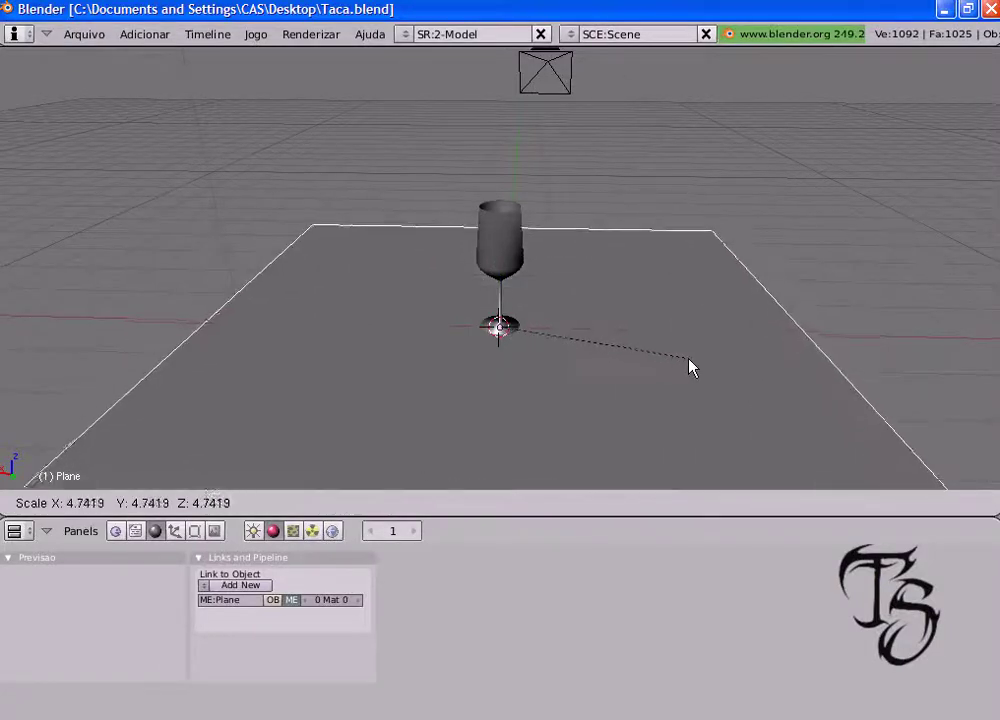
left_click(725, 366)
mouse_move(725, 366)
middle_mouse_down()
mouse_move(587, 383)
mouse_move(563, 372)
middle_mouse_up()
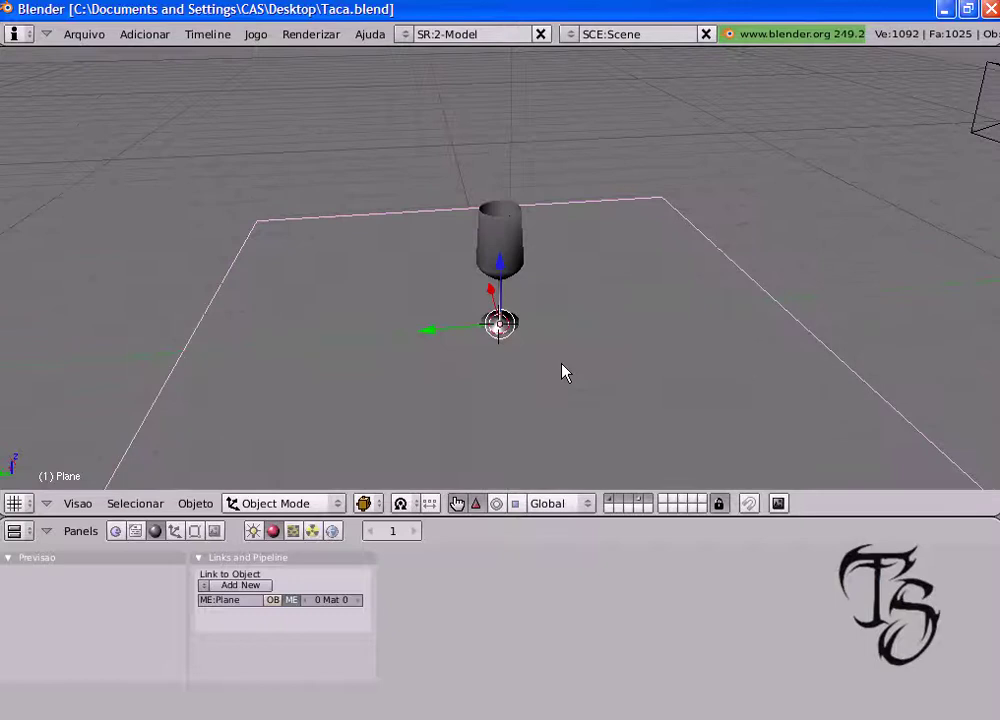
key("F12")
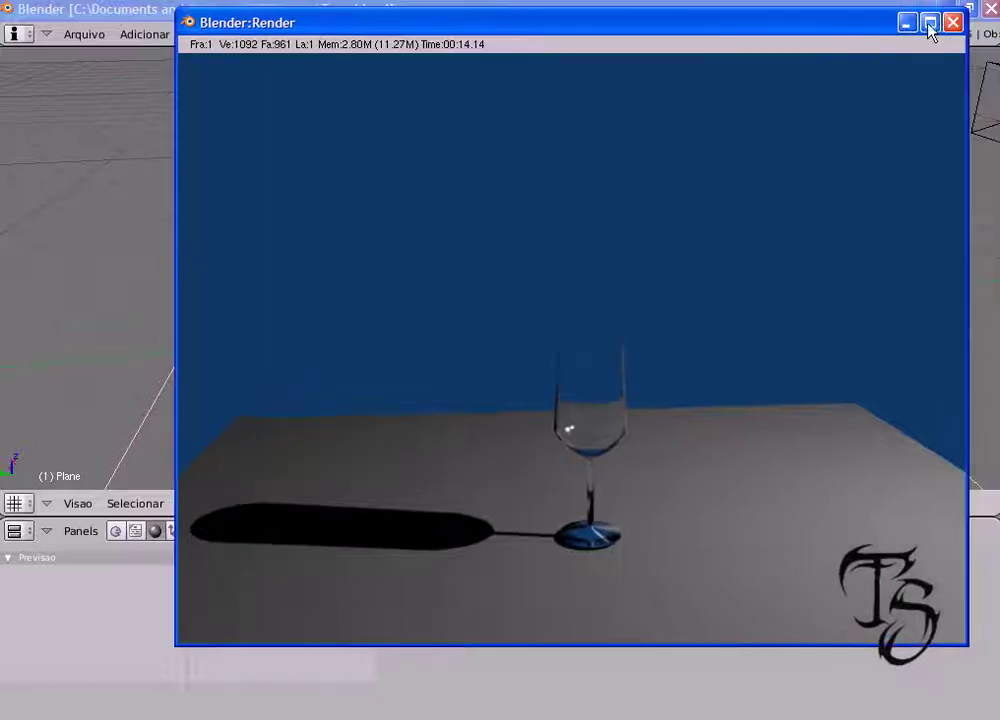
Step: In Edit Mode, move the plane's two back vertices further back along X
key("Escape")
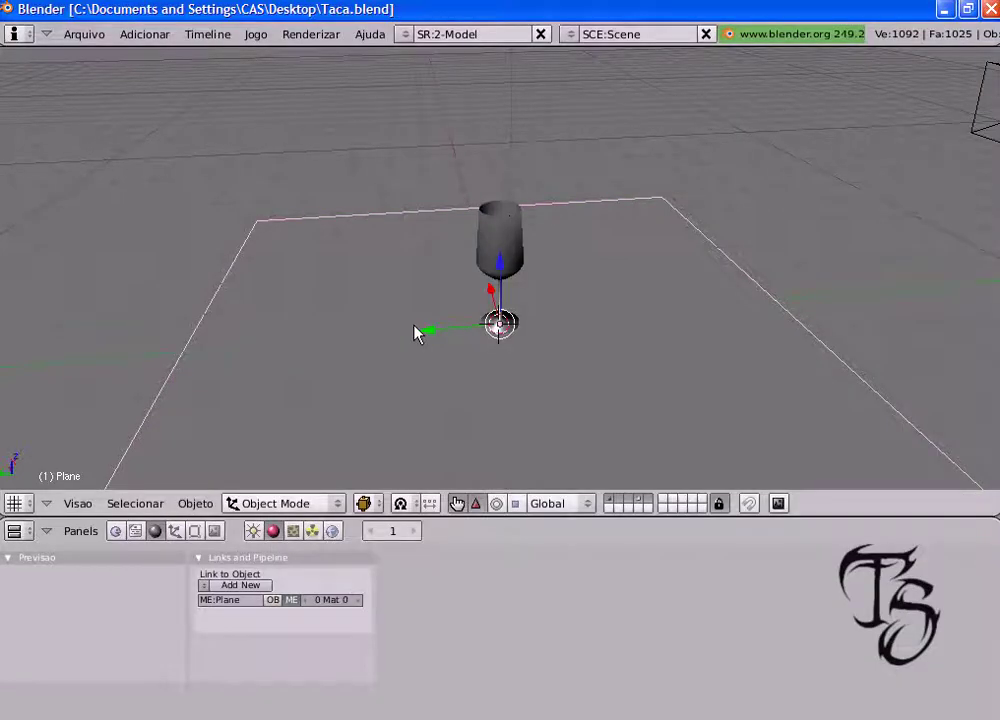
key("Tab")
right_click(257, 220)
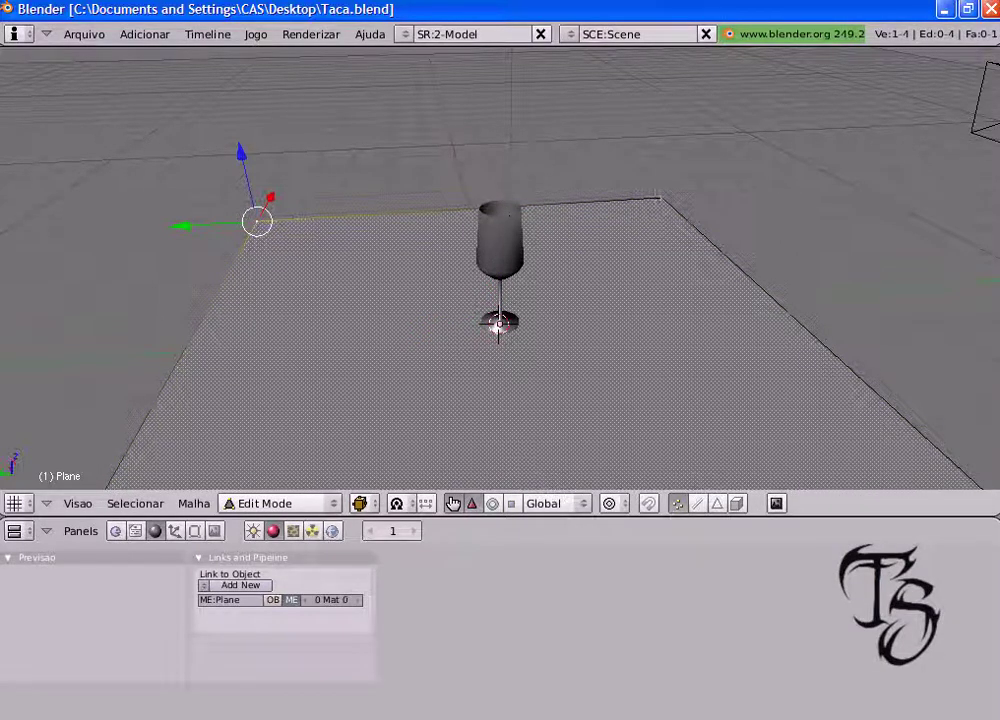
right_click(660, 198, "shift")
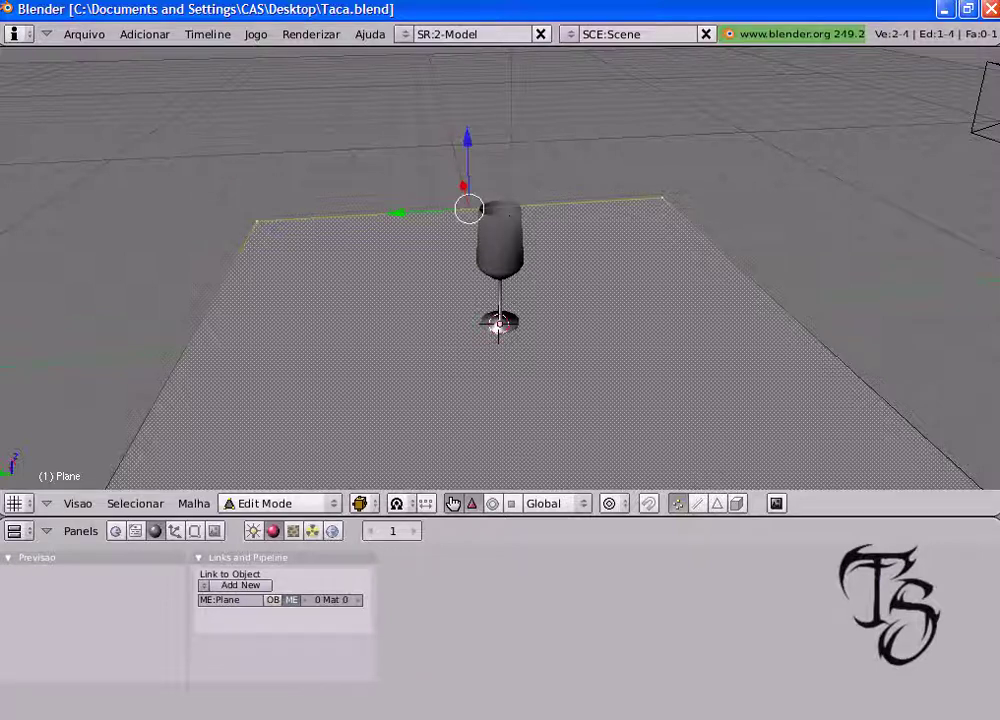
key("g")
key("x")
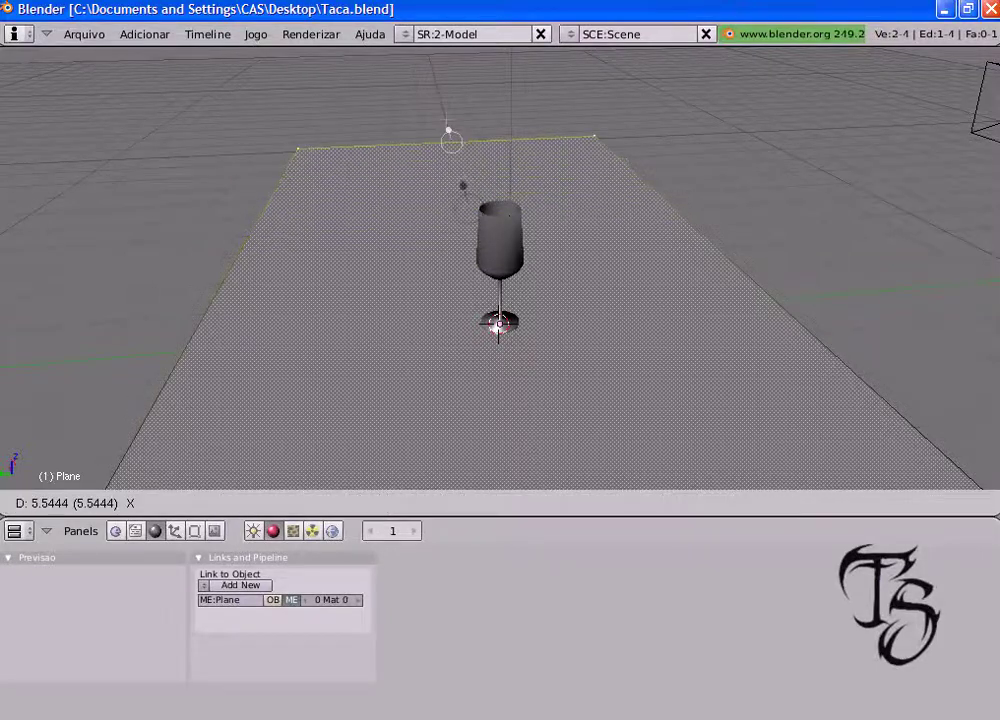
key("Return")
Step: Scale the whole plane about 2.28 times and return to Object Mode
key("a")
key("a")
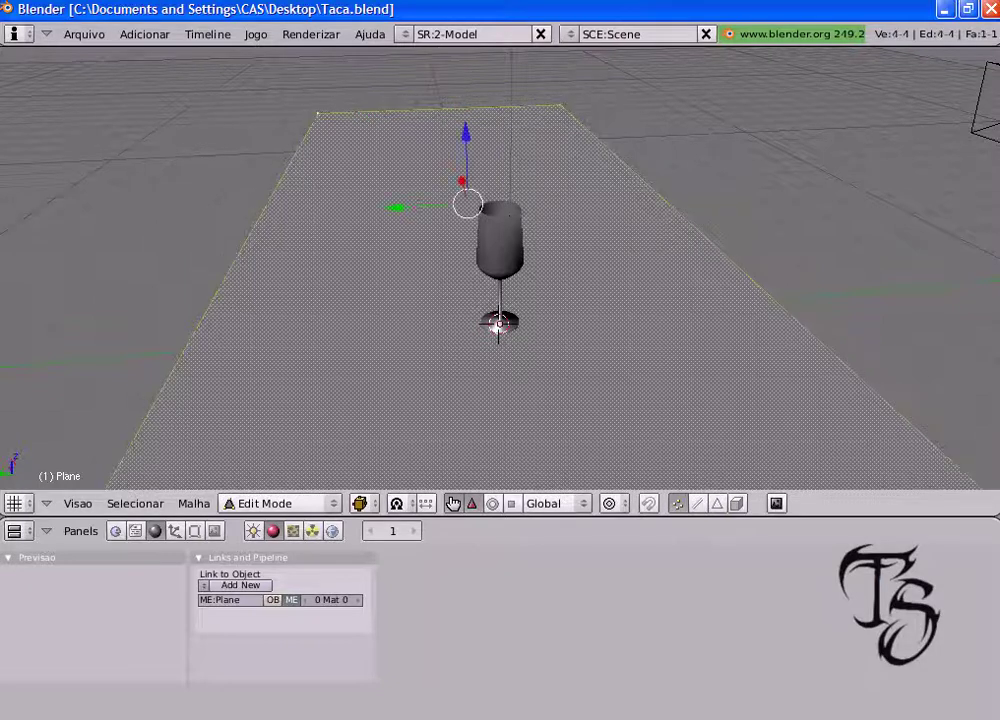
key("s")
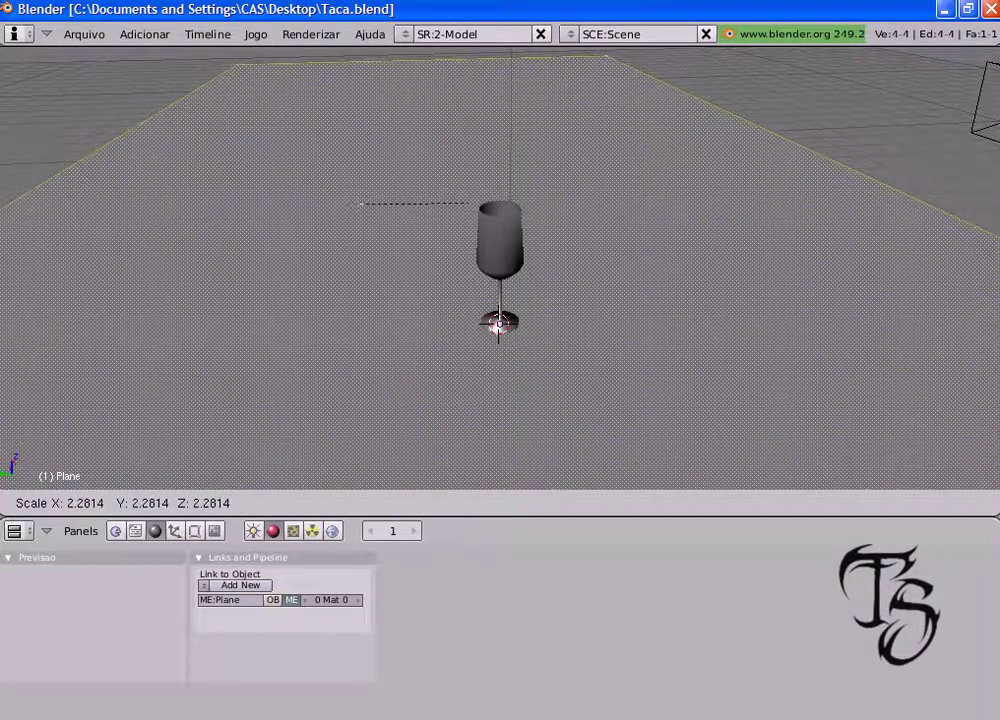
key("Return")
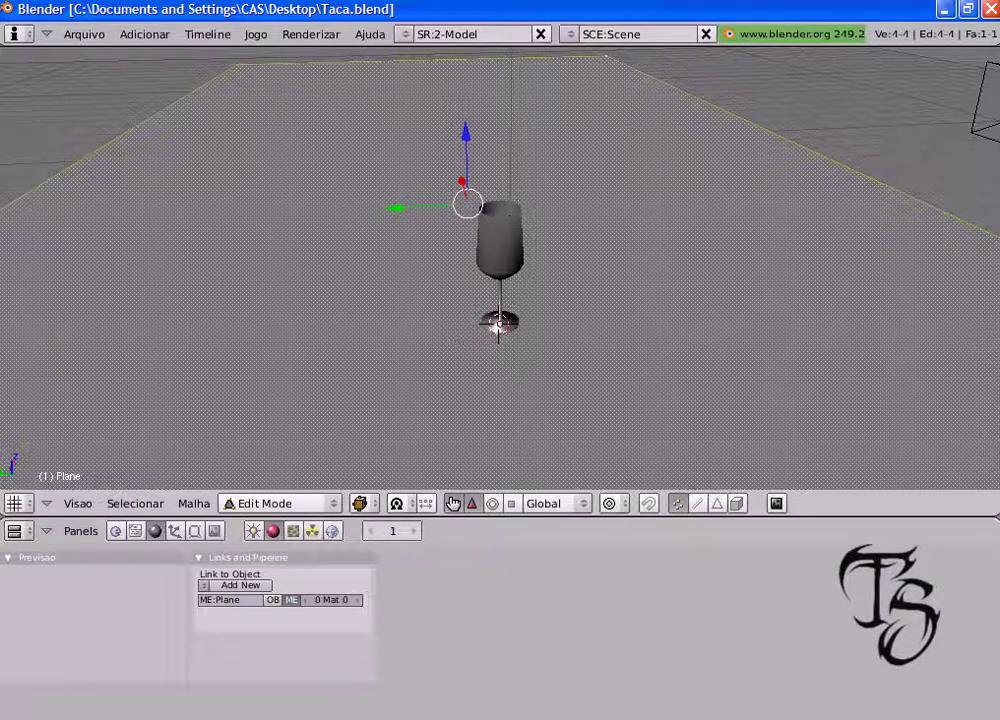
key("Tab")
mouse_move(460, 348)
middle_mouse_down()
mouse_move(585, 413)
mouse_move(570, 420)
mouse_move(524, 395)
middle_mouse_up()
key("F12")
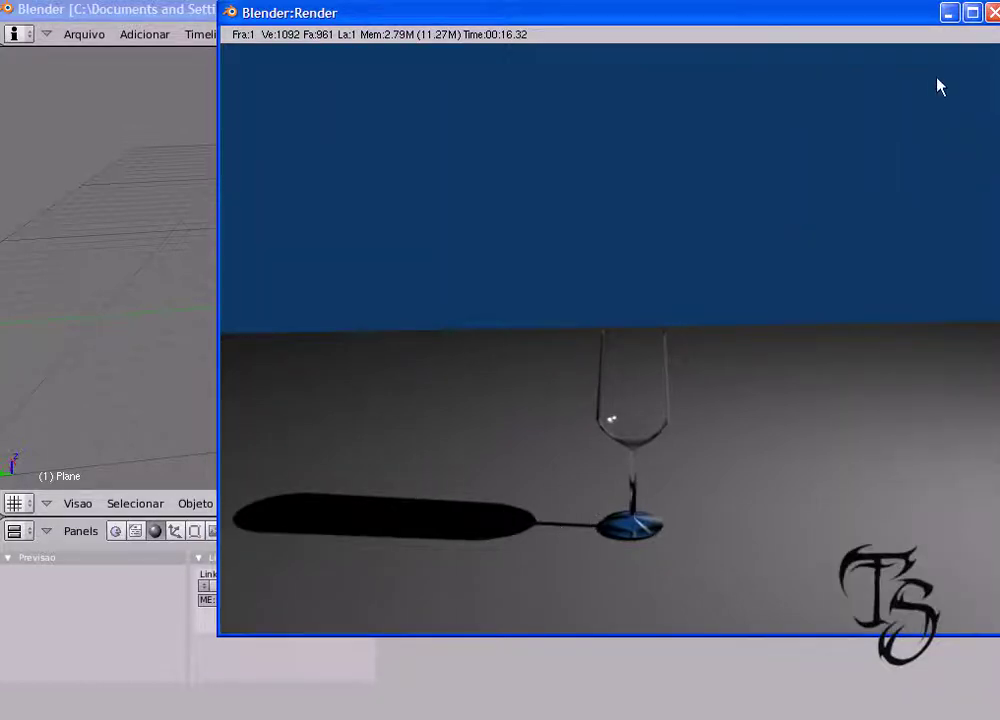
left_click(994, 13)
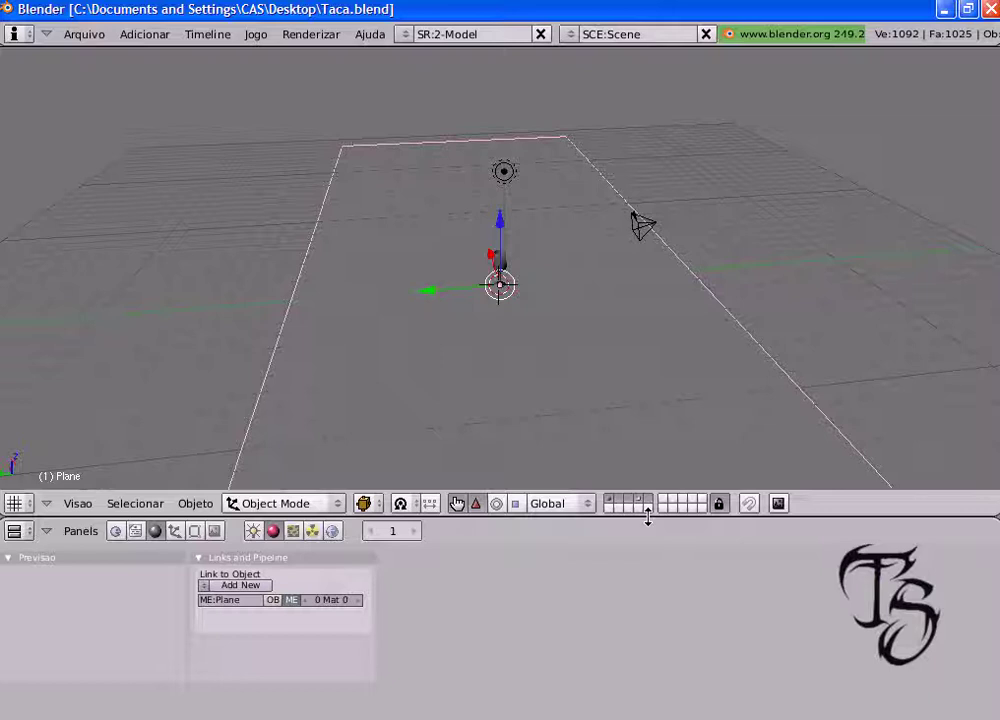
Step: Split the 3D view vertically and make the right pane a UV/Image Editor
right_click(648, 516)
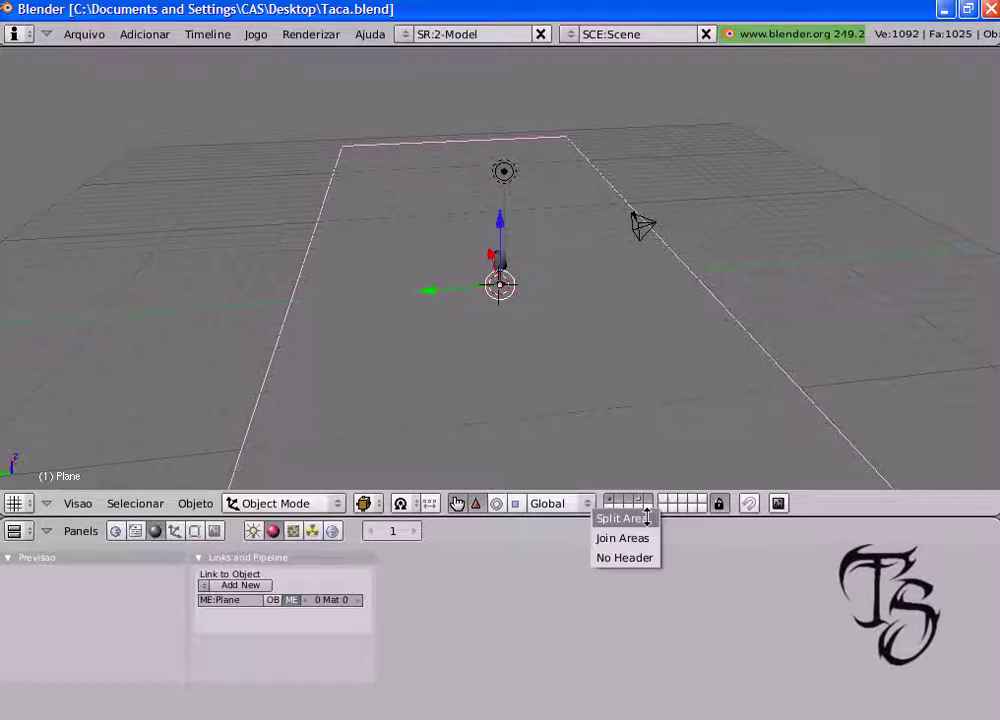
left_click(646, 518)
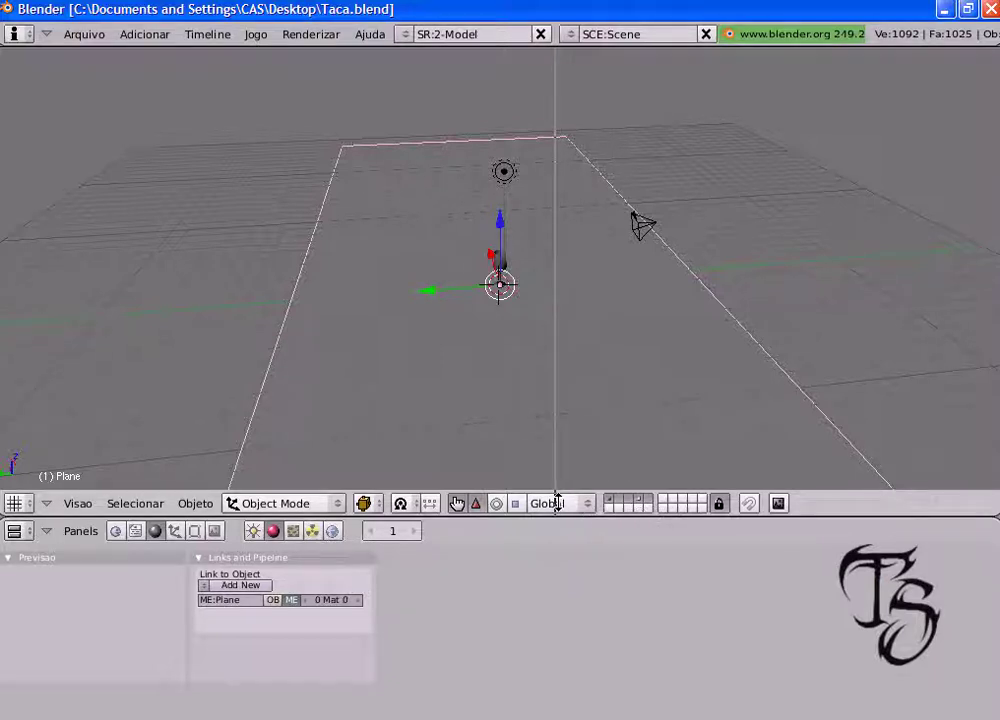
left_click(520, 502)
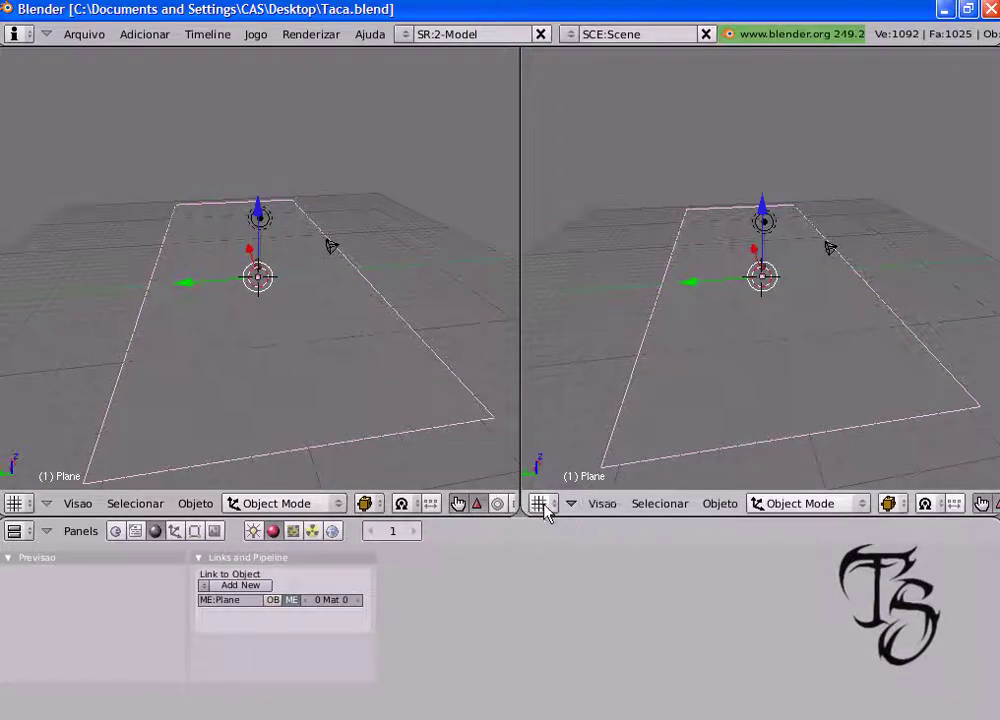
left_click(546, 510)
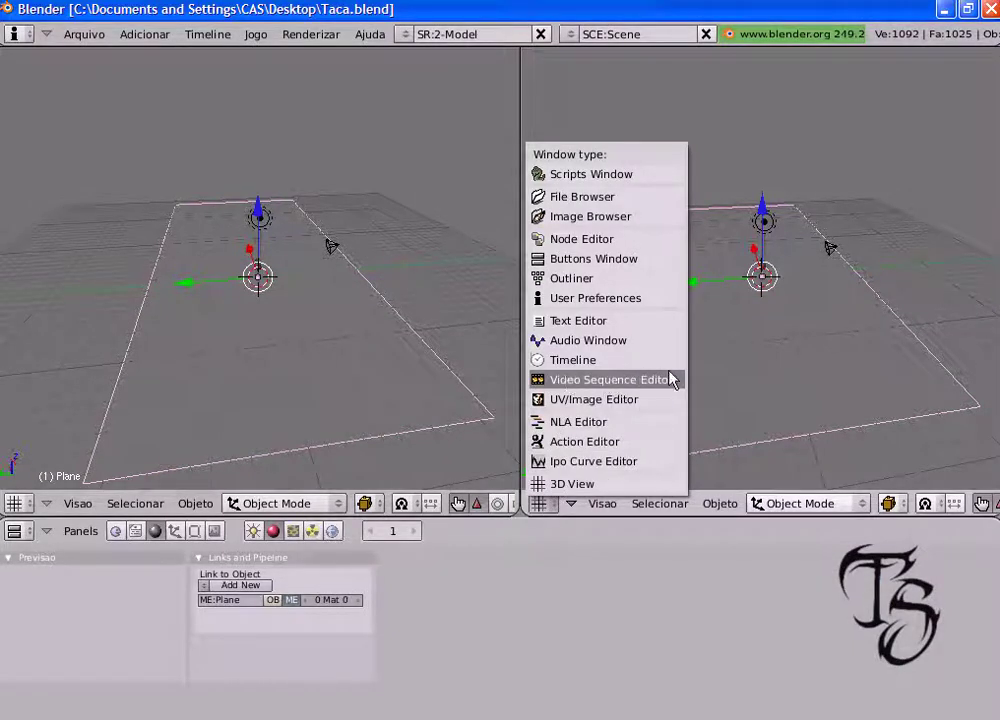
left_click(572, 405)
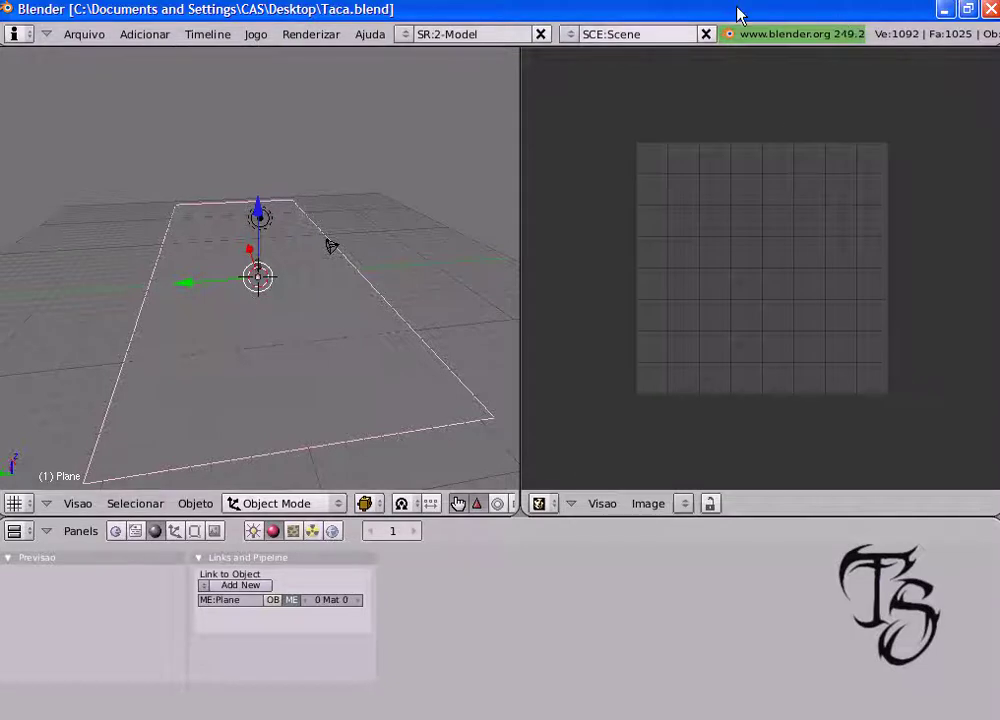
Step: Open Madeira.jpg from the Desktop in the UV/Image Editor
left_click(648, 504)
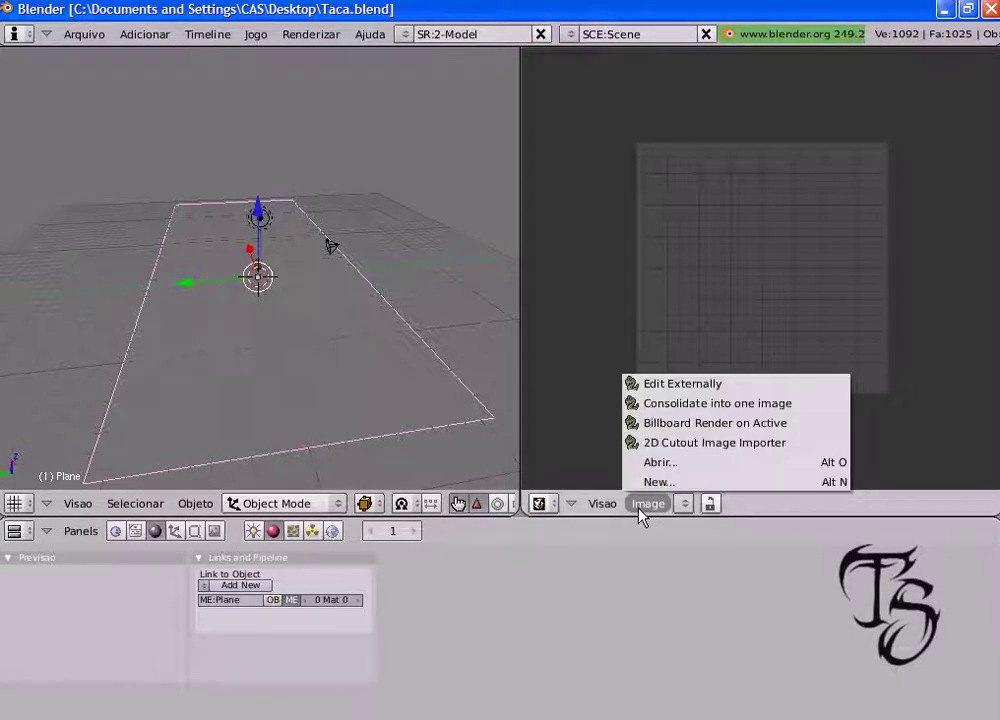
left_click(676, 463)
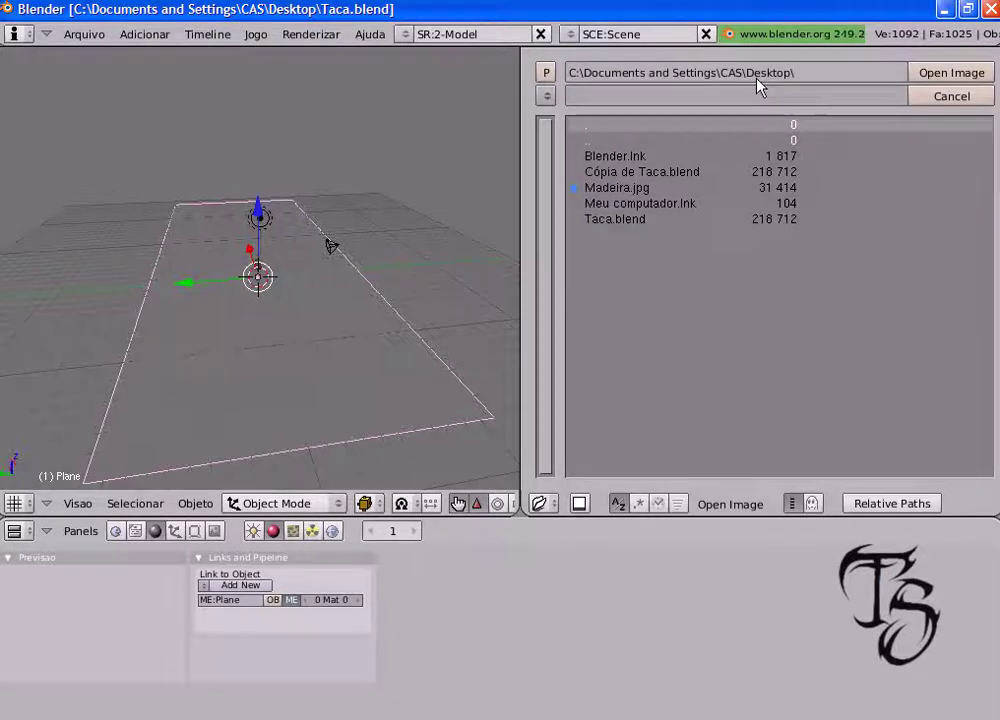
left_click(590, 189)
left_click(958, 74)
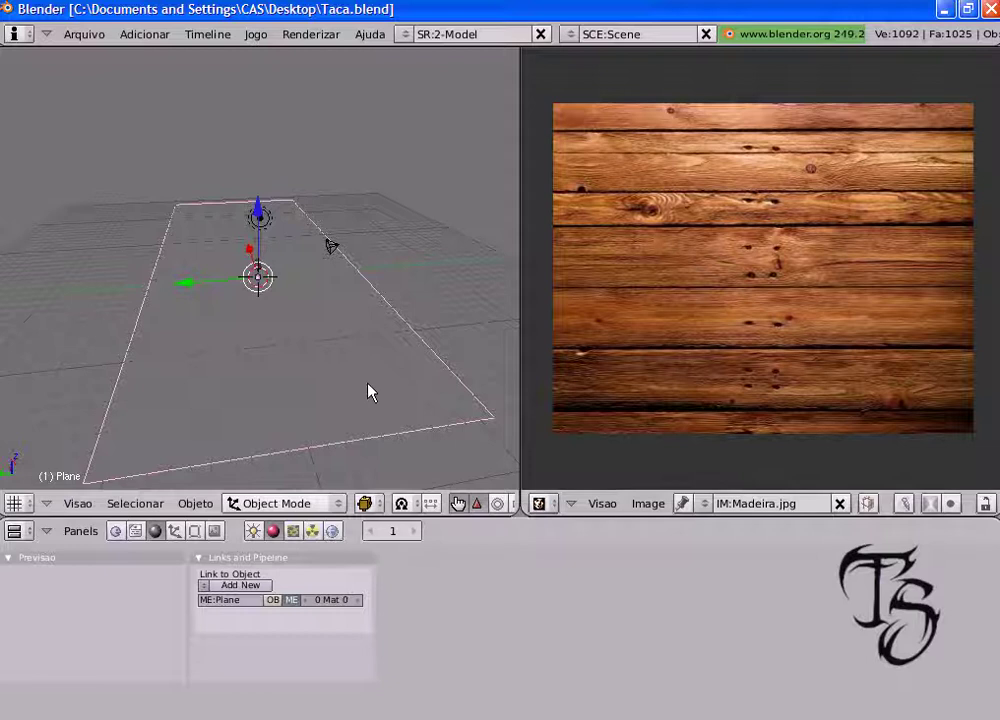
mouse_move(272, 332)
middle_mouse_down()
mouse_move(328, 338)
mouse_move(309, 351)
middle_mouse_up()
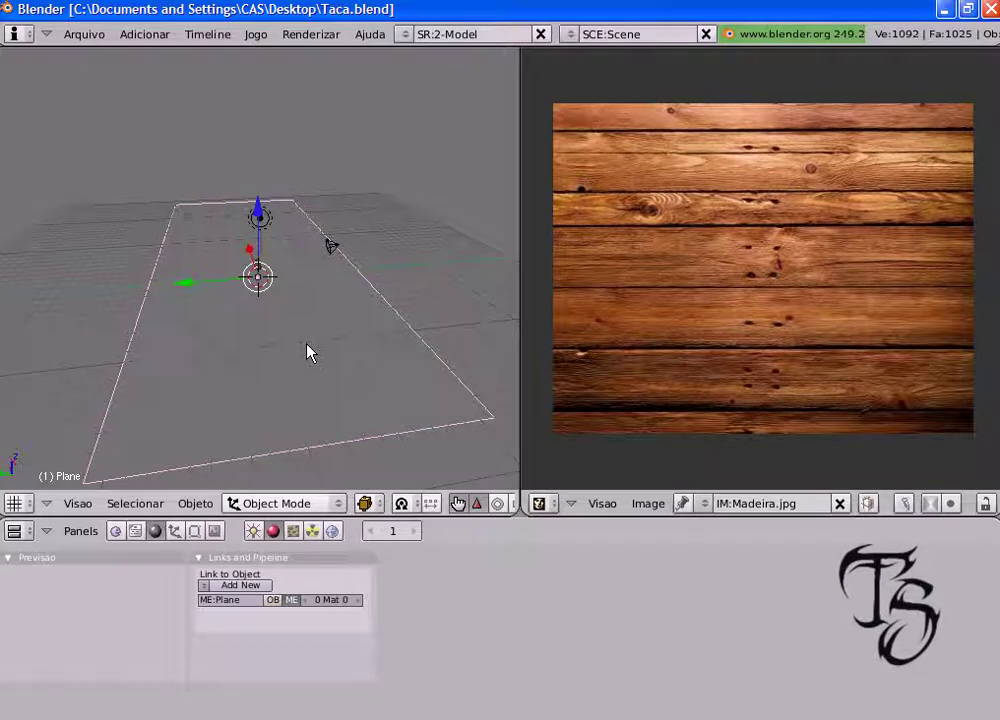
key("F12")
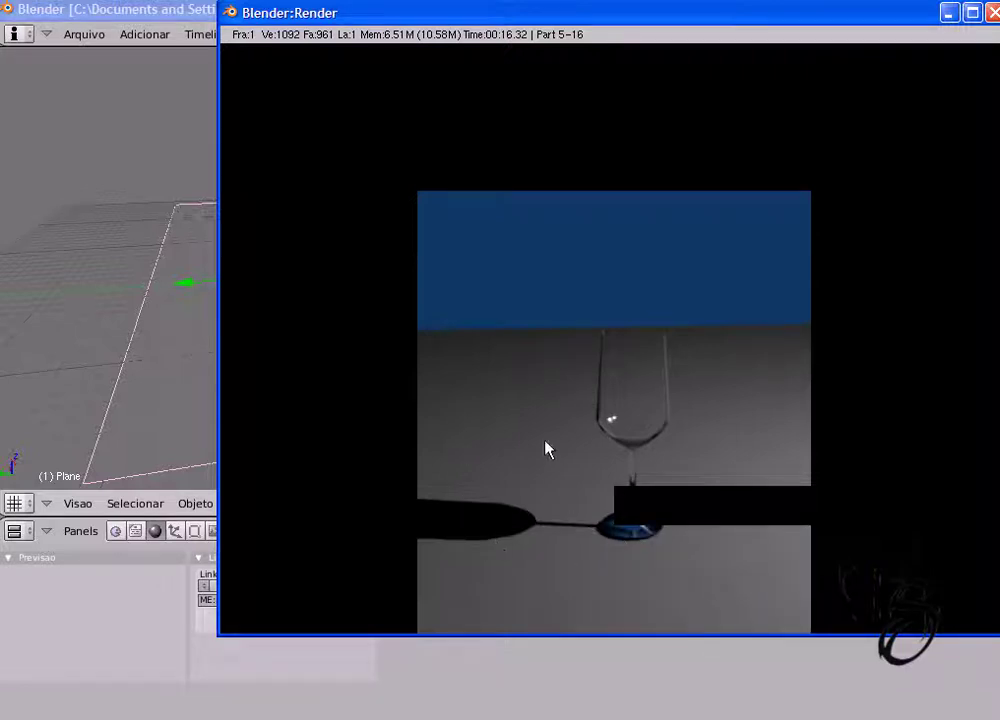
left_click(993, 13)
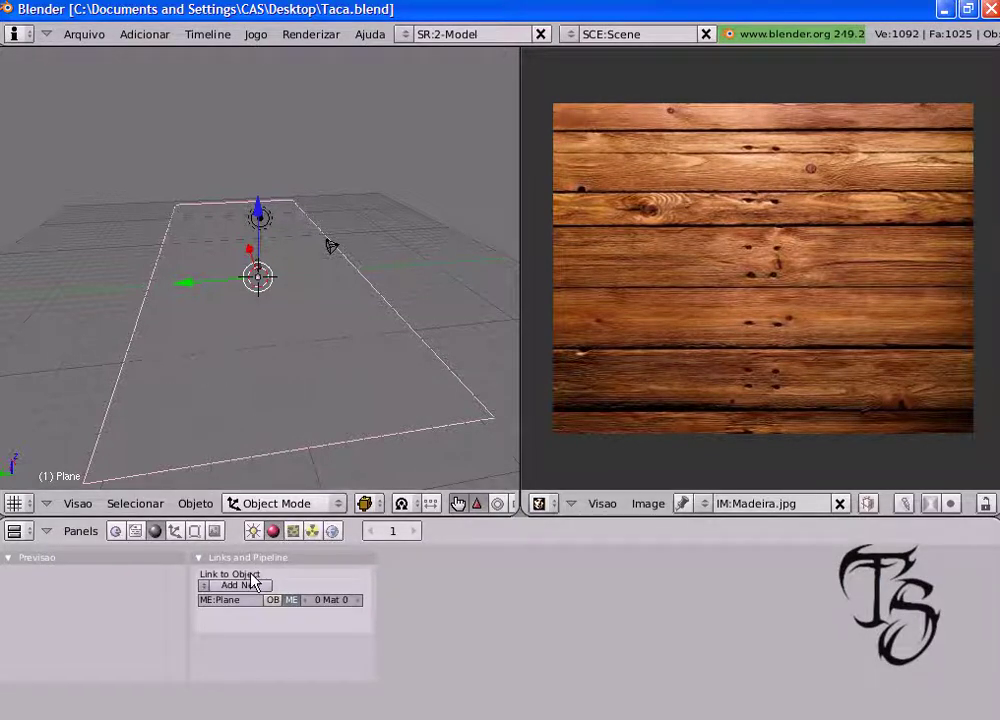
Step: Add a new material to the floor plane and rename it Mesa
left_click(224, 587)
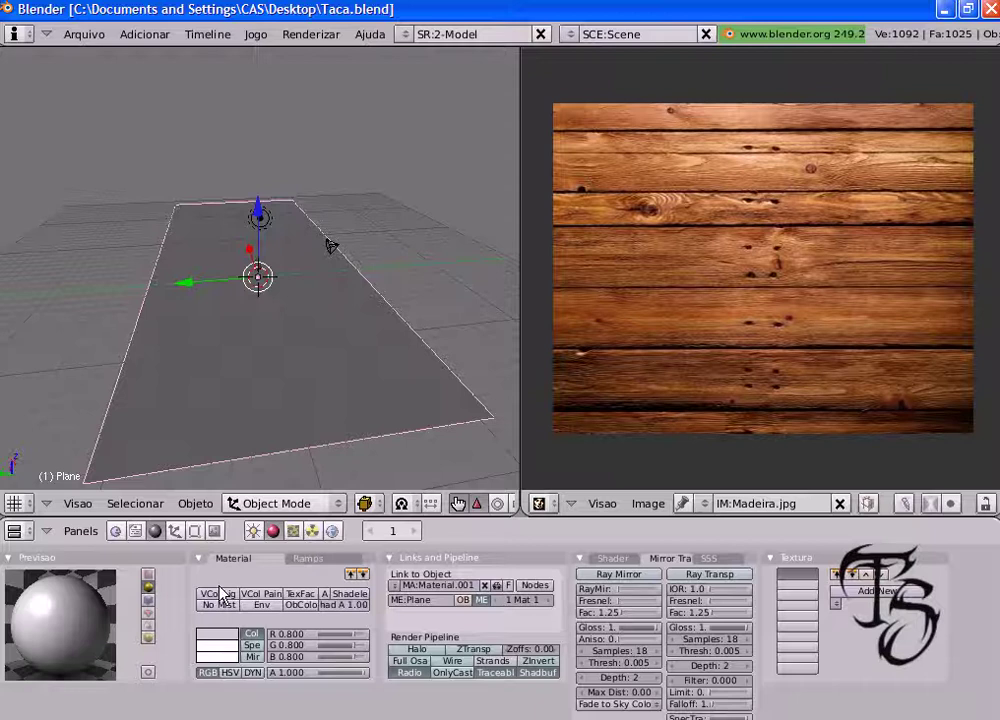
left_click(434, 586)
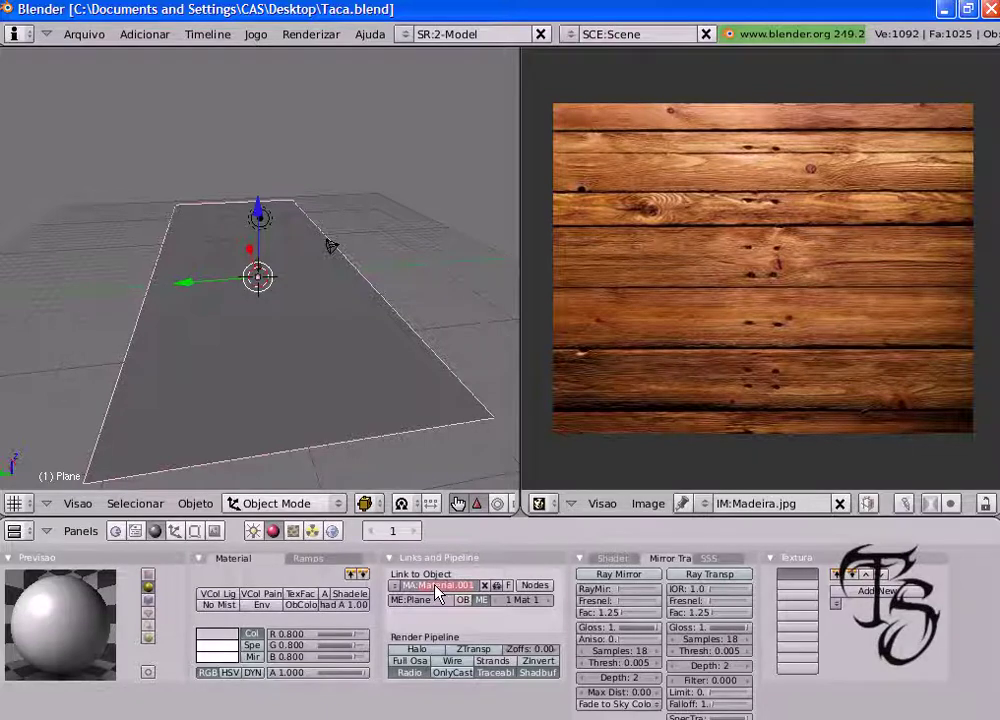
type("Mes")
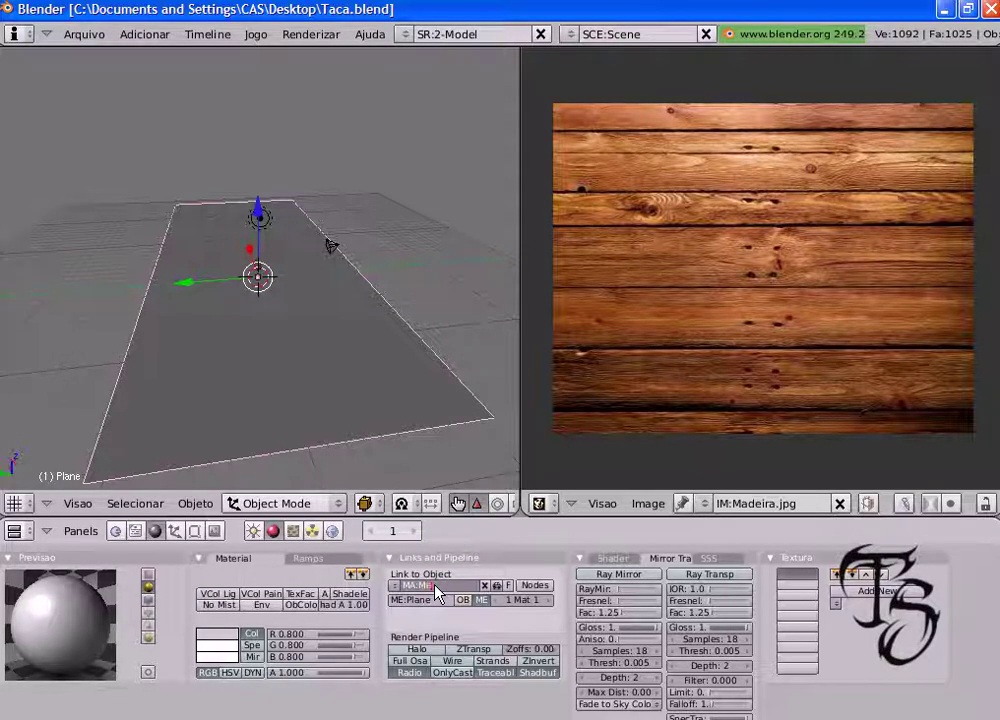
type("a")
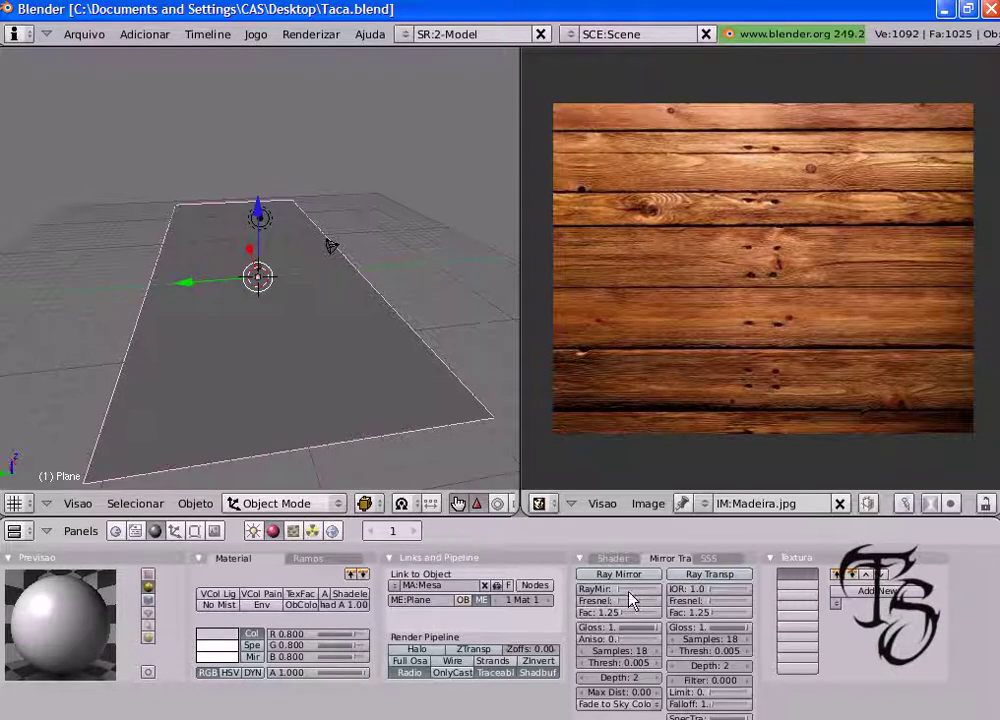
Step: Add an Image texture to the Mesa material and load Madeira.jpg into it
left_click(293, 532)
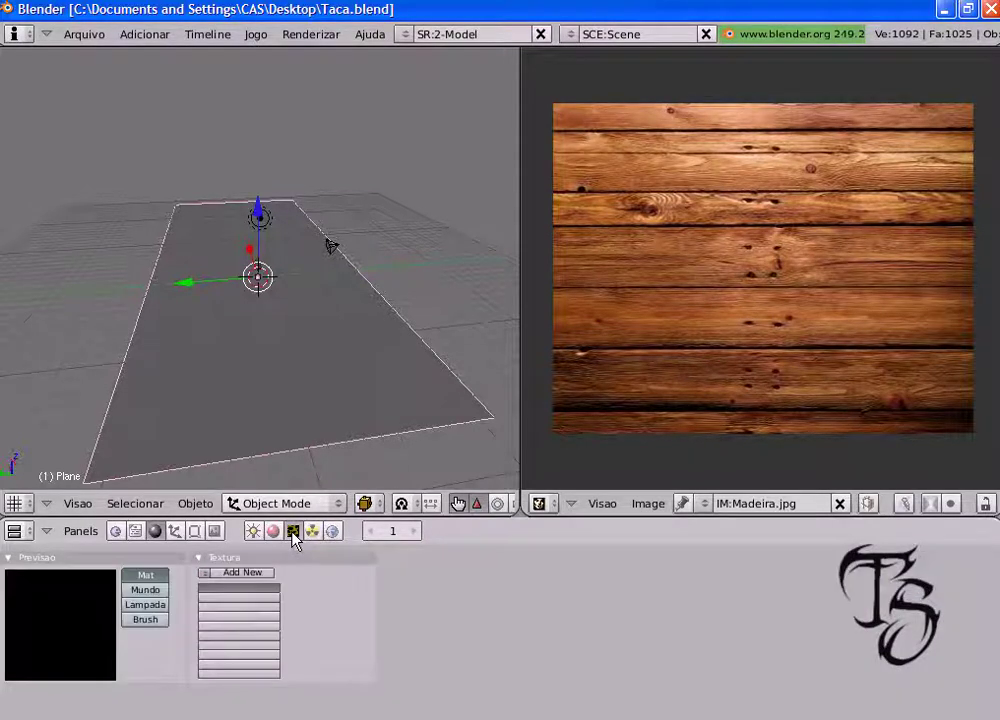
left_click(237, 575)
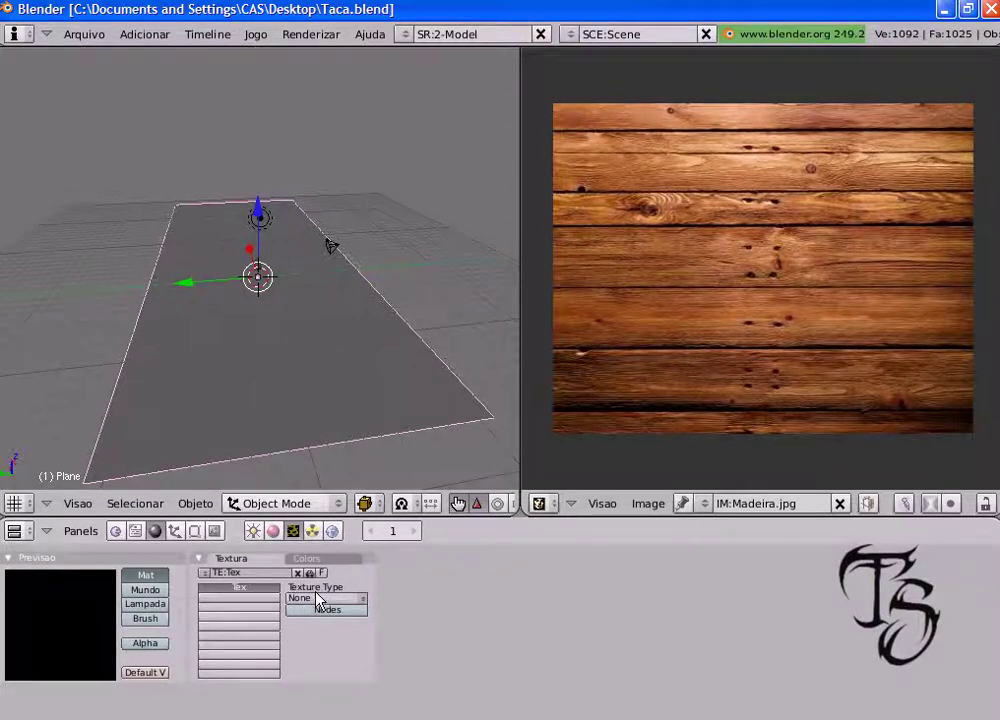
left_click(364, 600)
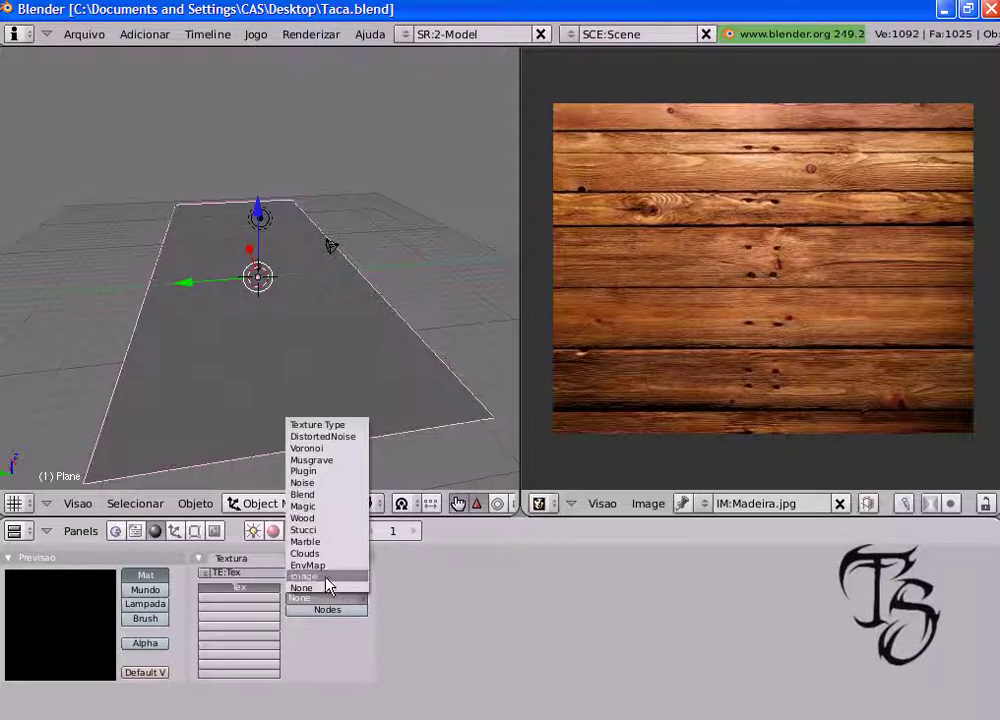
left_click(326, 578)
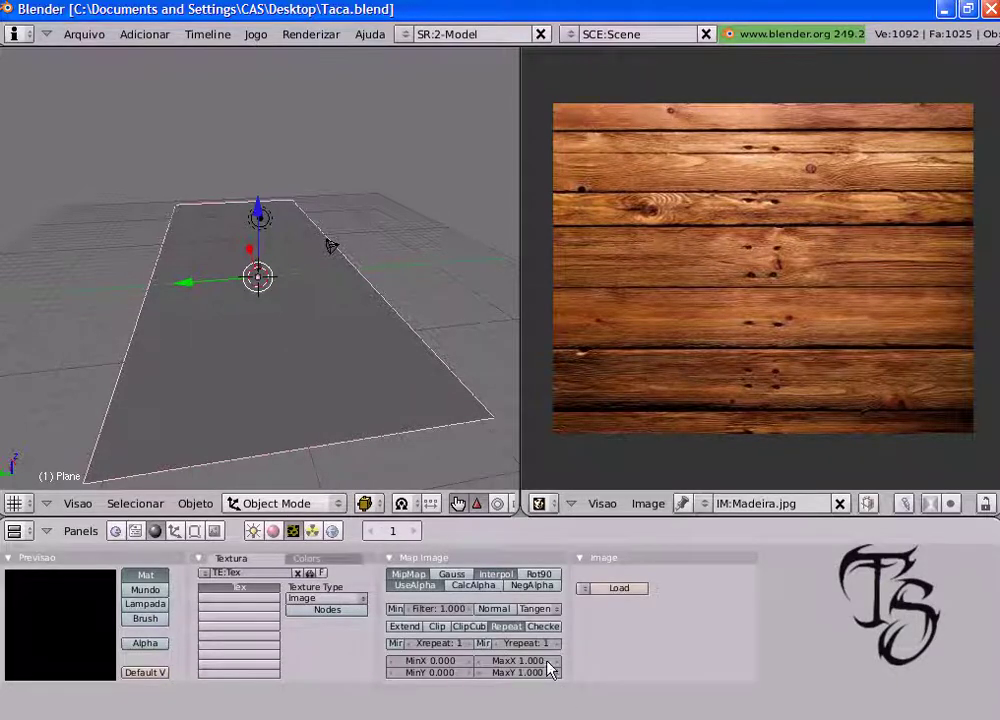
left_click(618, 590)
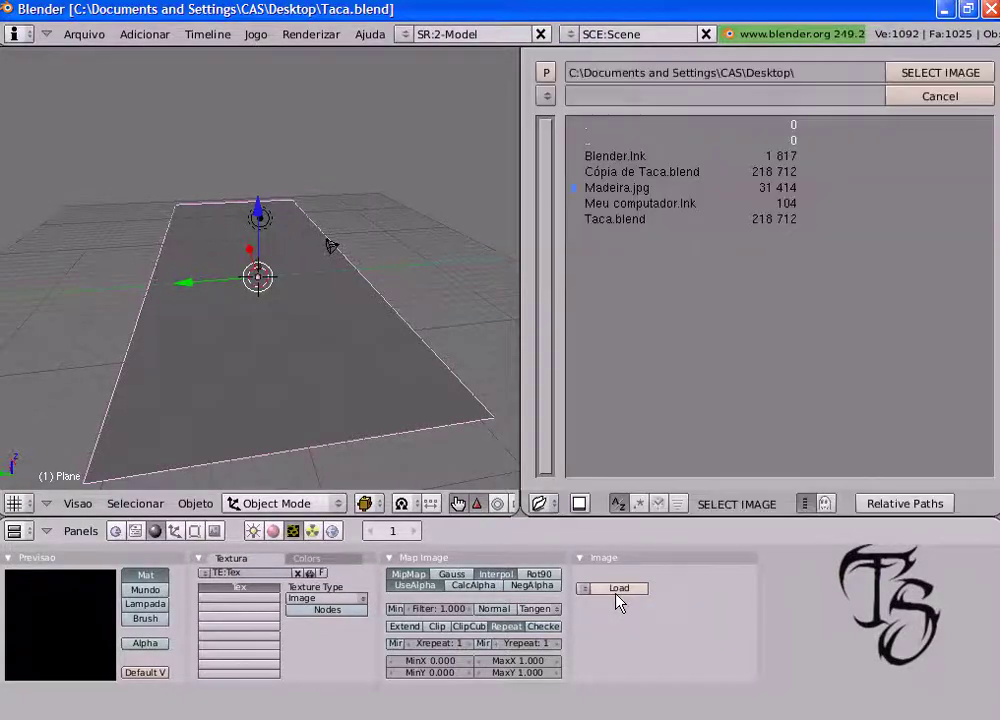
left_click(580, 189)
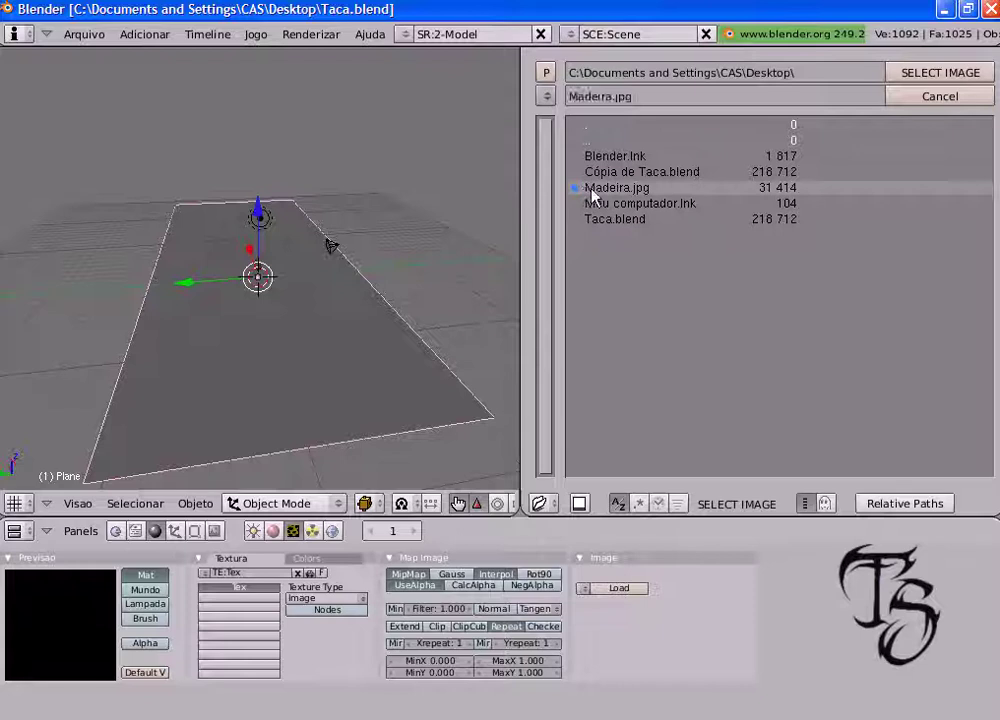
left_click(906, 77)
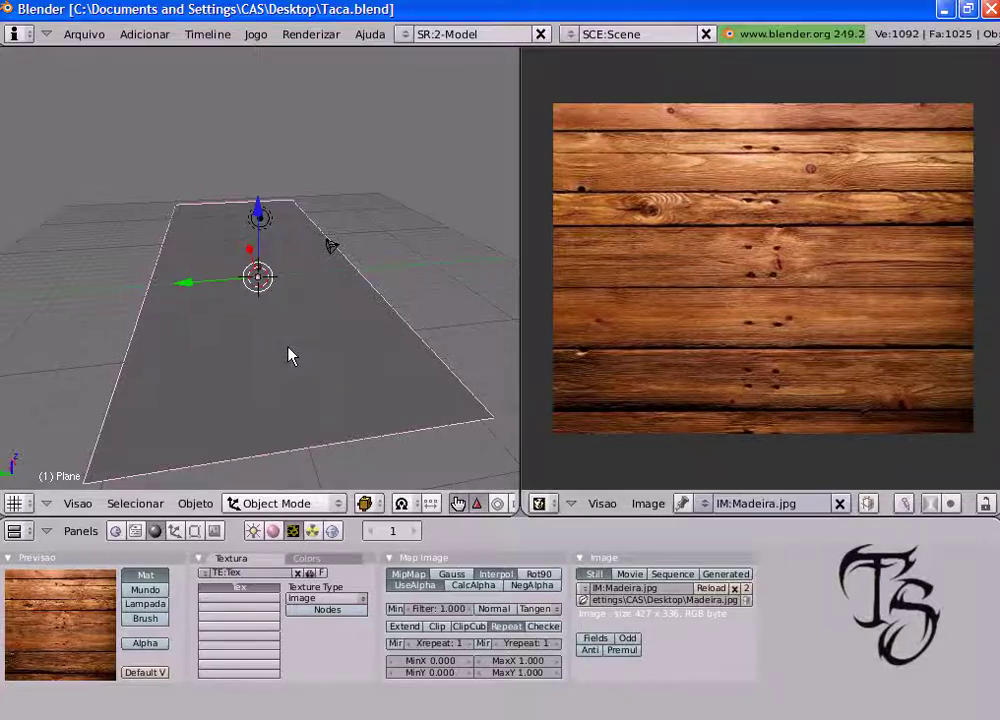
key("F12")
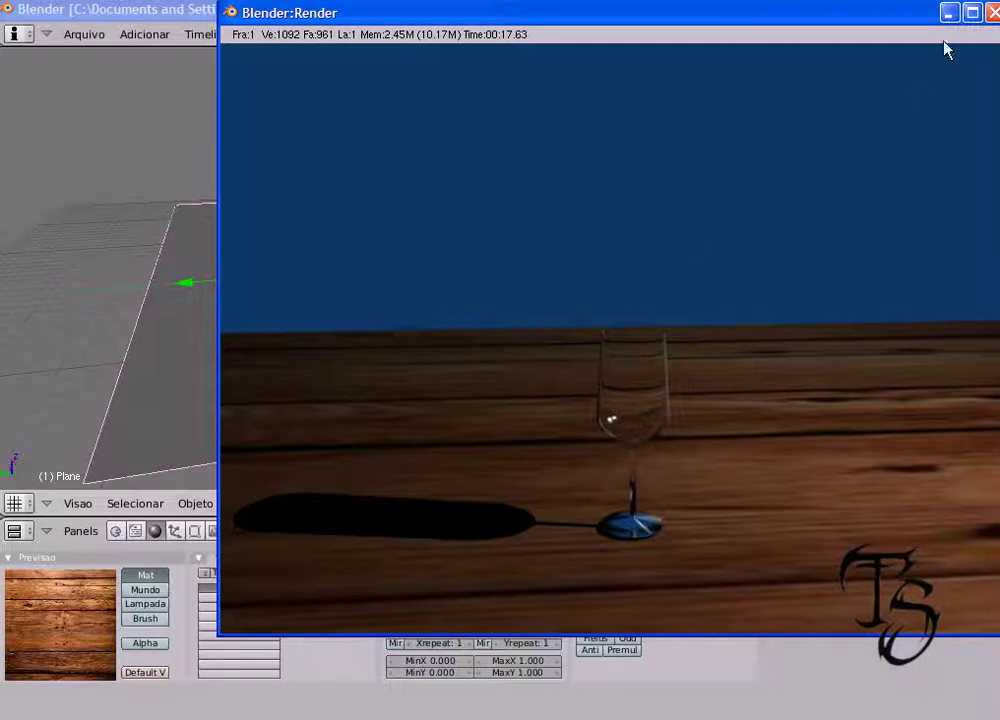
left_click(993, 13)
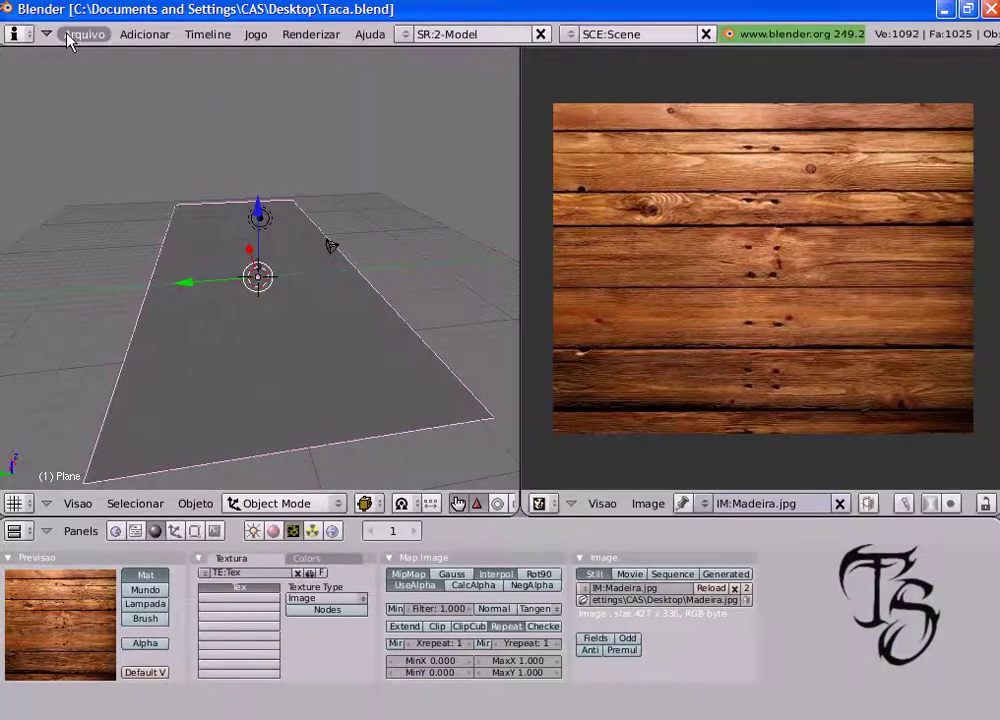
Step: Save the scene over Taca.blend and render the glass on the wooden floor
left_click(80, 34)
left_click(118, 140)
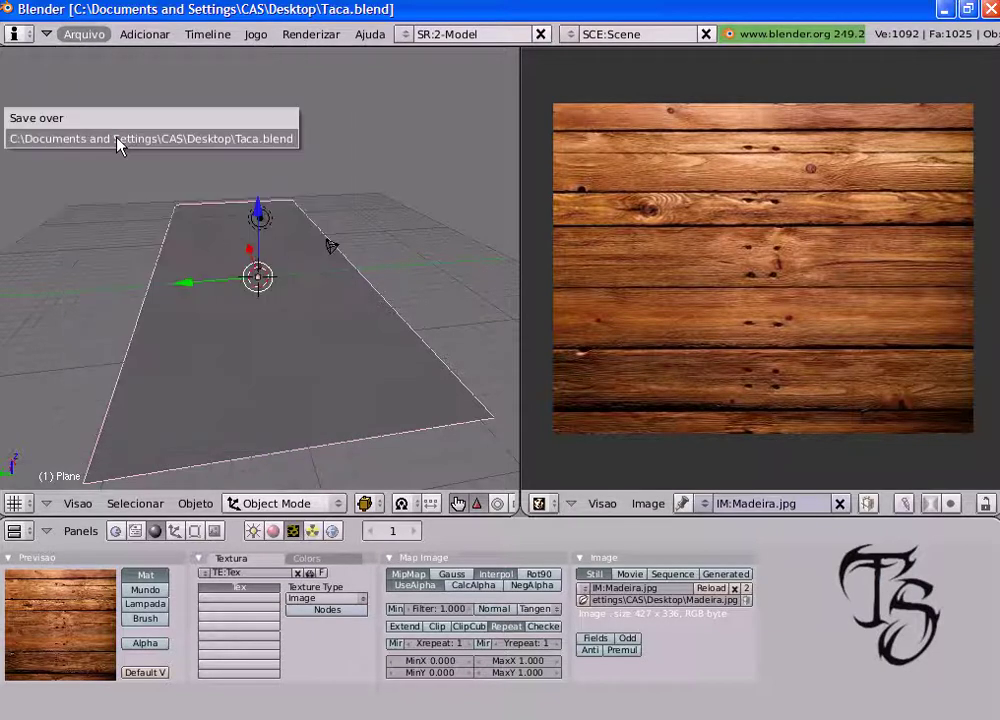
left_click(118, 141)
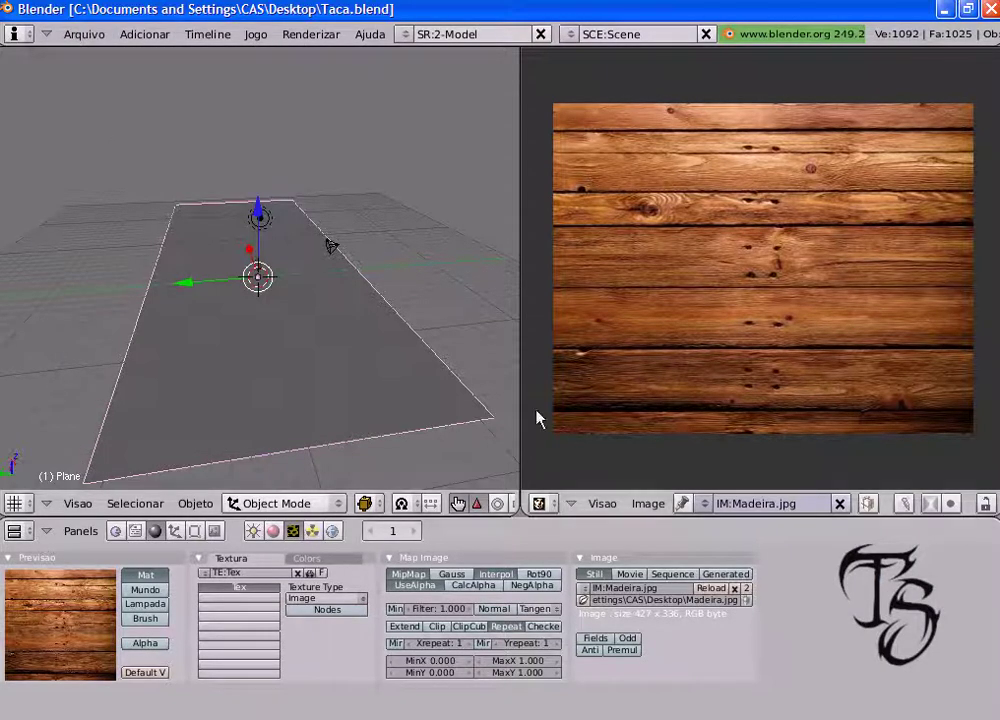
key("F12")
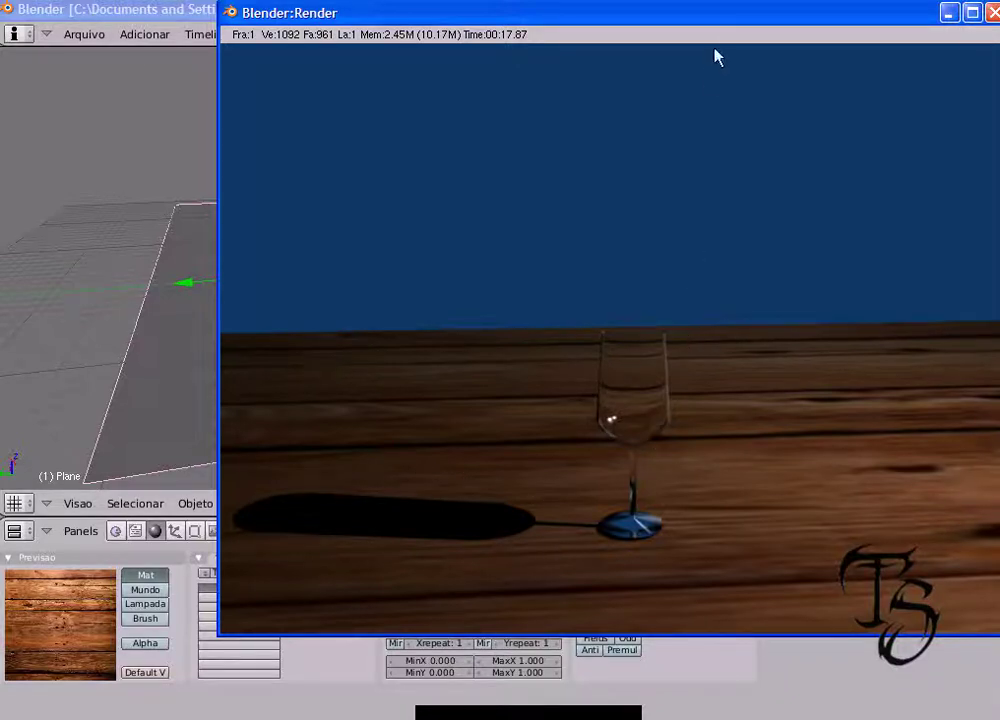
left_click_drag(721, 18, 710, 18)
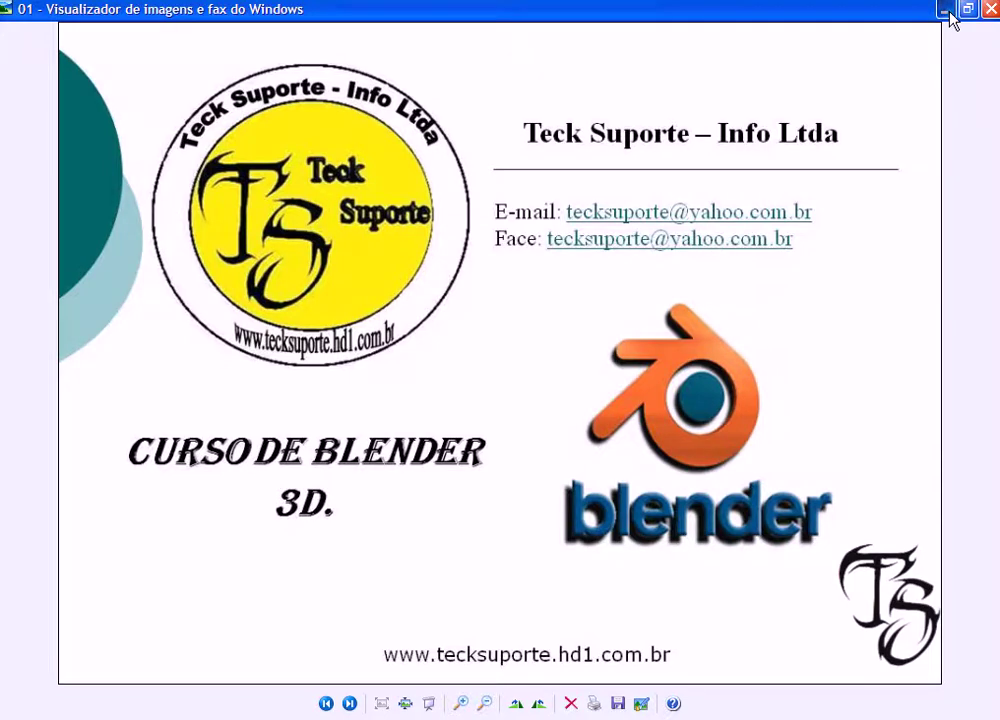
Step: Minimize the slide viewer, render window, Blender window and console to reveal the desktop files
left_click(946, 10)
left_click(940, 14)
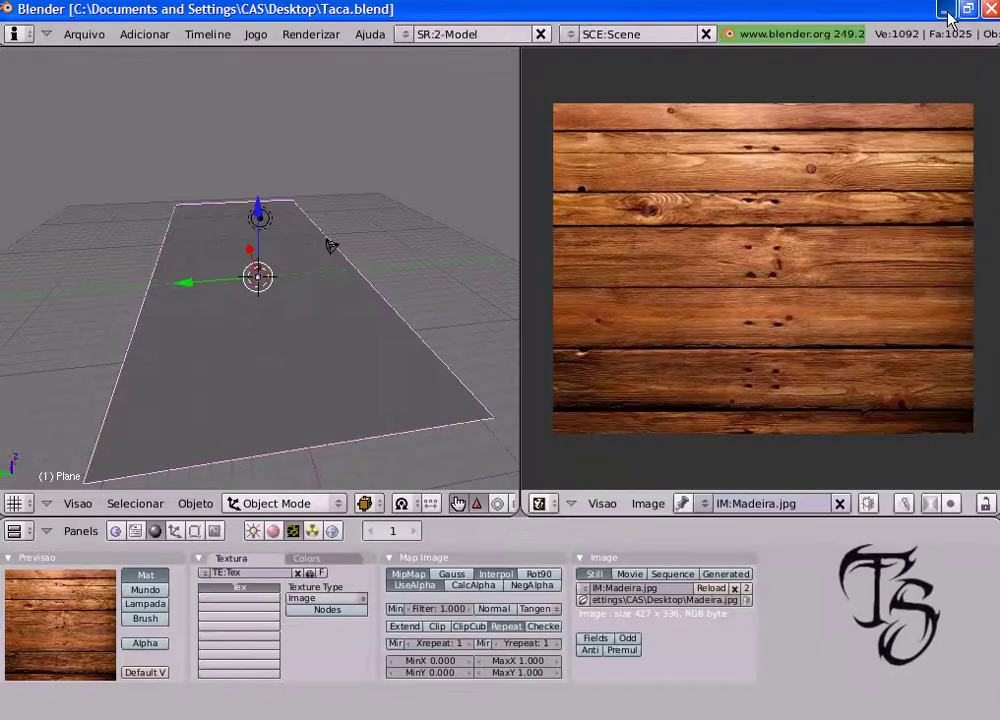
left_click(946, 10)
left_click(692, 125)
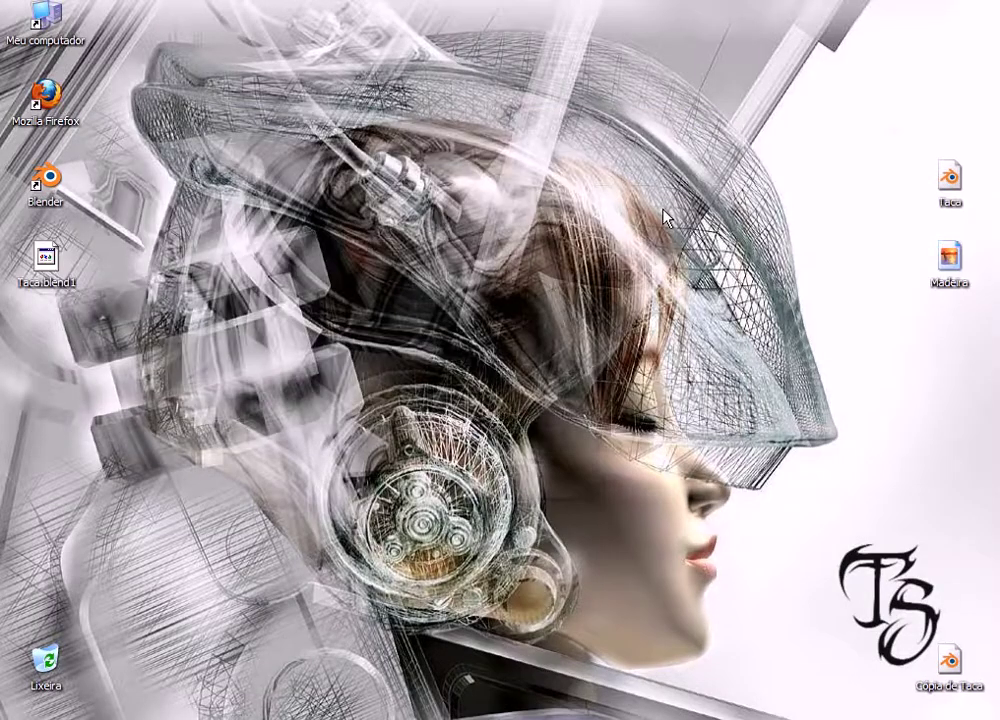